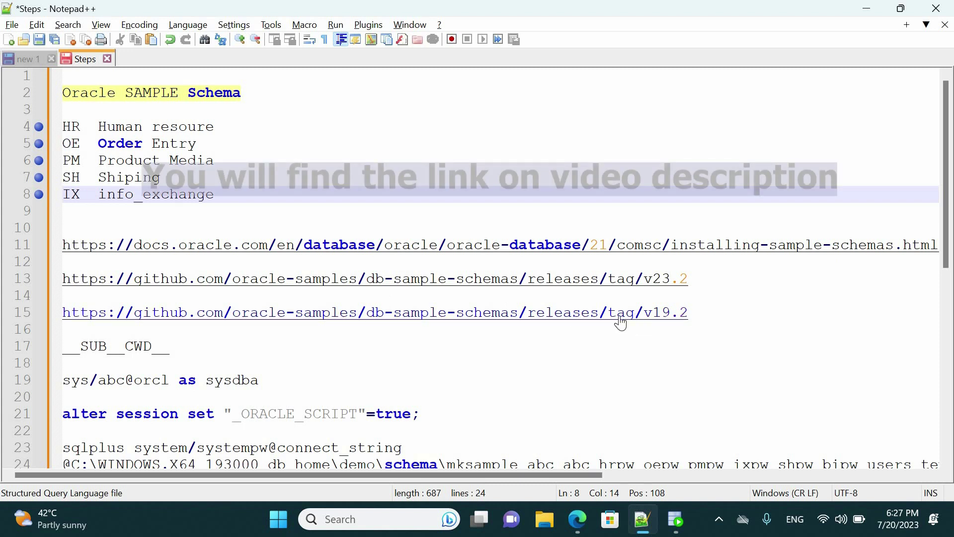
Step: Place the caret in the v19.2 GitHub release URL on line 15 of the Steps notes
click(554, 312)
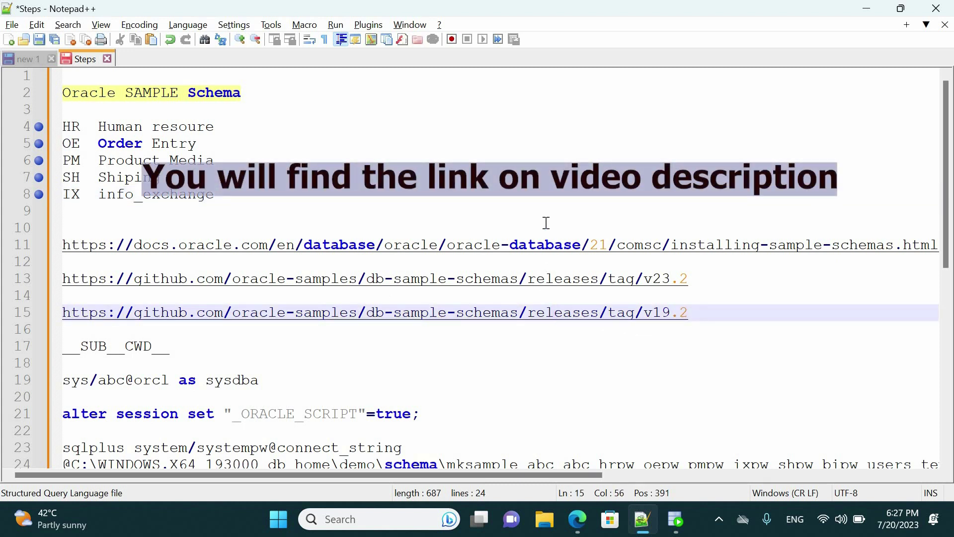
Step: Open the v19.2 release page in Edge, then download and open its Source code (zip)
double_click(515, 313)
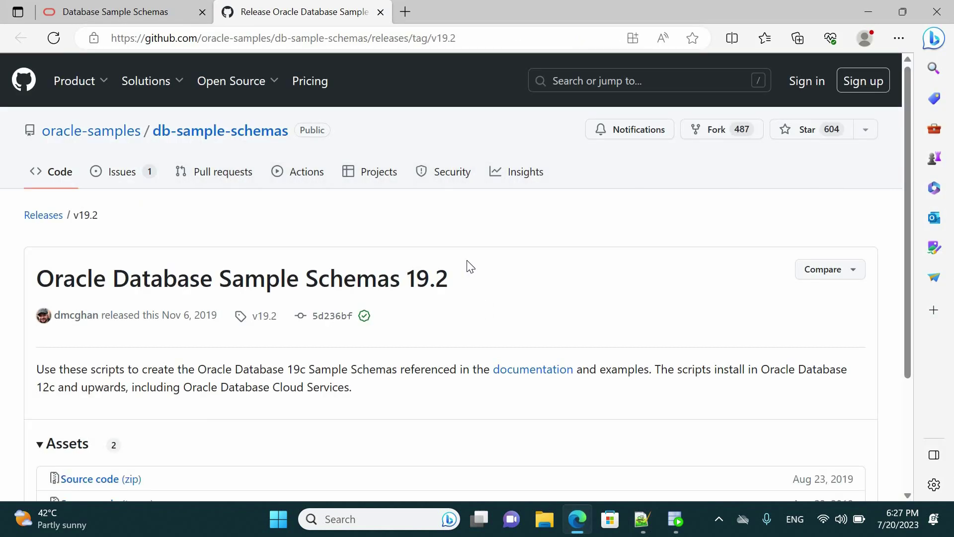
scroll(470, 267, down, 3)
scroll(600, 278, up, 3)
scroll(427, 298, down, 3)
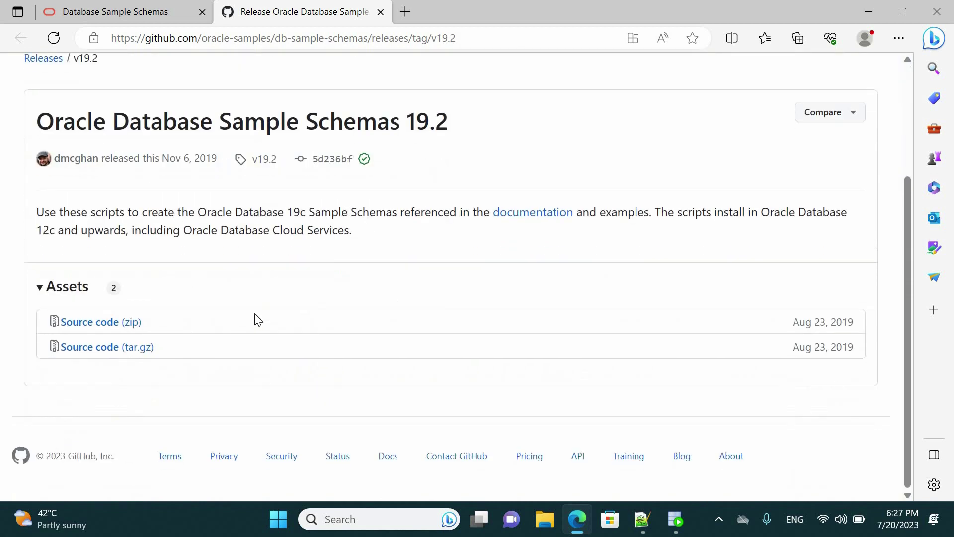
click(113, 322)
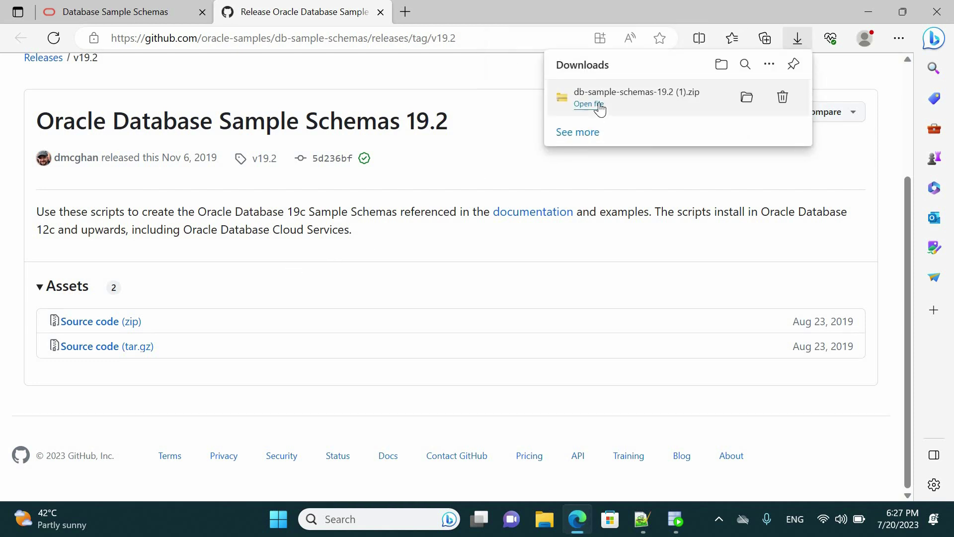
click(588, 103)
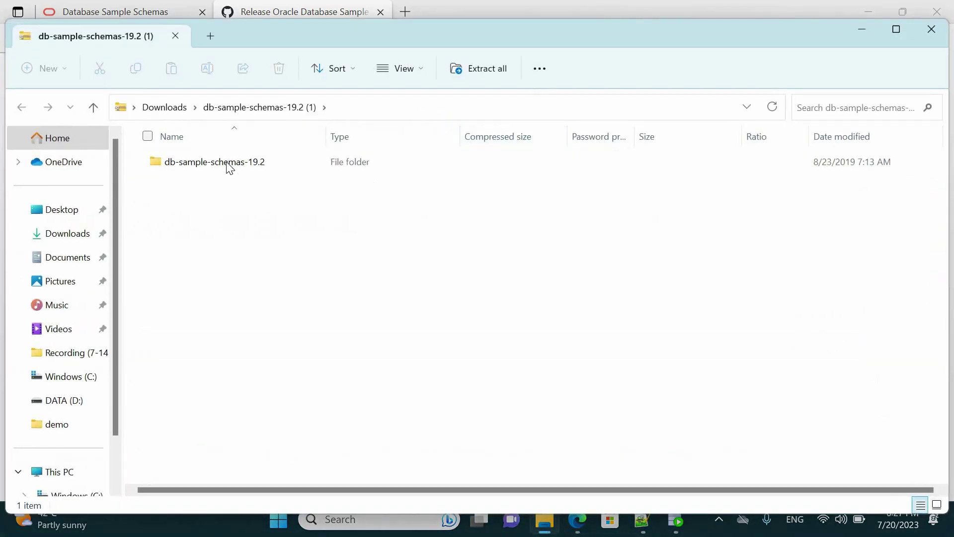
Step: Copy the db-sample-schemas-19.2 folder from the zip, then close the zip window and minimize the browser
click(229, 166)
right_click(226, 163)
click(258, 229)
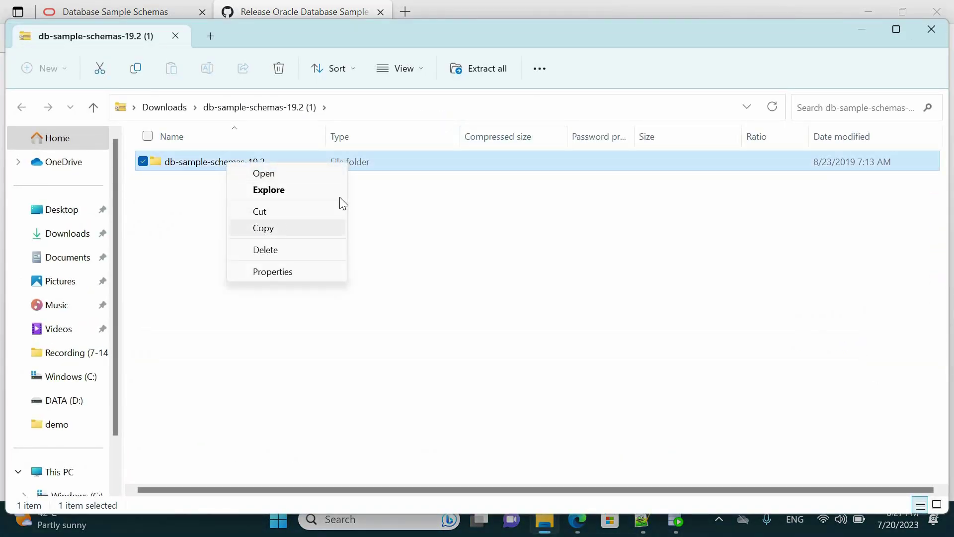
click(932, 31)
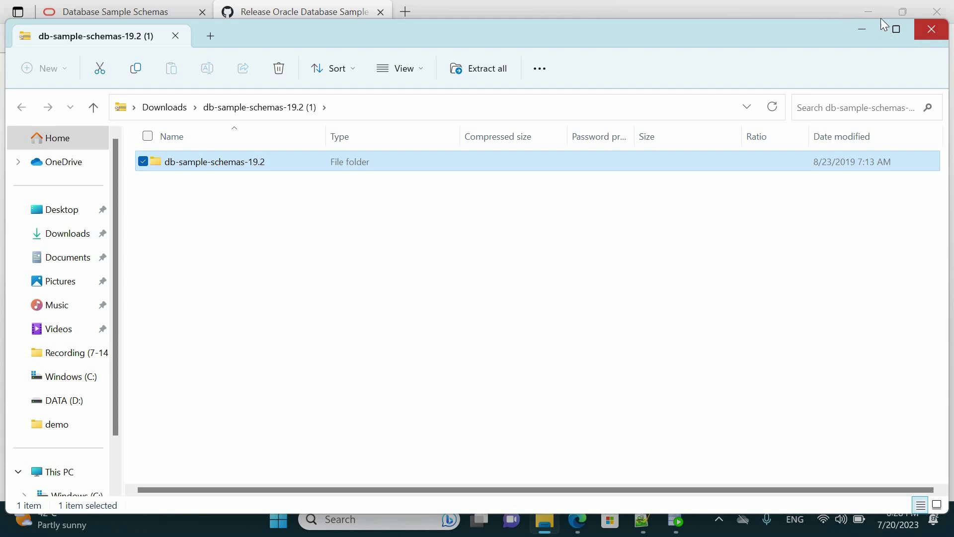
click(874, 16)
click(869, 14)
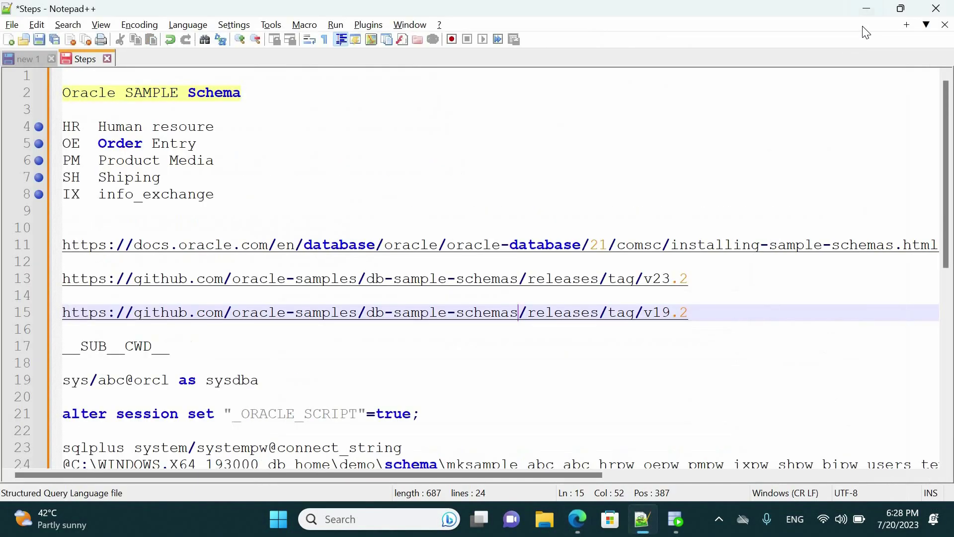
Step: Paste the db-sample-schemas-19.2 folder onto the Desktop and open the copy
key(super+d)
right_click(358, 181)
click(407, 441)
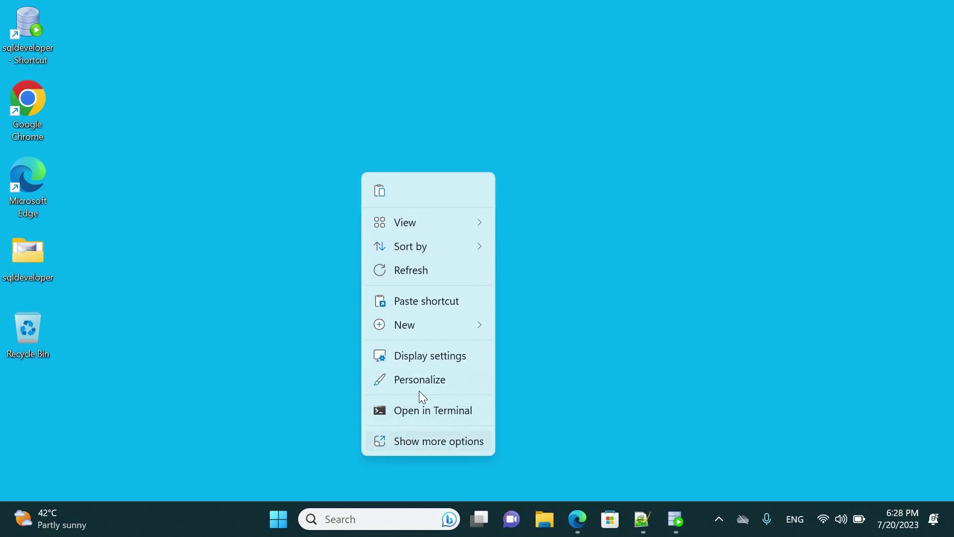
click(441, 310)
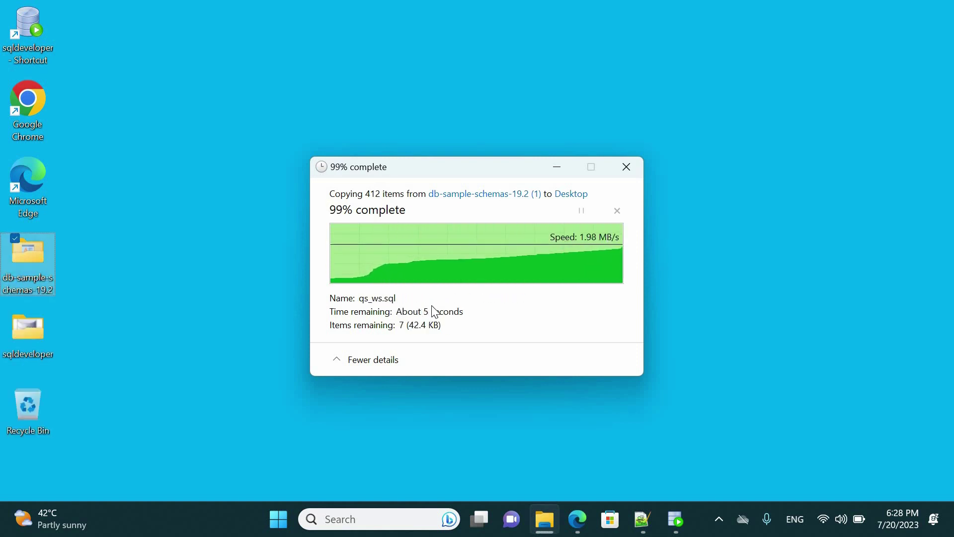
double_click(37, 264)
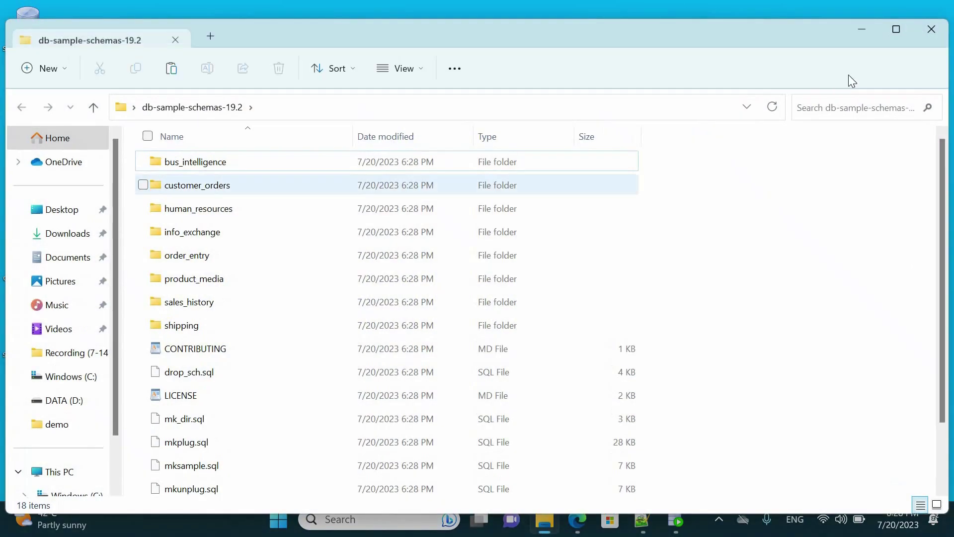
Step: Navigate to C:\WINDOWS.X64_193000_db_home\demo in File Explorer
click(896, 30)
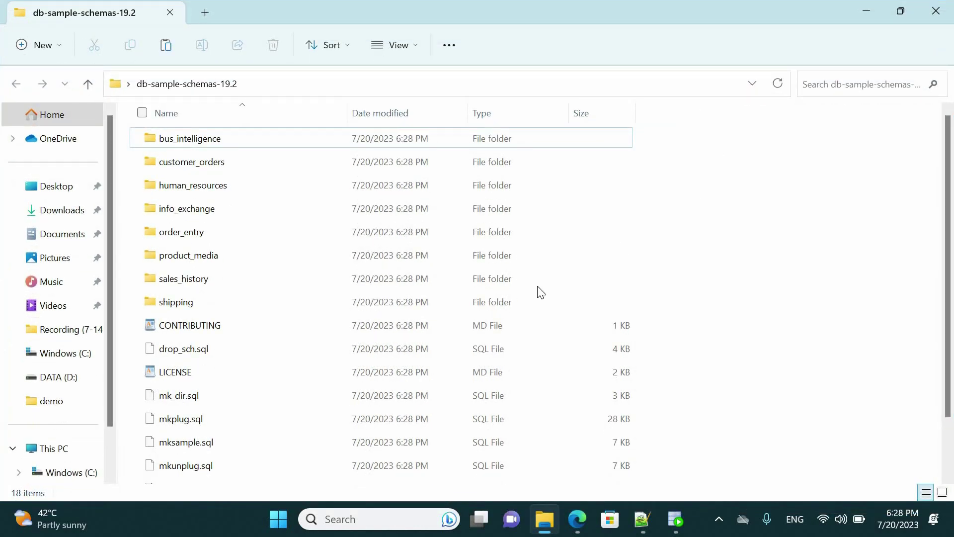
click(865, 12)
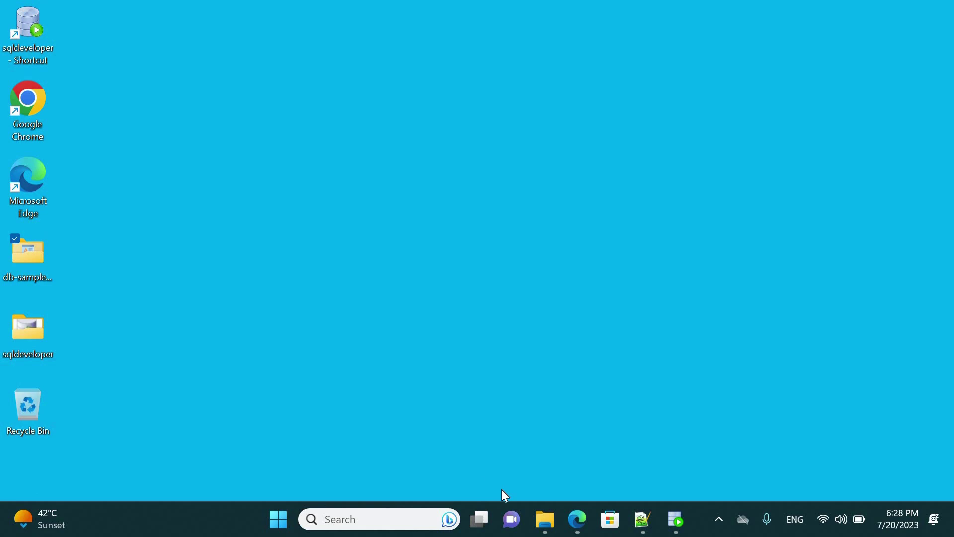
click(547, 529)
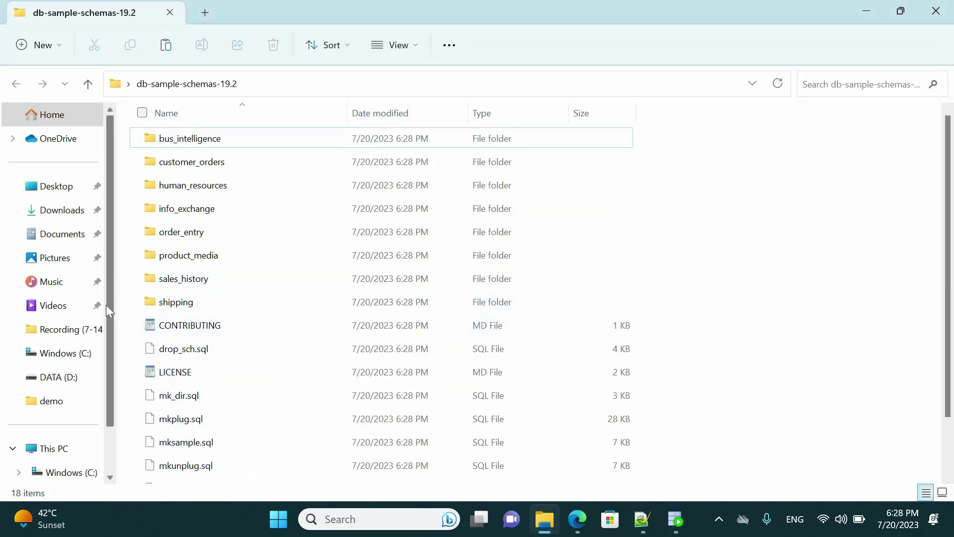
scroll(106, 305, down, 1)
click(71, 424)
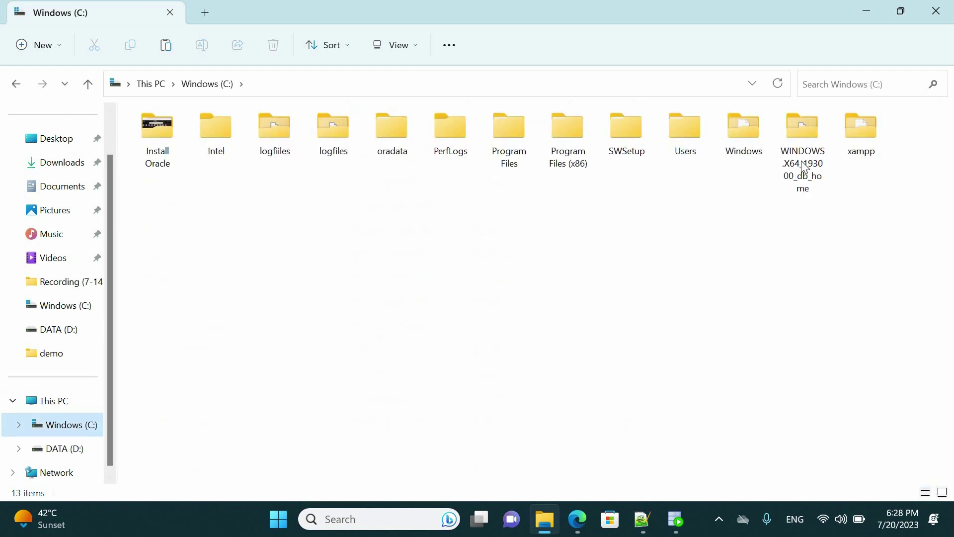
double_click(803, 168)
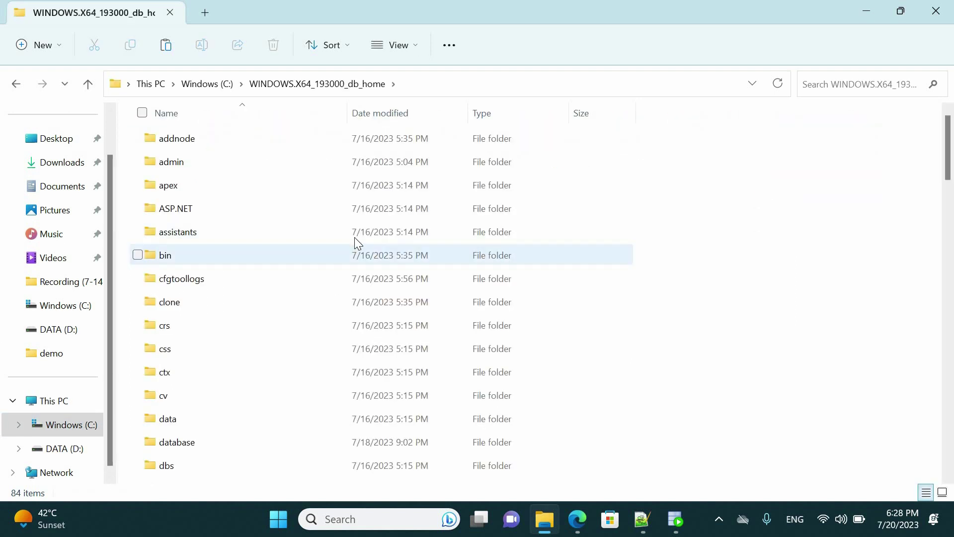
click(355, 237)
text(demo)
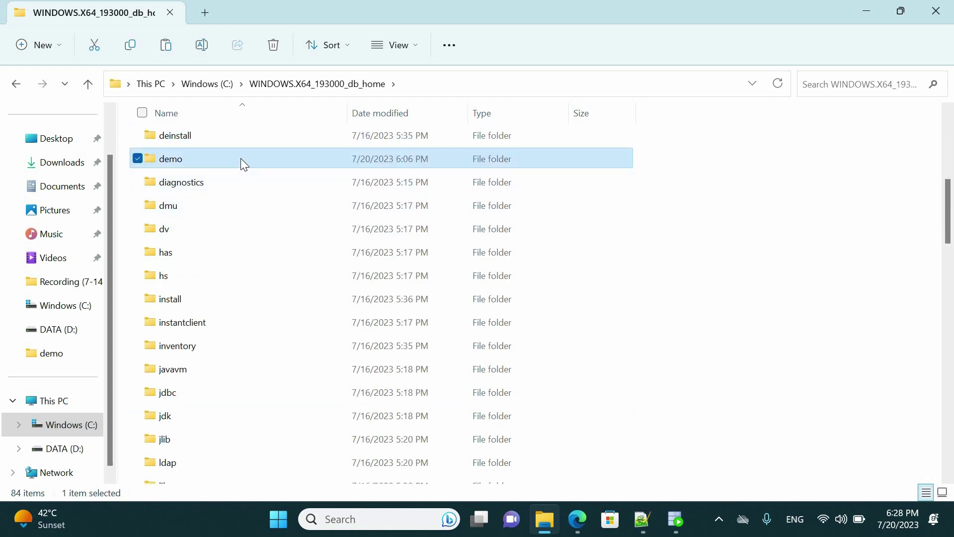
key(Return)
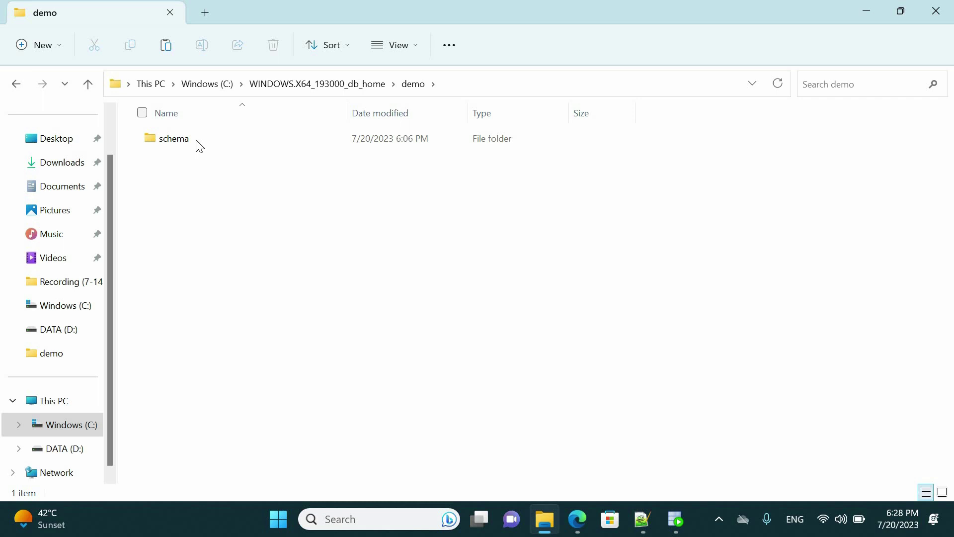
Step: Check the existing schema folder's contents, then rename it to schema_old
double_click(201, 143)
drag(168, 145, 198, 366)
click(199, 366)
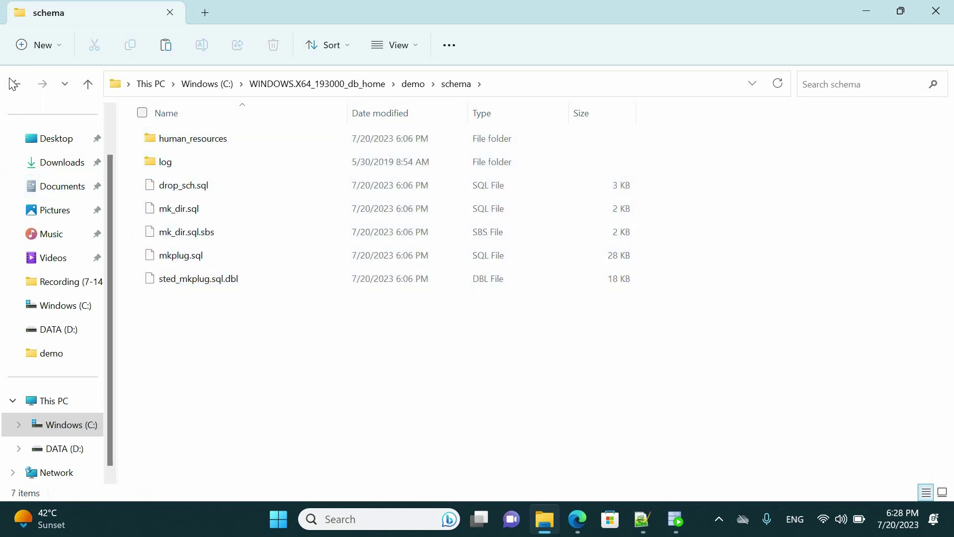
click(13, 84)
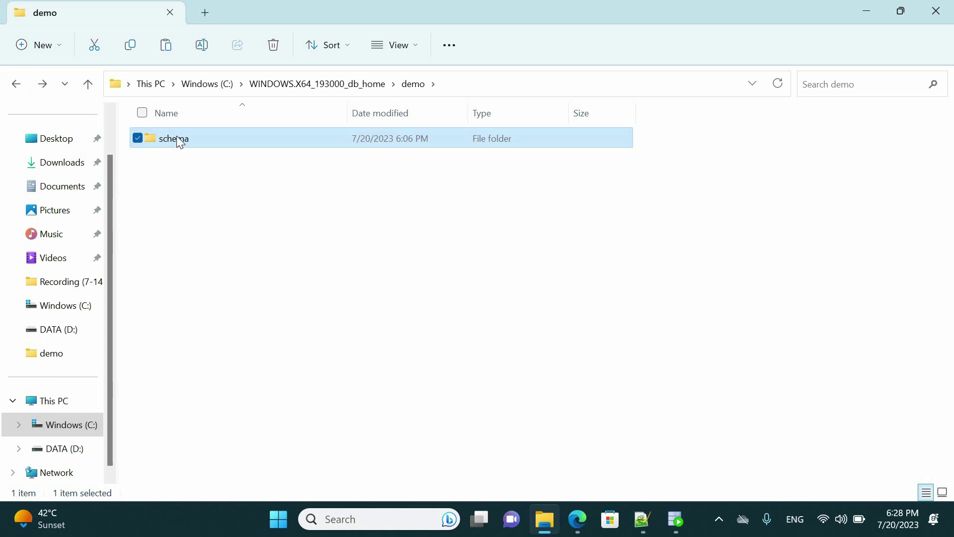
right_click(178, 140)
click(254, 415)
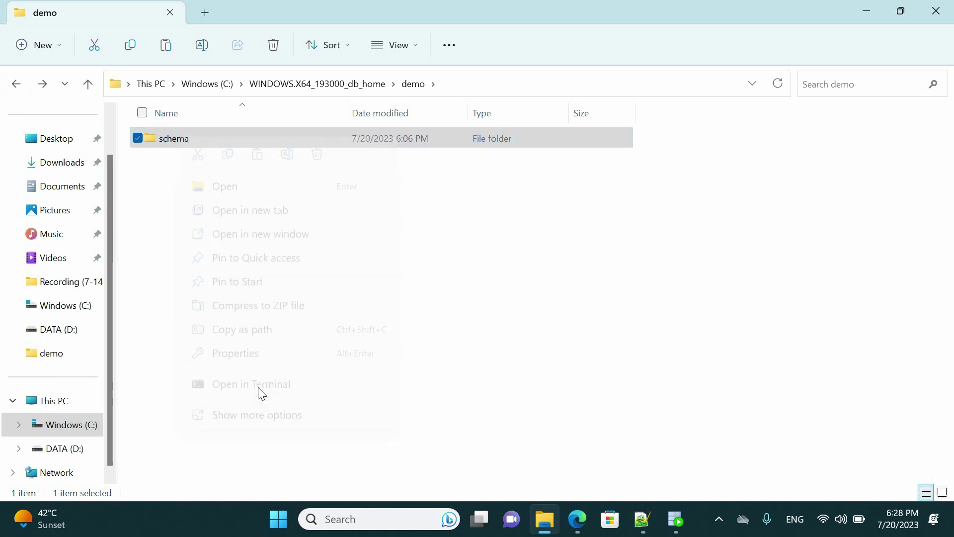
click(284, 384)
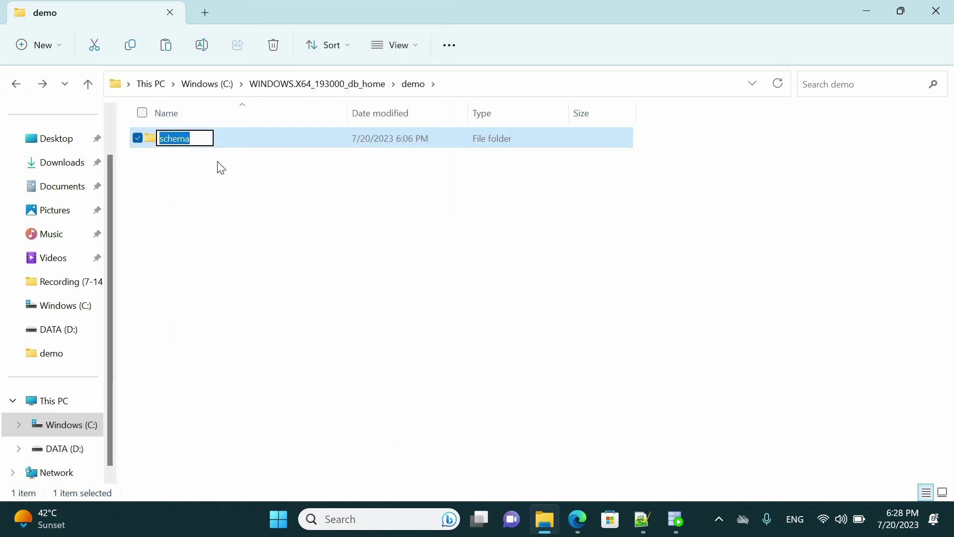
click(200, 138)
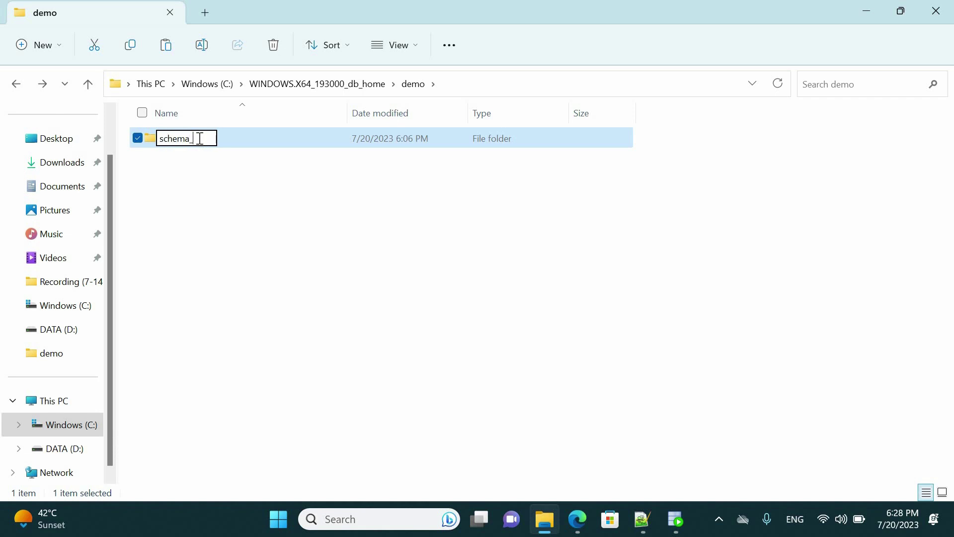
key(Return)
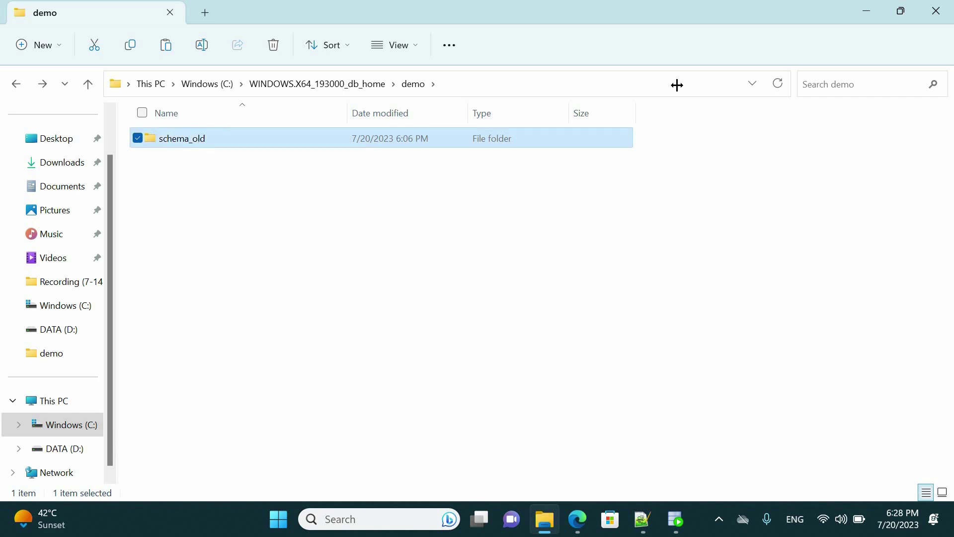
key(super+d)
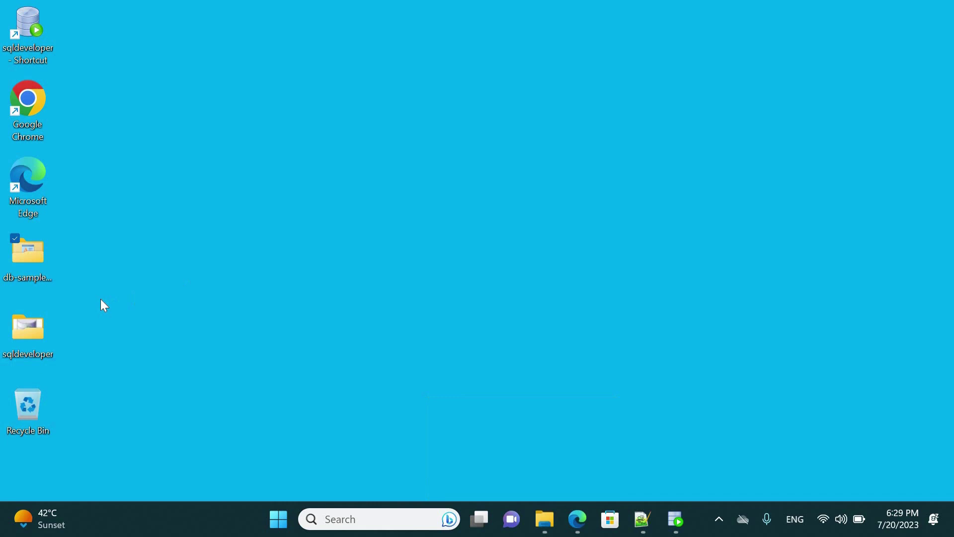
Step: Copy all 18 items from the Desktop's db-sample-schemas-19.2 folder
double_click(34, 257)
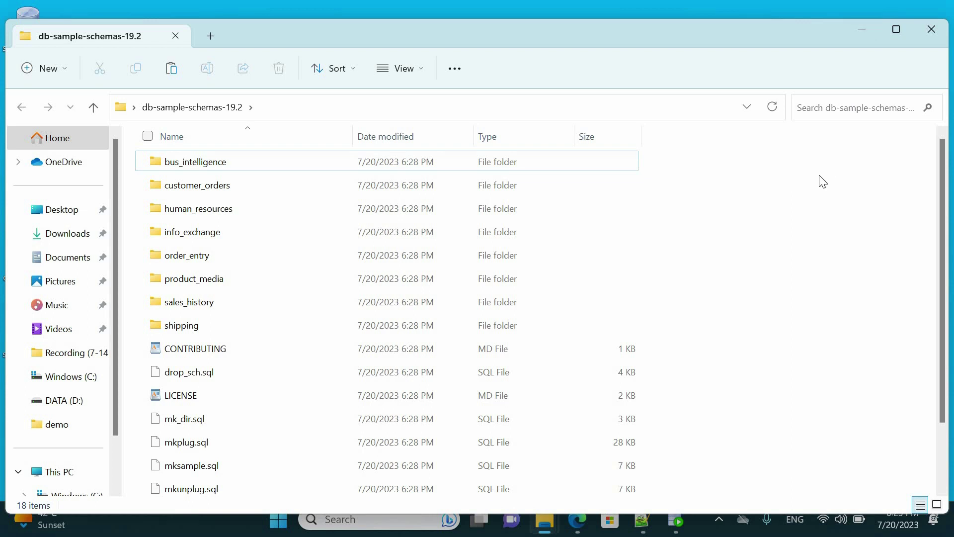
key(ctrl+a)
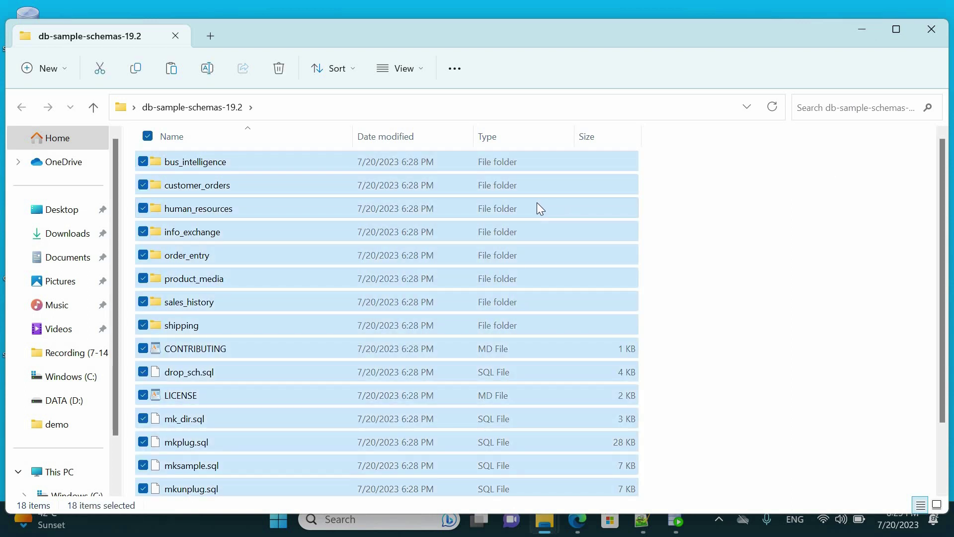
right_click(536, 204)
click(599, 387)
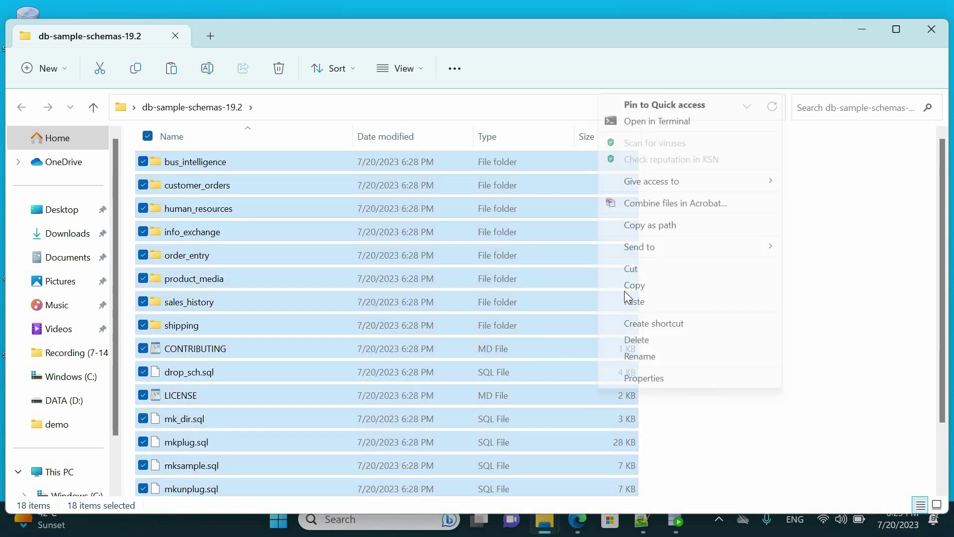
click(634, 286)
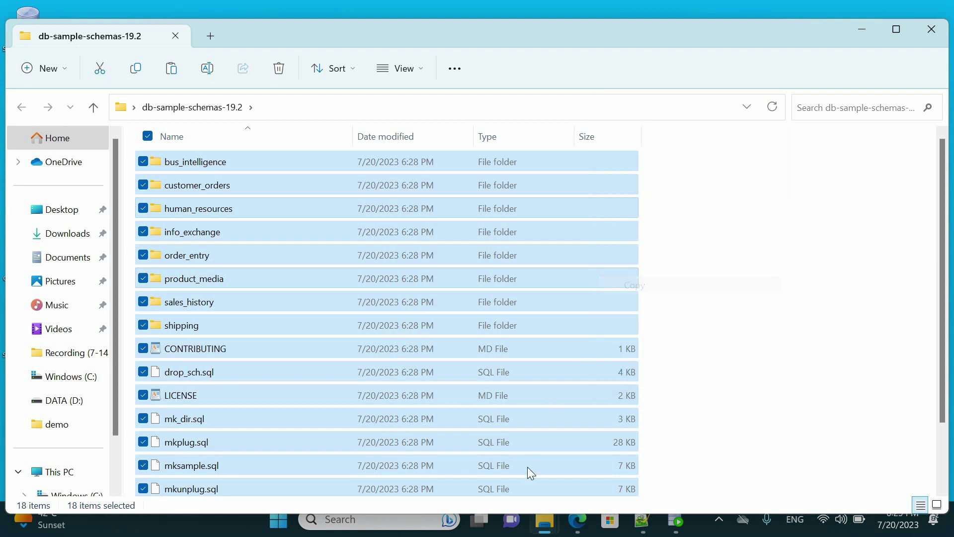
Step: Create a new folder named schema inside demo and open it
mouse_move(550, 528)
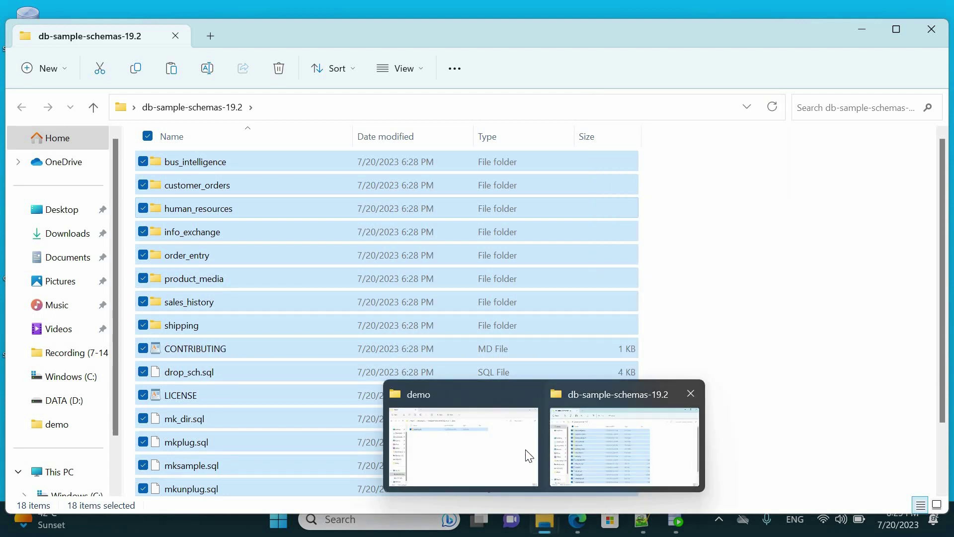
click(510, 442)
right_click(286, 216)
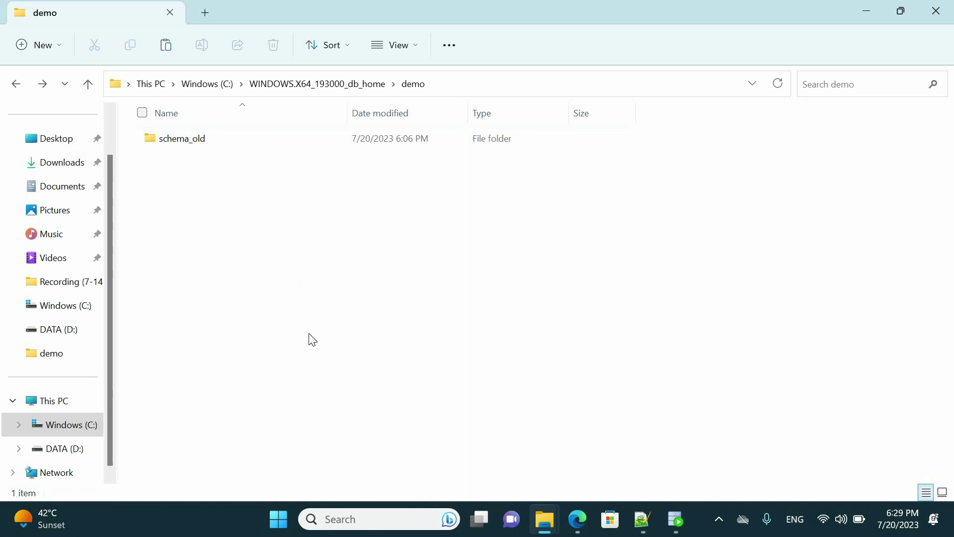
mouse_move(415, 361)
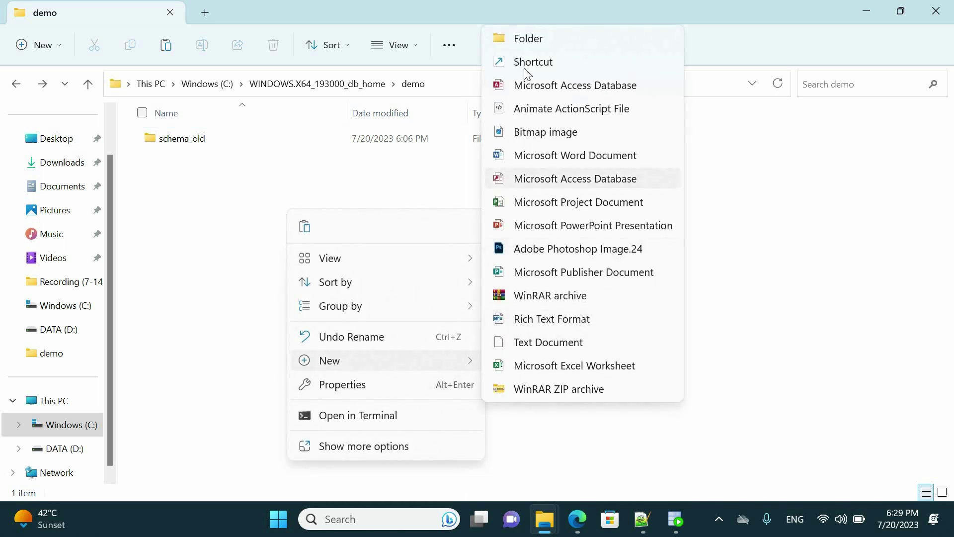
click(527, 39)
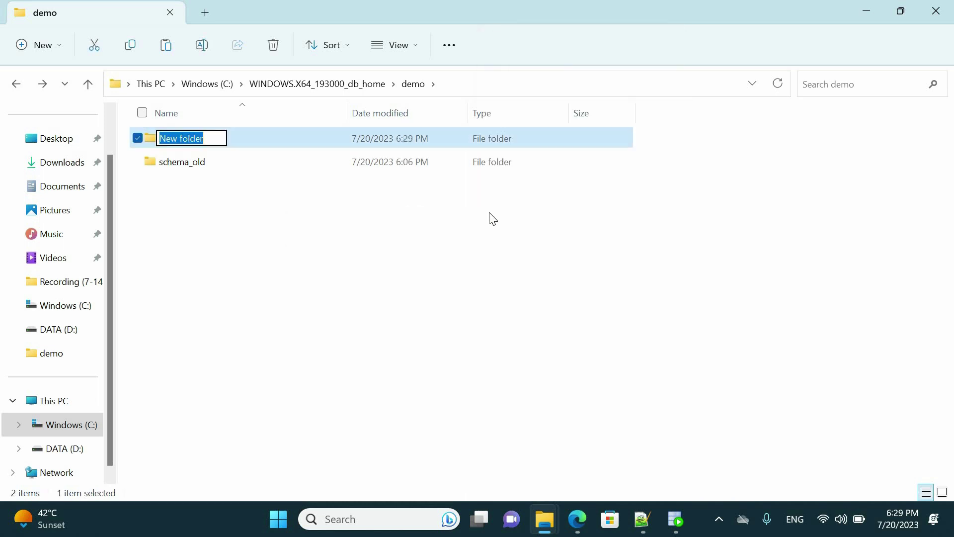
text(schema)
key(Escape)
key(Return)
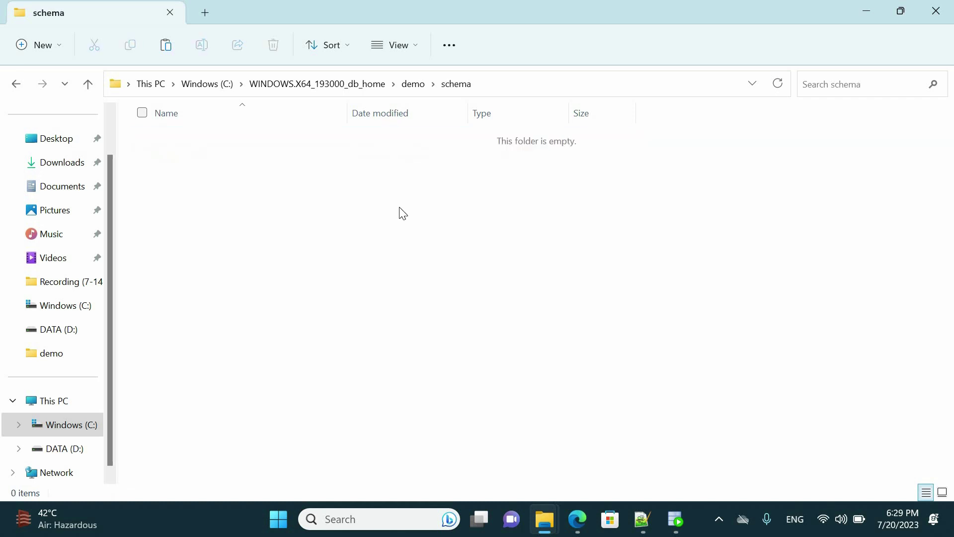
Step: Paste the copied sample-schema items into the empty schema folder
right_click(401, 212)
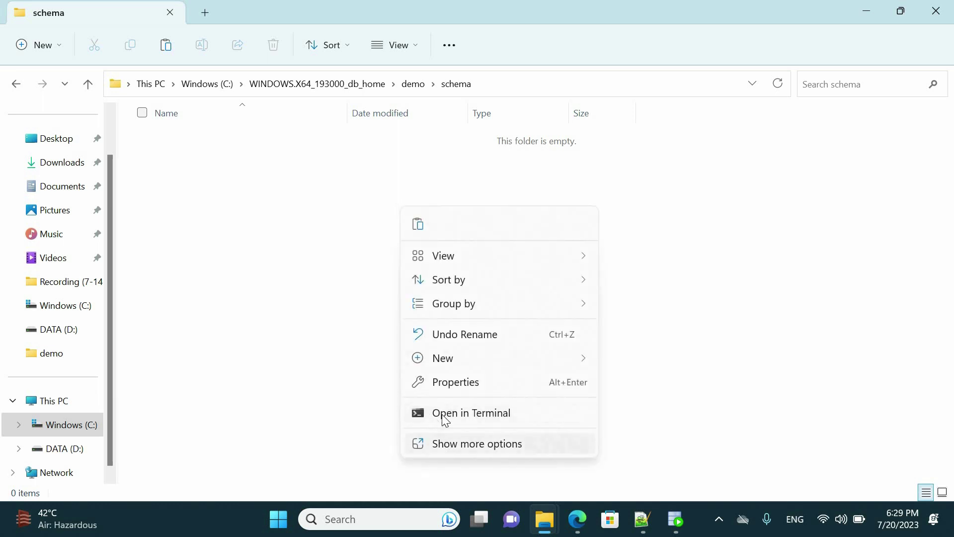
click(448, 443)
click(479, 320)
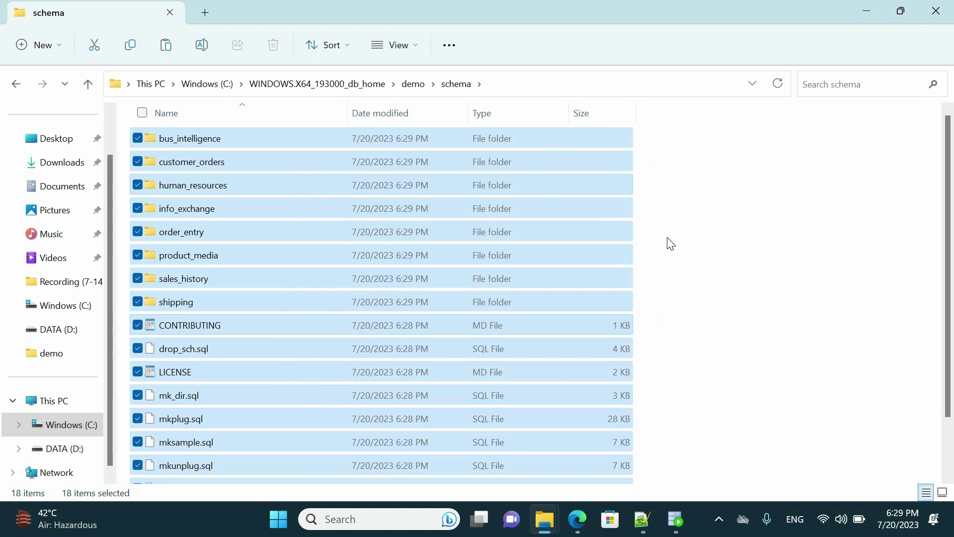
click(931, 192)
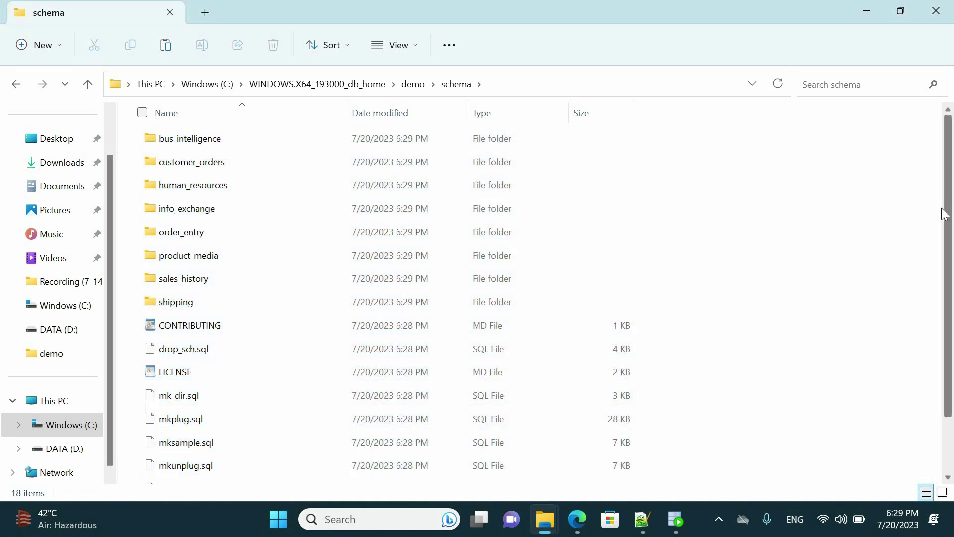
scroll(939, 257, down, 1)
scroll(931, 184, up, 1)
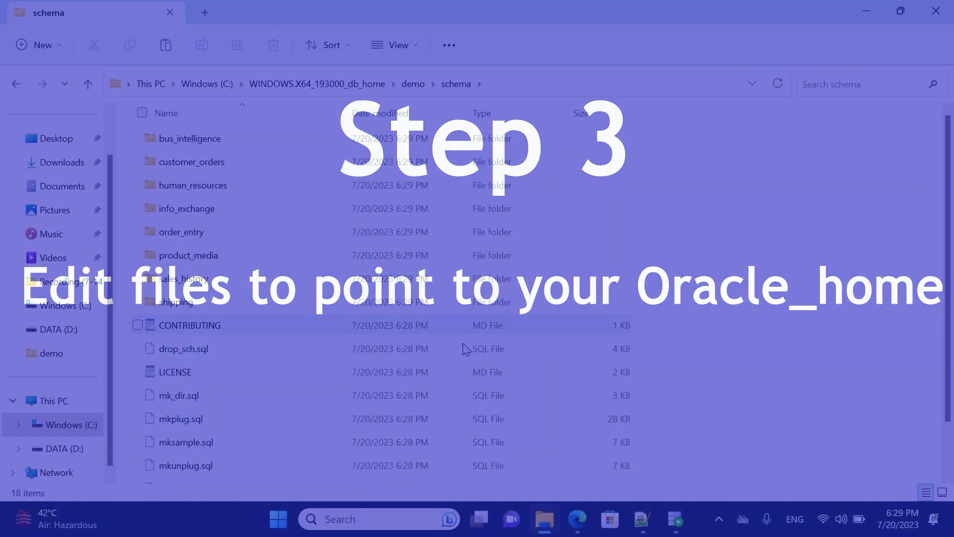
scroll(464, 353, down, 2)
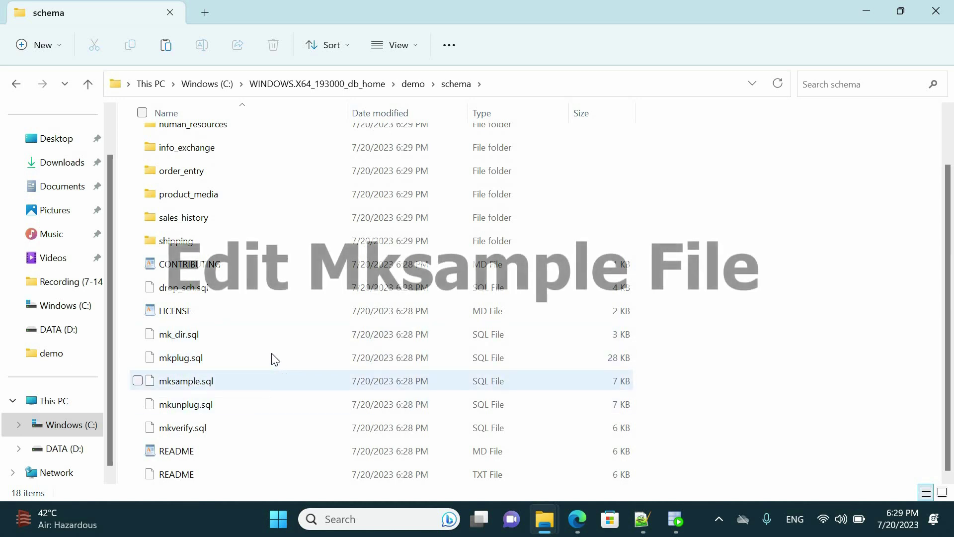
Step: Select mksample.sql in demo\schema and open it with Edit with Notepad++
click(297, 360)
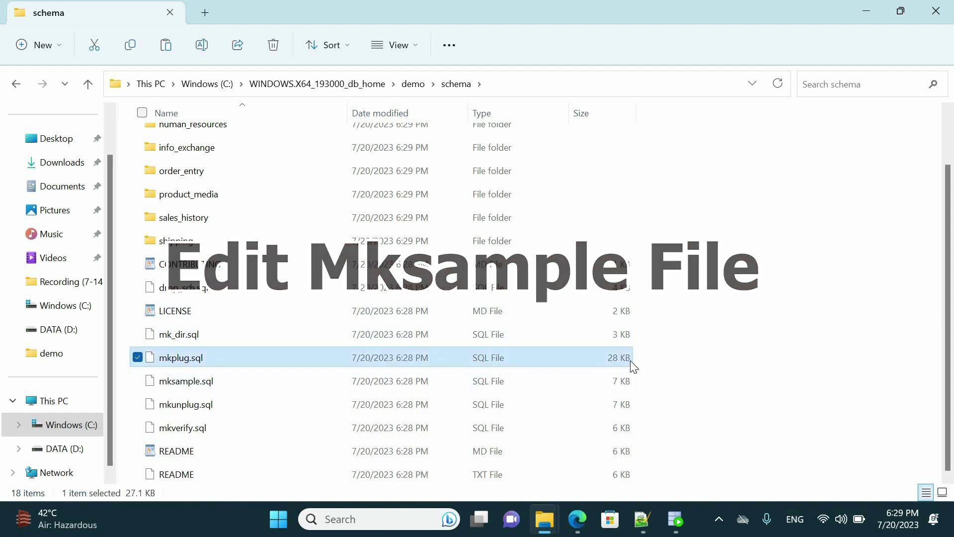
key(Down)
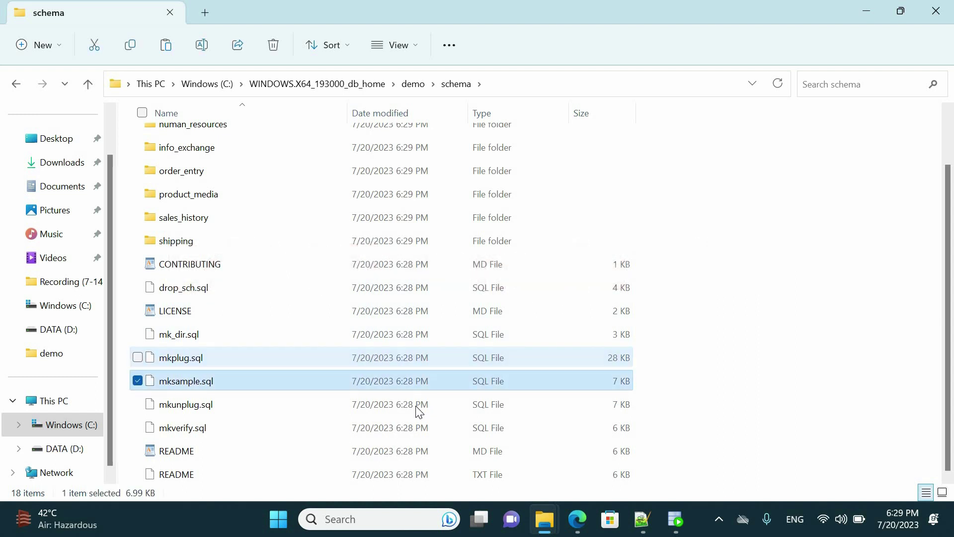
right_click(224, 380)
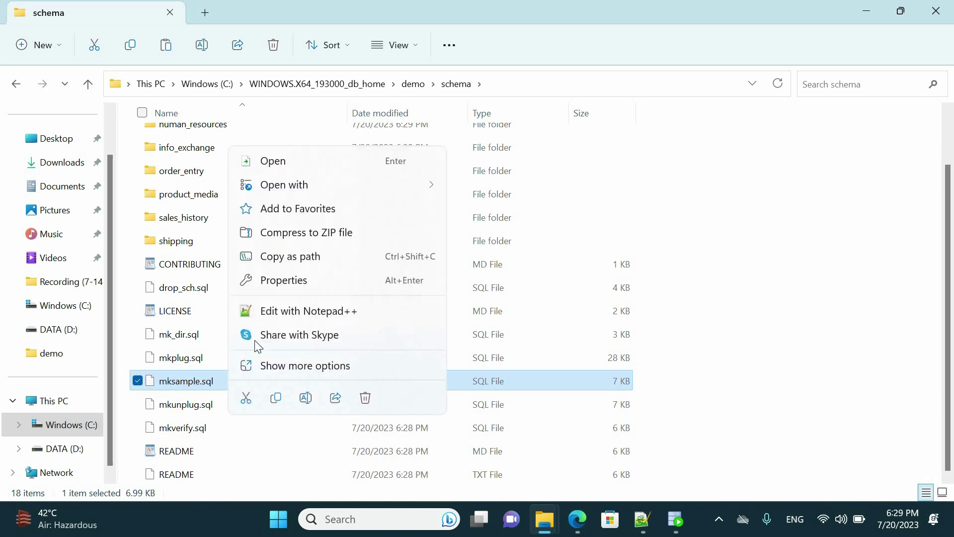
click(277, 313)
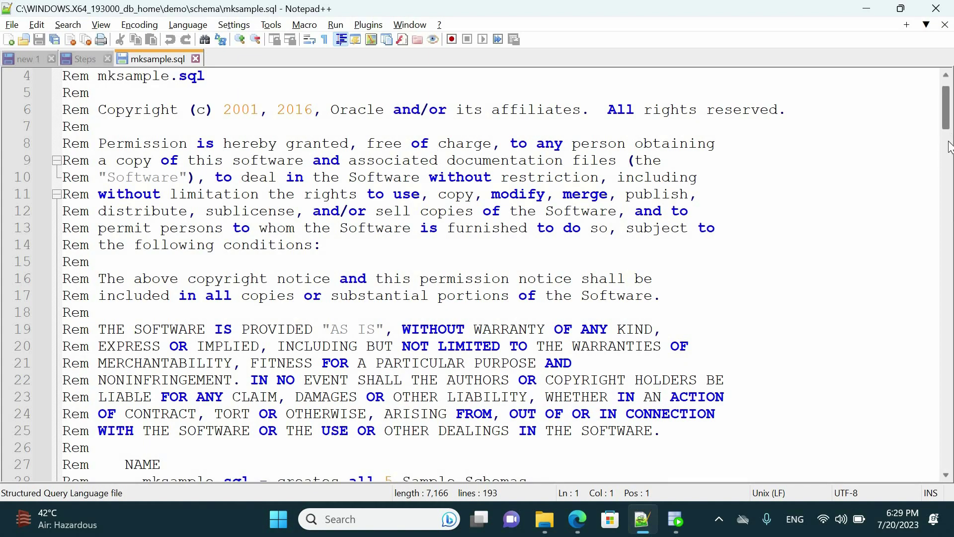
Step: Scroll to line 157 and select the __SUB__CWD__ text before /human_resources
scroll(945, 198, down, 15)
scroll(943, 270, down, 20)
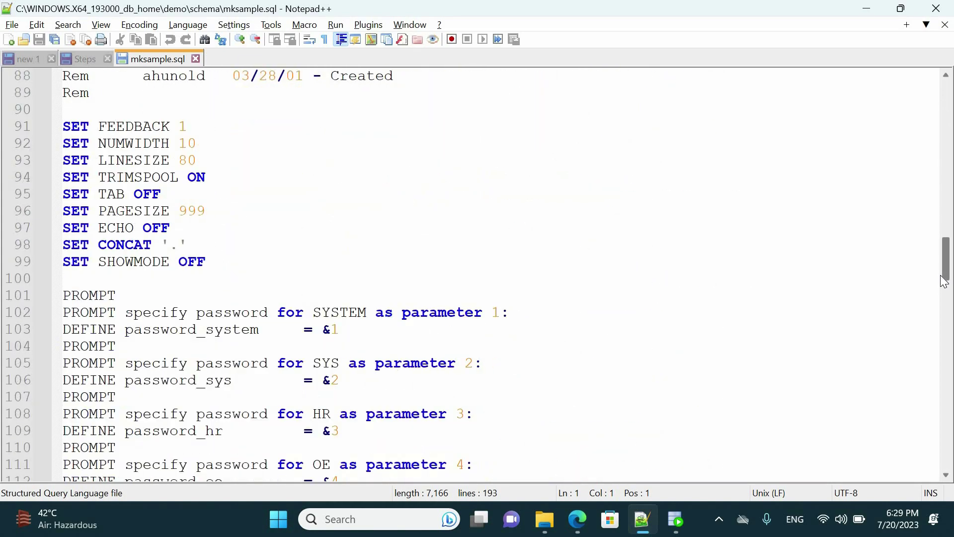
scroll(947, 370, down, 4)
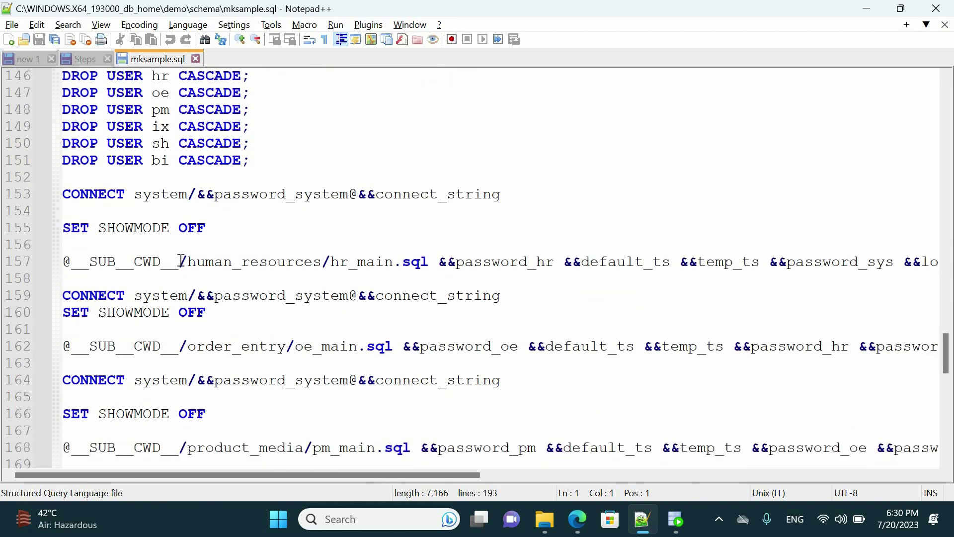
drag(179, 261, 70, 262)
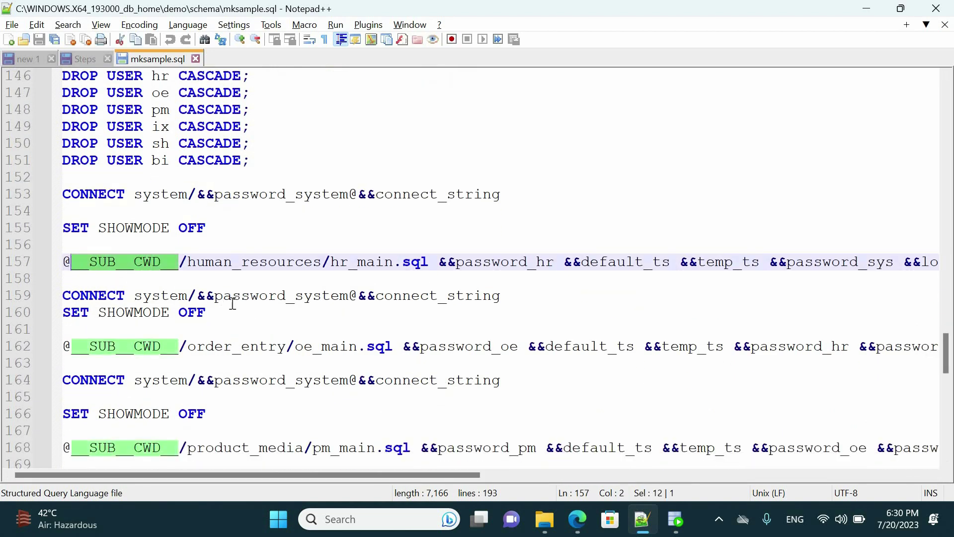
Step: Copy __SUB__CWD__ and paste it into Find what in the Replace dialog
right_click(100, 261)
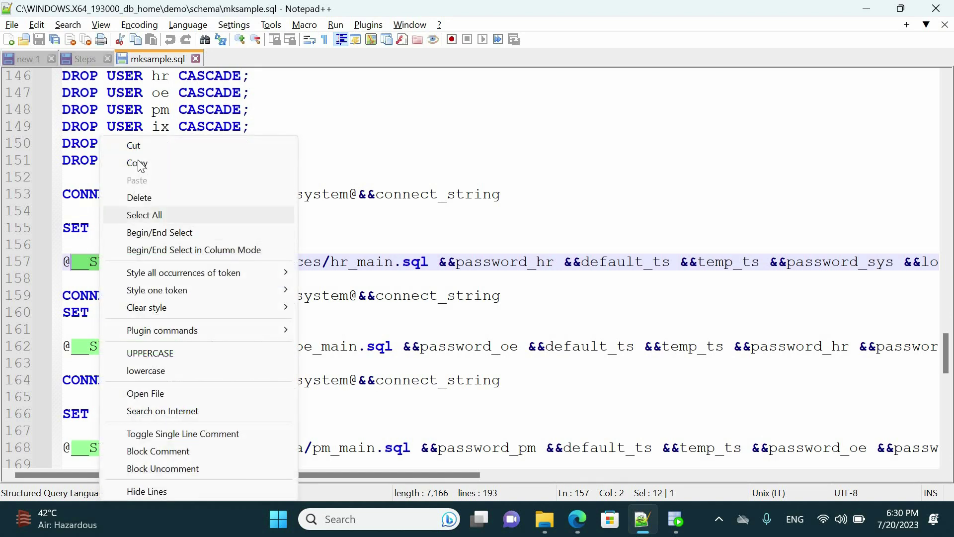
click(142, 169)
click(370, 146)
scroll(370, 154, up, 4)
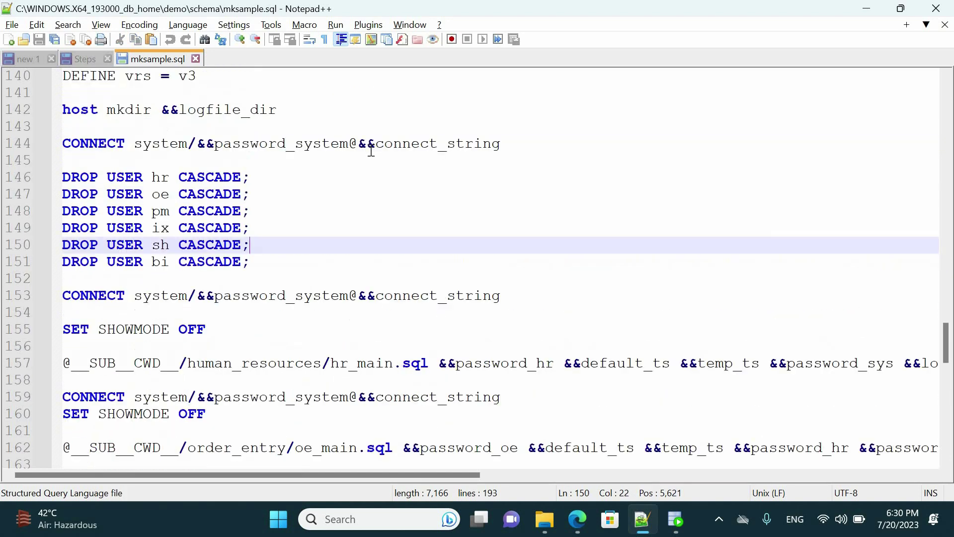
key(ctrl+f)
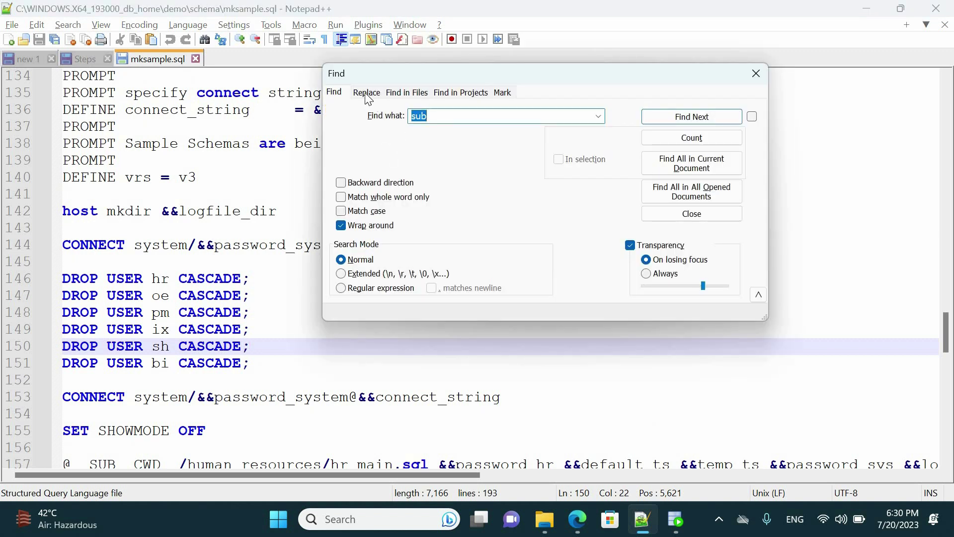
key(ctrl+h)
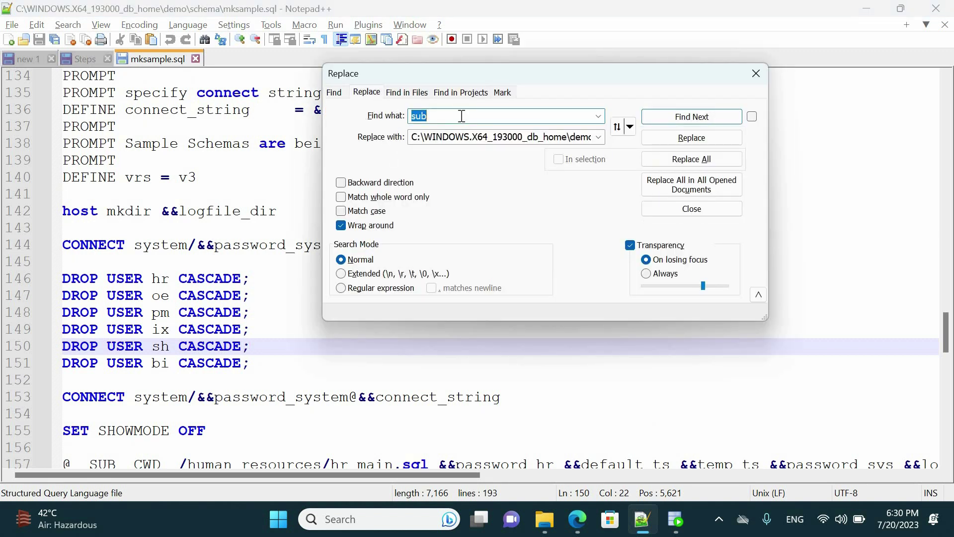
key(ctrl+v)
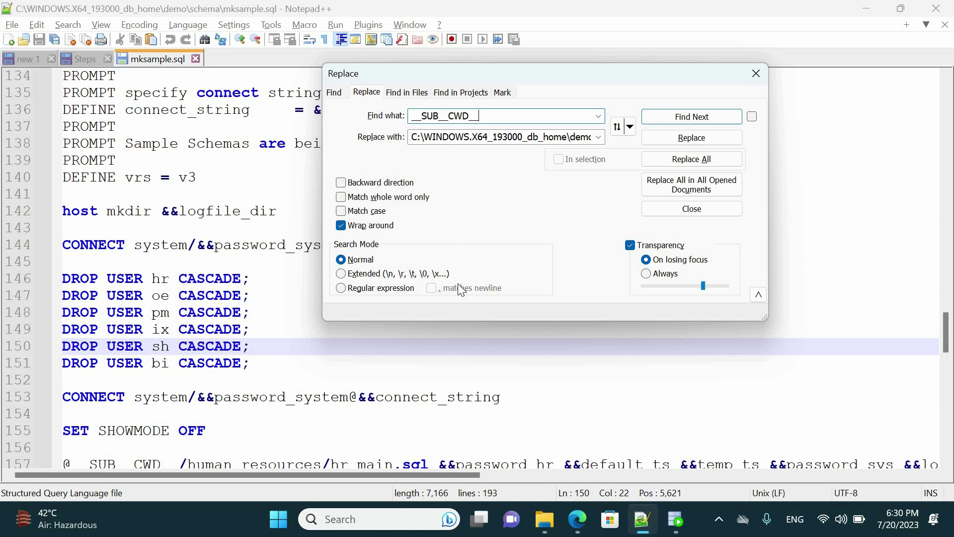
Step: Replace all 11 occurrences with the copied path C:\WINDOWS.X64_193000_db_home\demo\schema
mouse_move(549, 528)
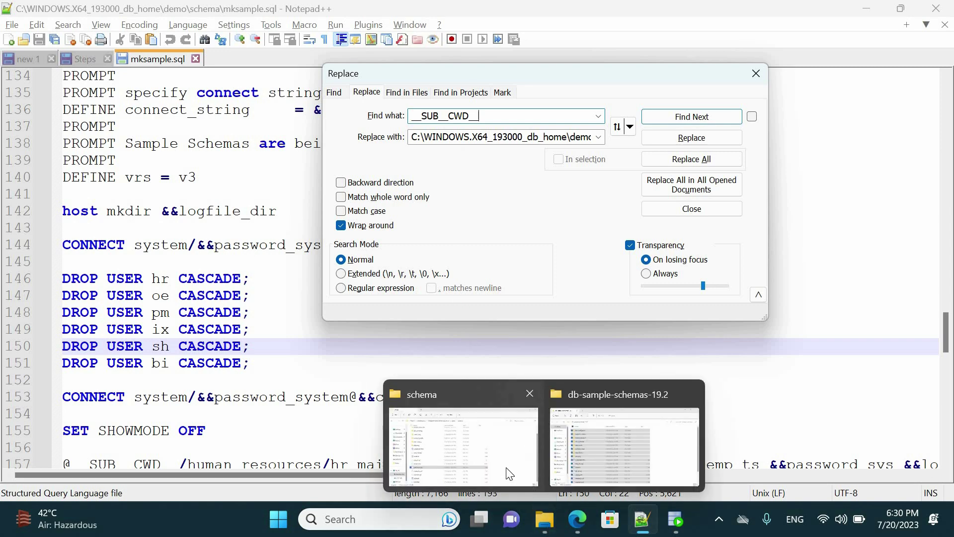
click(509, 473)
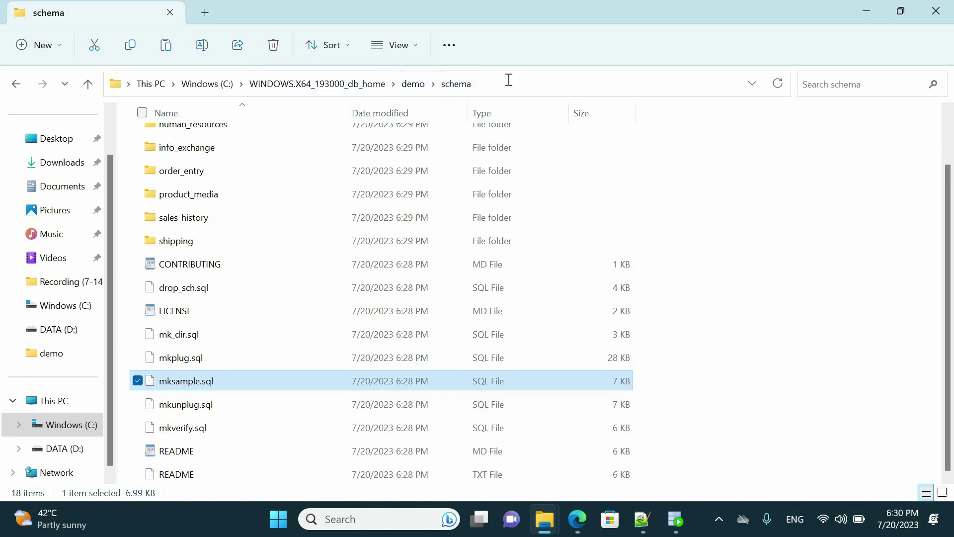
click(492, 85)
right_click(397, 86)
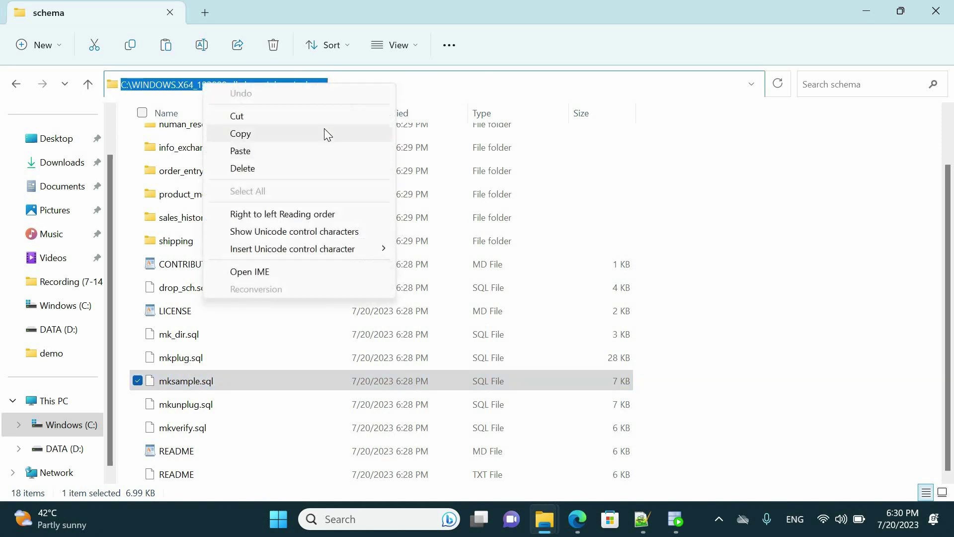
key(Return)
click(642, 519)
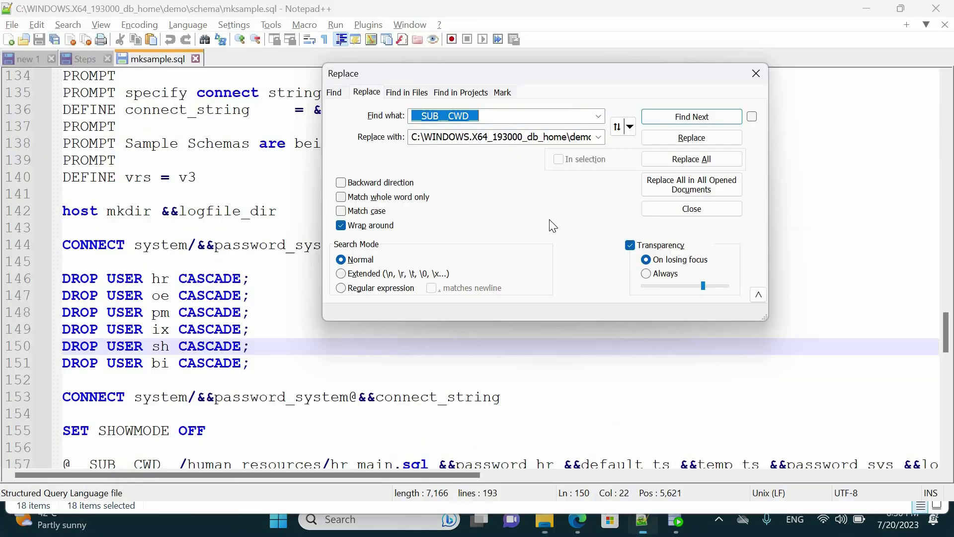
click(518, 134)
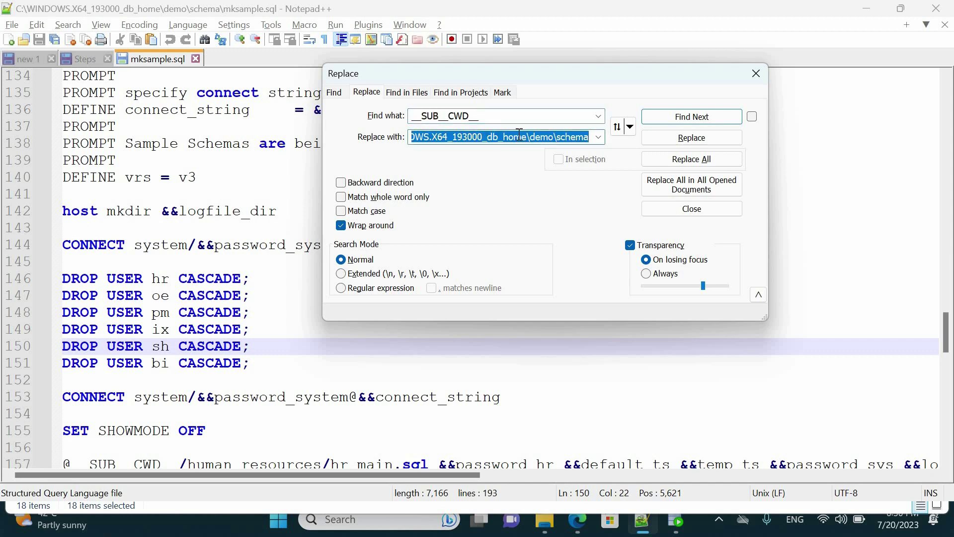
key(ctrl+v)
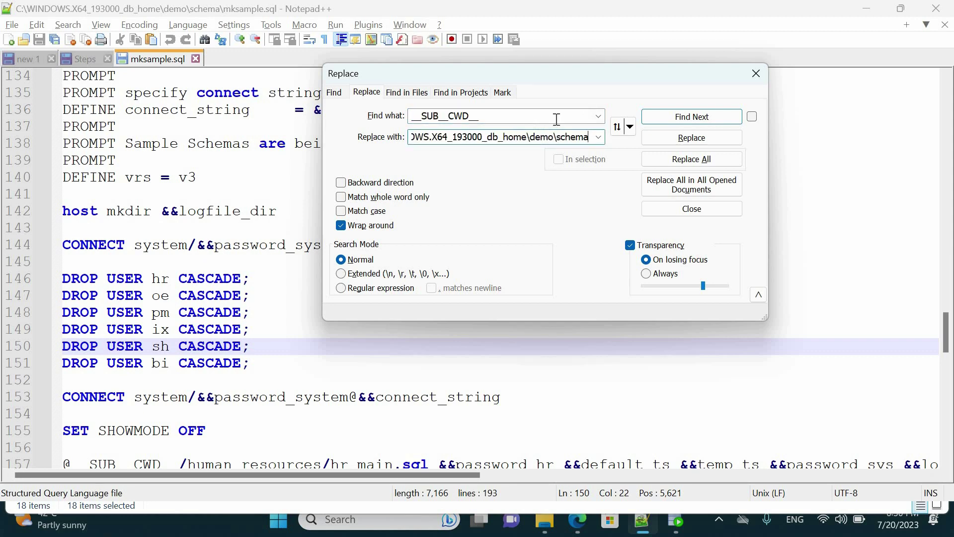
click(678, 159)
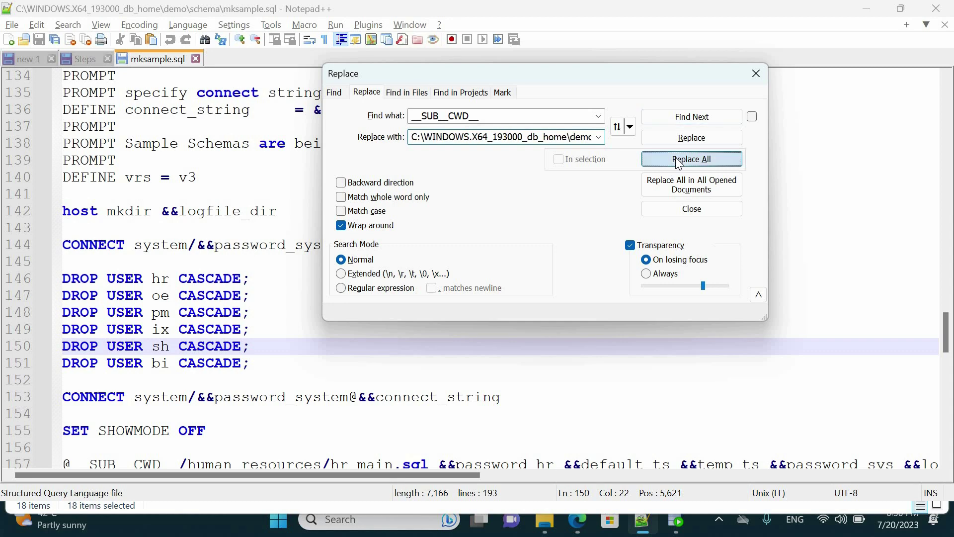
click(756, 73)
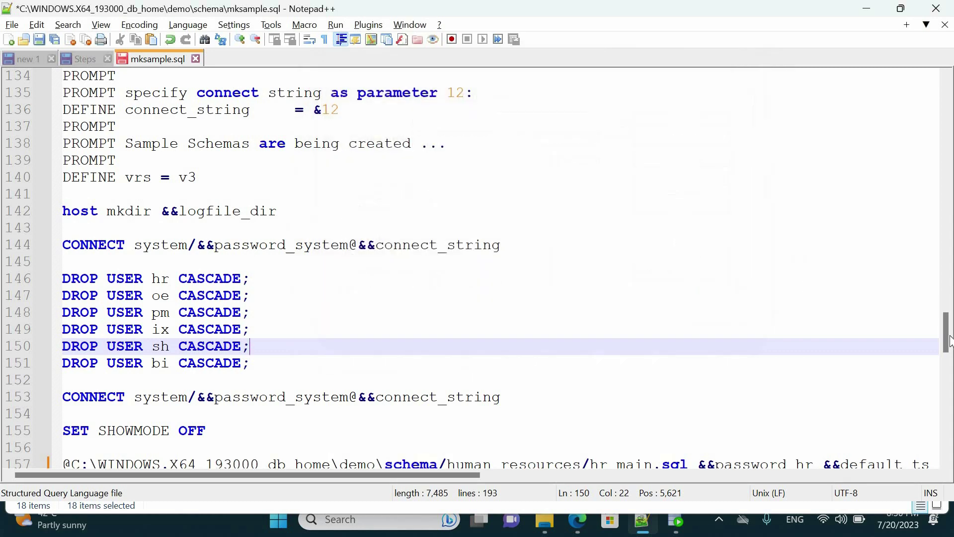
scroll(946, 360, down, 8)
Step: Change the slash after schema to a backslash on lines 157 through 173
scroll(785, 339, up, 2)
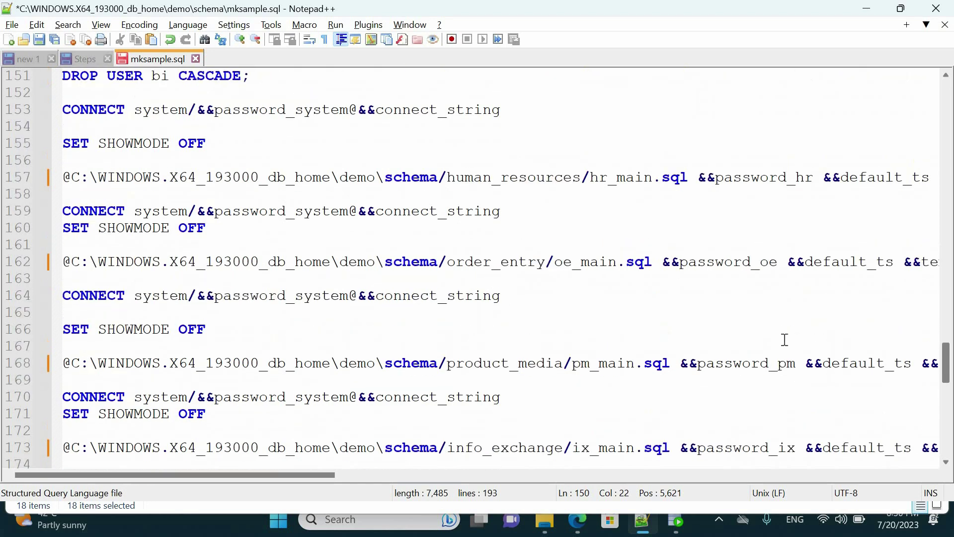
double_click(445, 177)
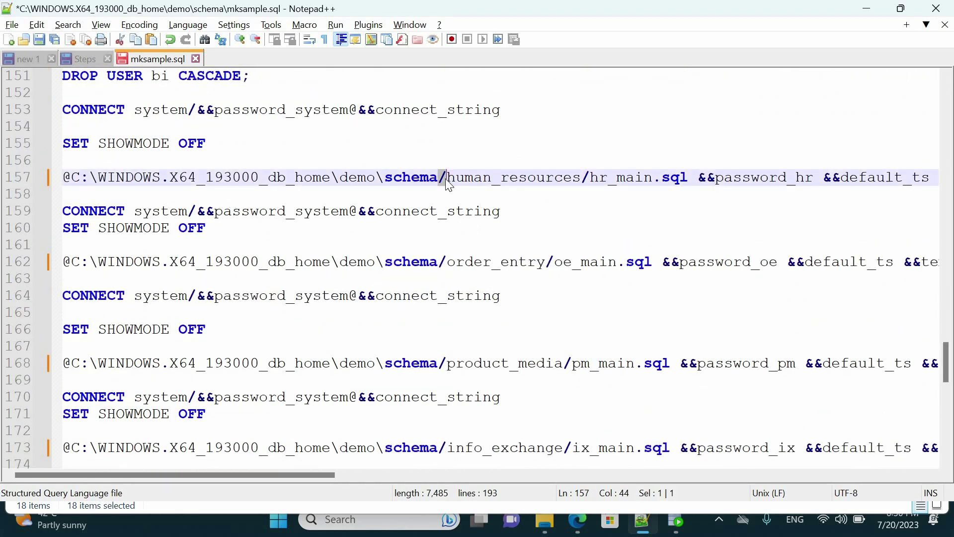
text(\)
double_click(447, 261)
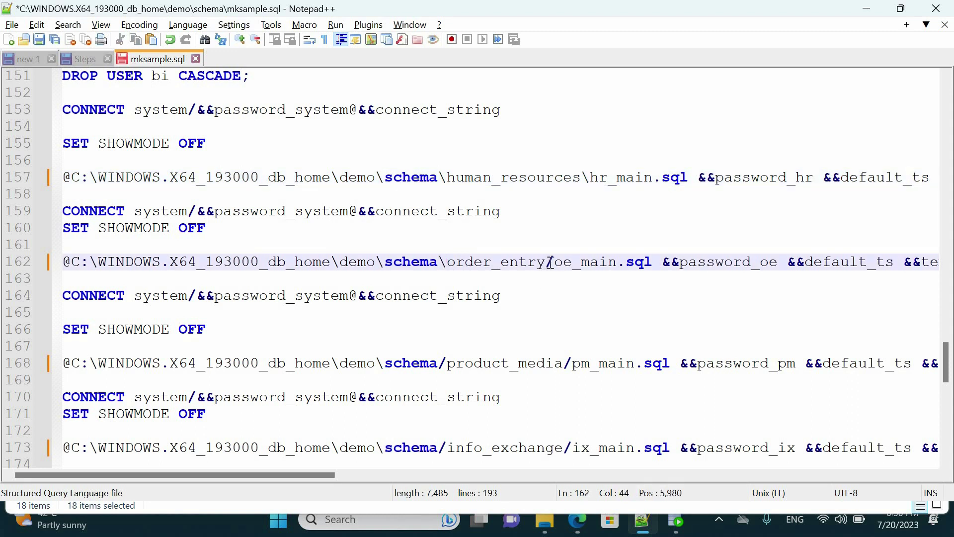
click(442, 363)
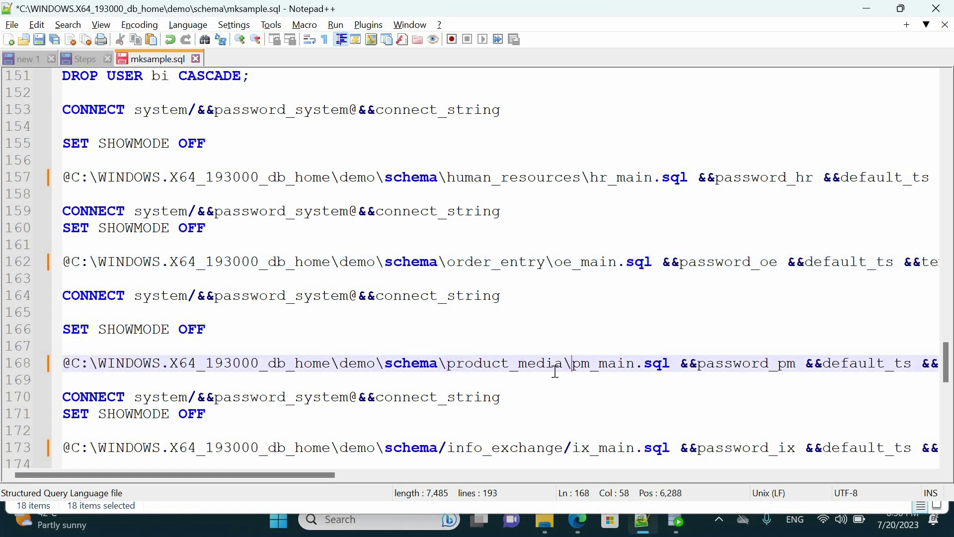
scroll(555, 371, down, 2)
double_click(443, 346)
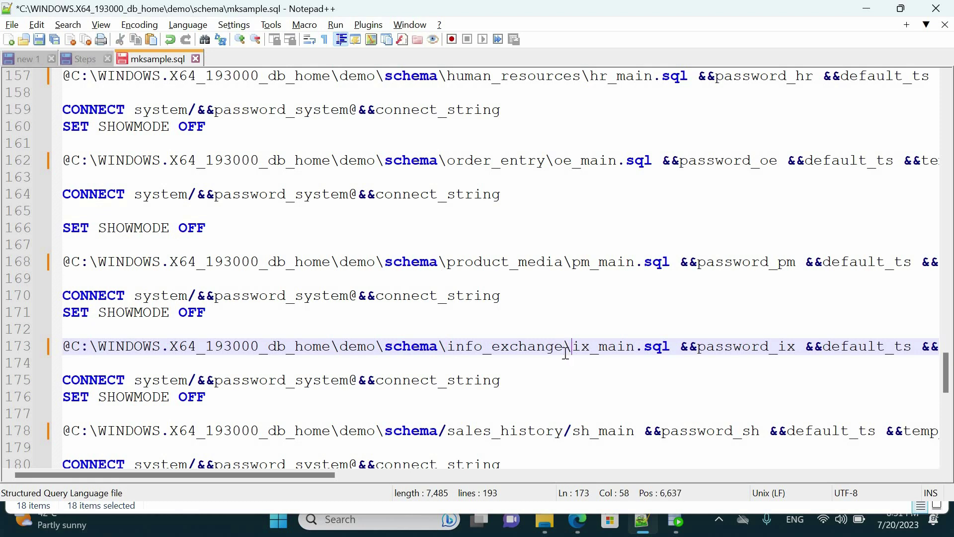
Step: Change the remaining slashes to backslashes on lines 178–191, including bus_intelligence and mkverify
scroll(566, 352, down, 2)
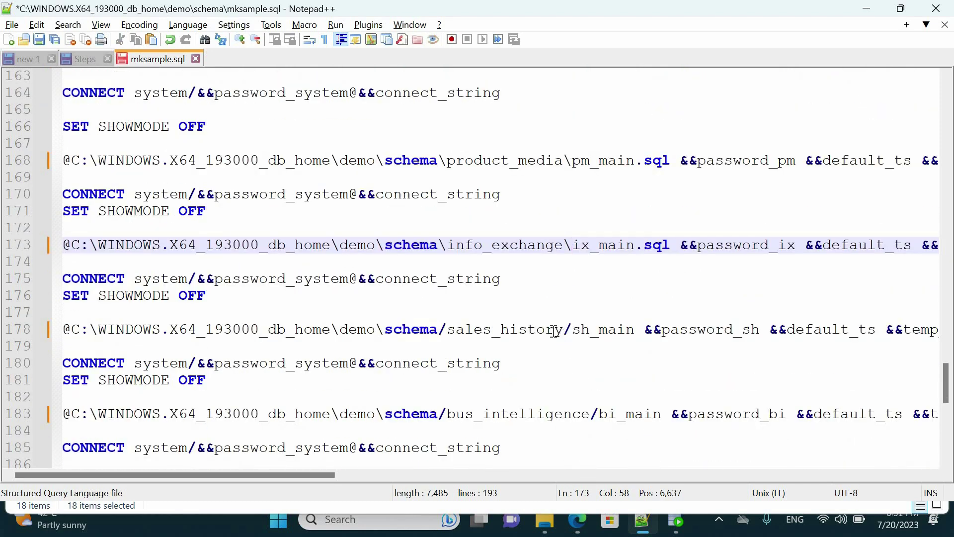
click(566, 330)
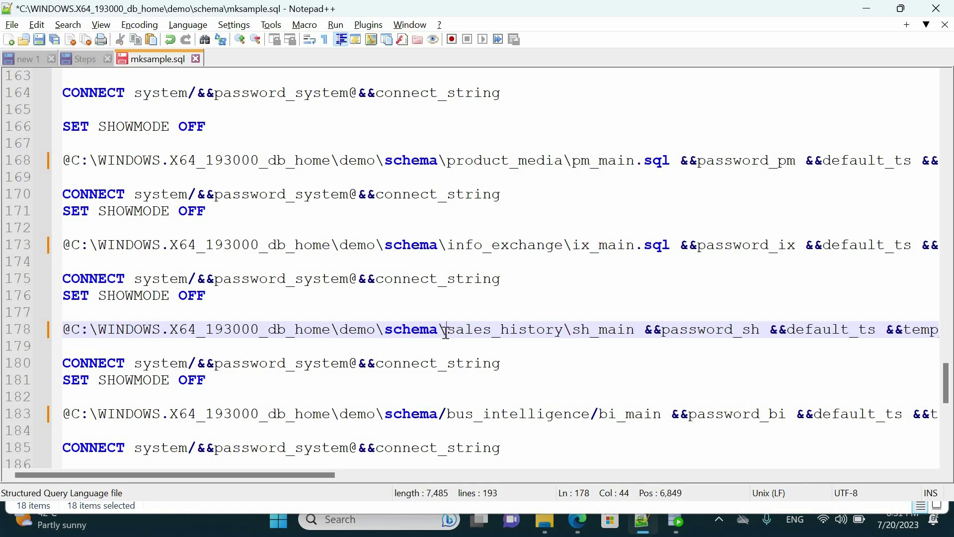
scroll(445, 331, down, 2)
double_click(448, 313)
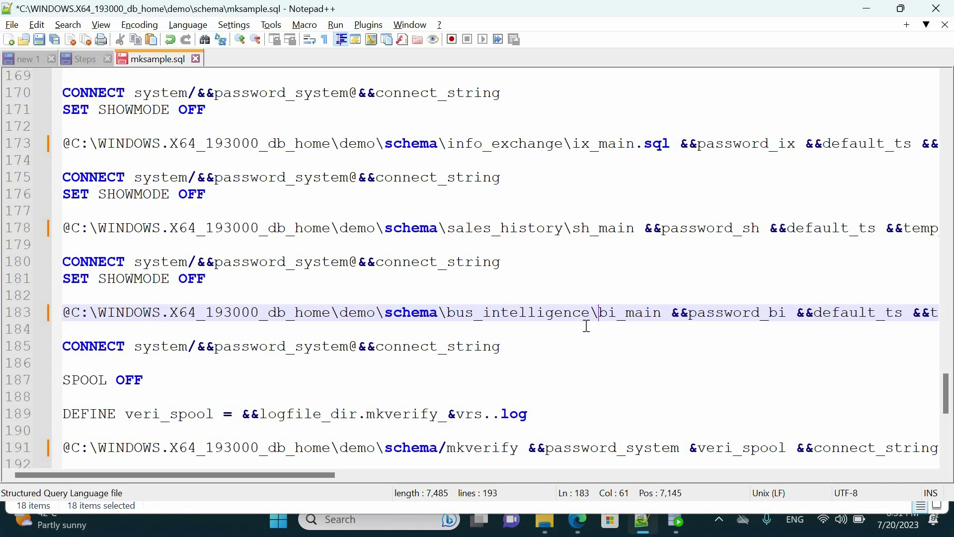
scroll(586, 326, down, 2)
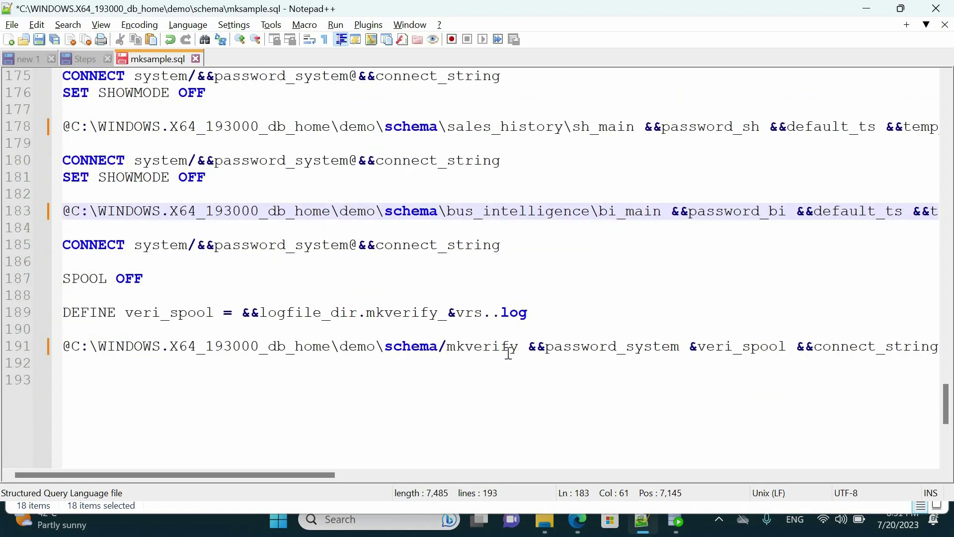
click(442, 345)
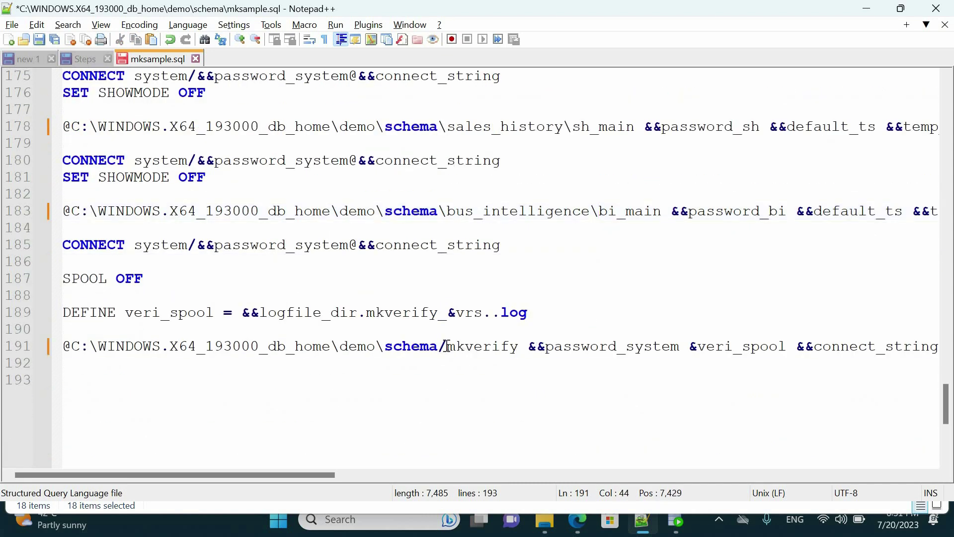
text(\)
drag(945, 402, 918, 90)
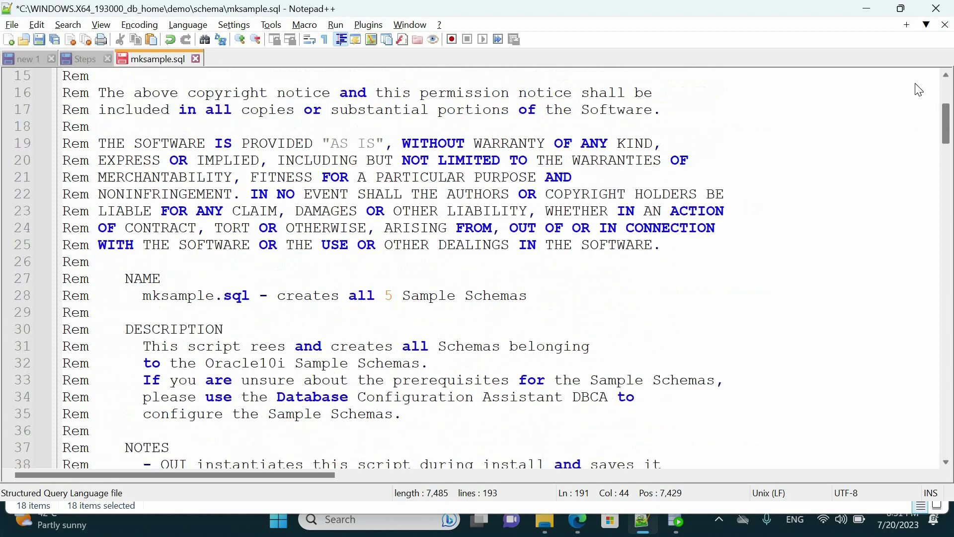
Step: Save and close the edited mksample.sql
scroll(587, 153, up, 5)
click(39, 40)
click(195, 59)
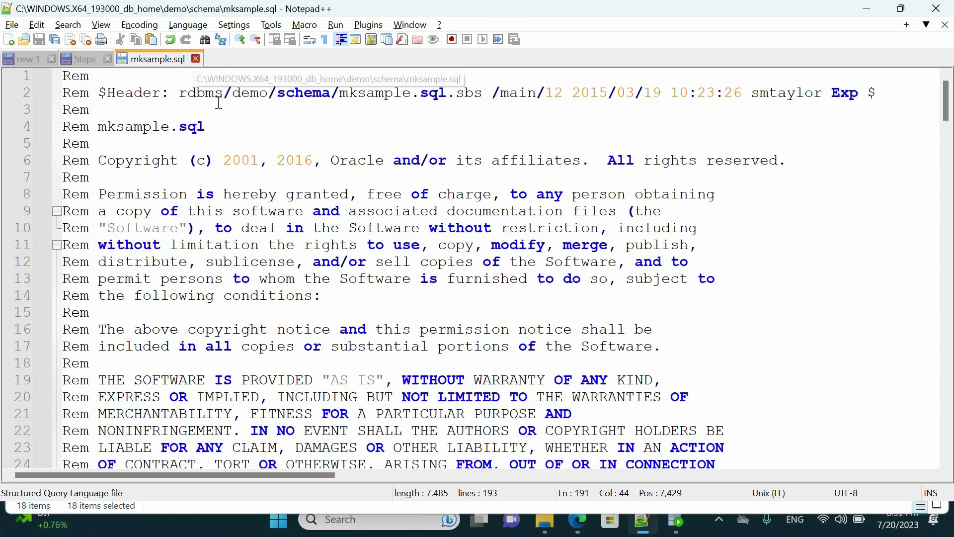
Step: Open bus_intelligence\bi_main.sql with Edit with Notepad++
click(545, 528)
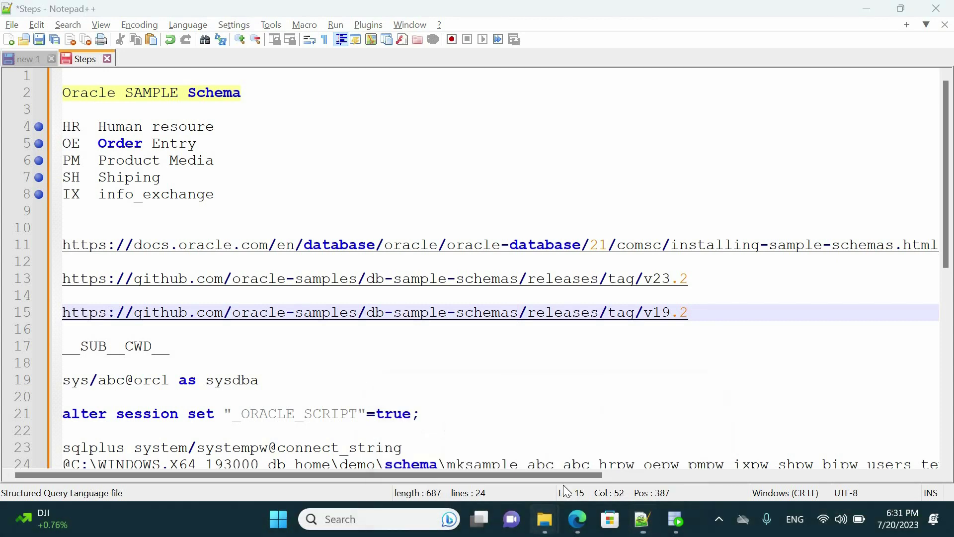
click(468, 427)
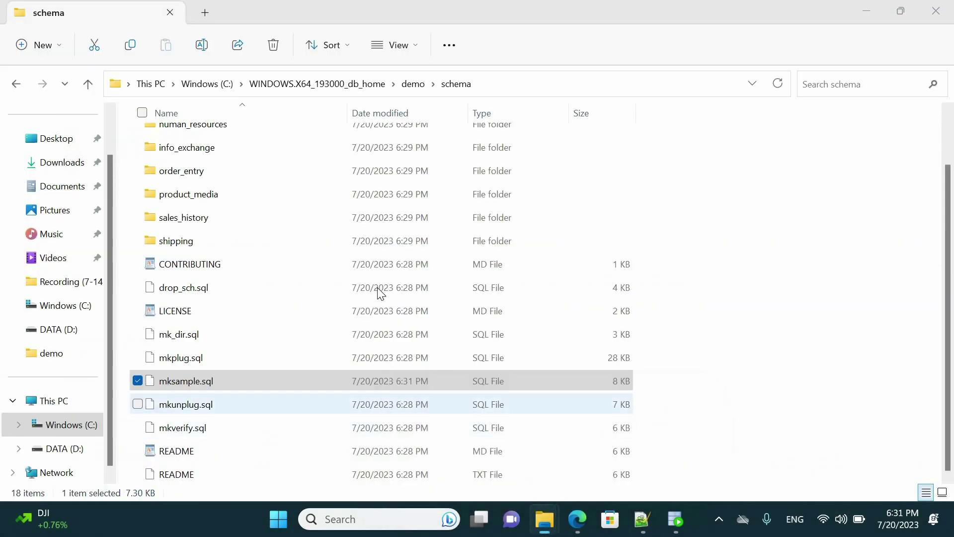
double_click(192, 140)
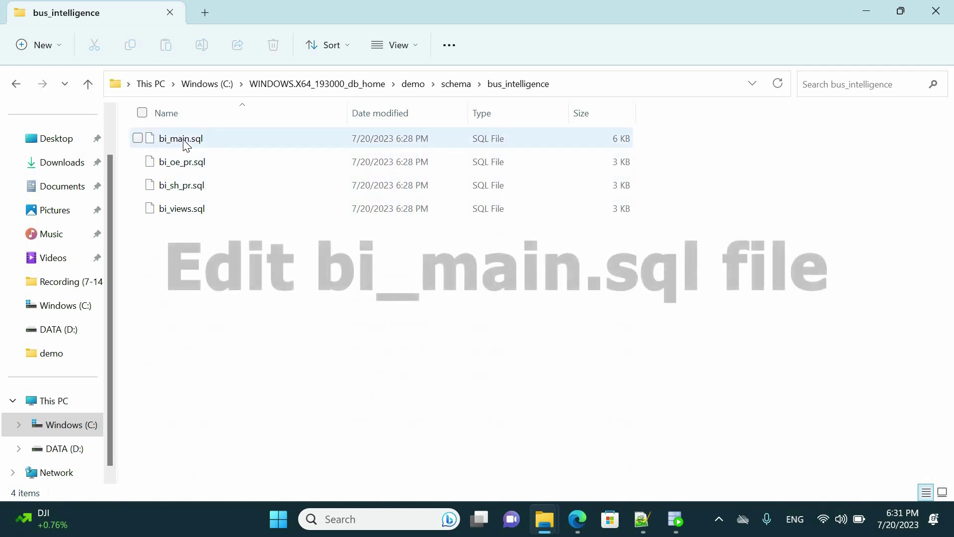
click(183, 139)
right_click(183, 140)
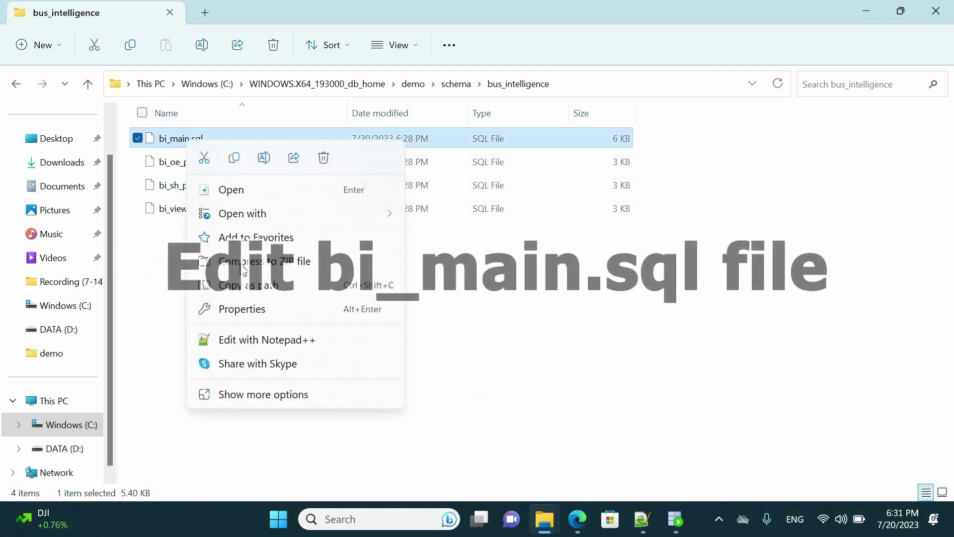
click(251, 340)
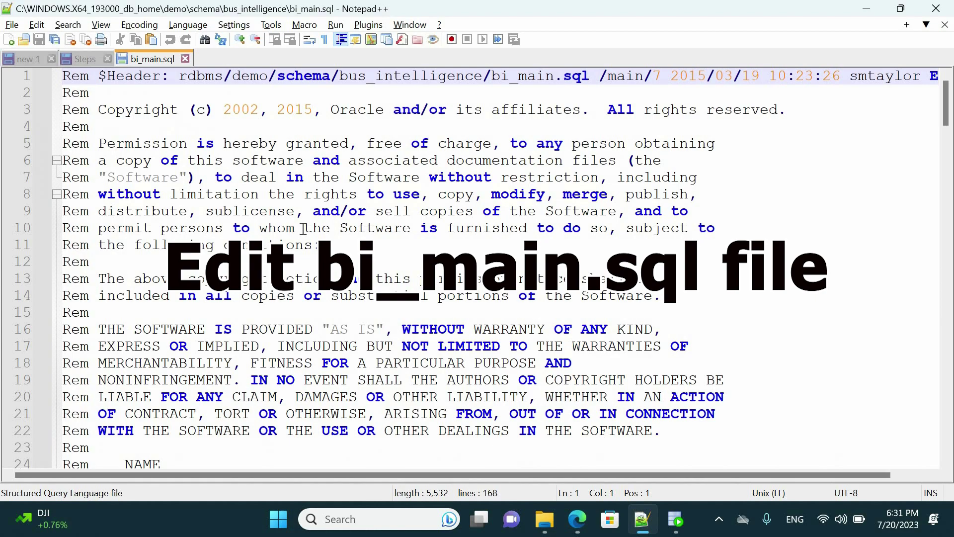
Step: Replace all __SUB__CWD__ placeholders in bi_main.sql with C:\WINDOWS.X64_193000_db_home\demo\schema
scroll(353, 249, down, 20)
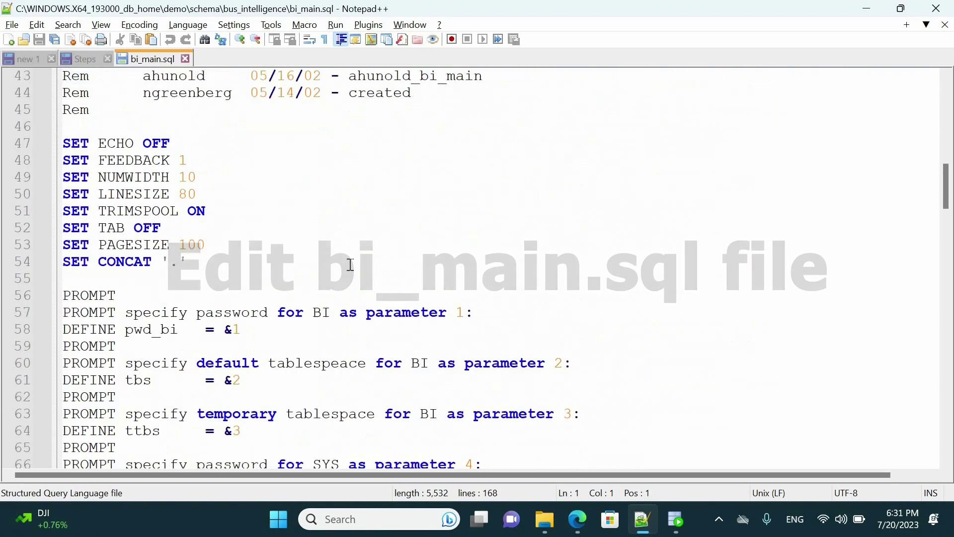
scroll(351, 265, down, 18)
double_click(149, 261)
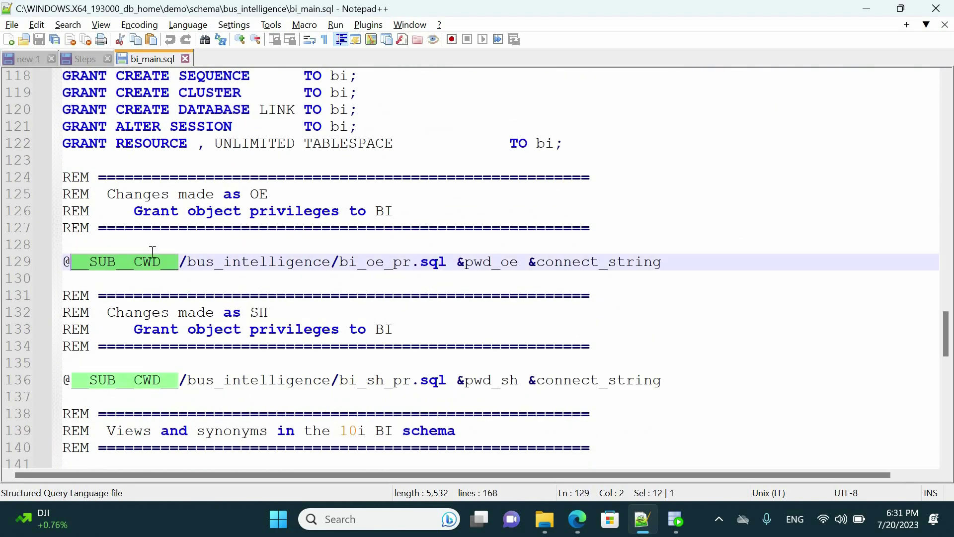
key(ctrl+h)
click(692, 159)
click(691, 209)
scroll(446, 191, down, 4)
click(445, 191)
click(596, 295)
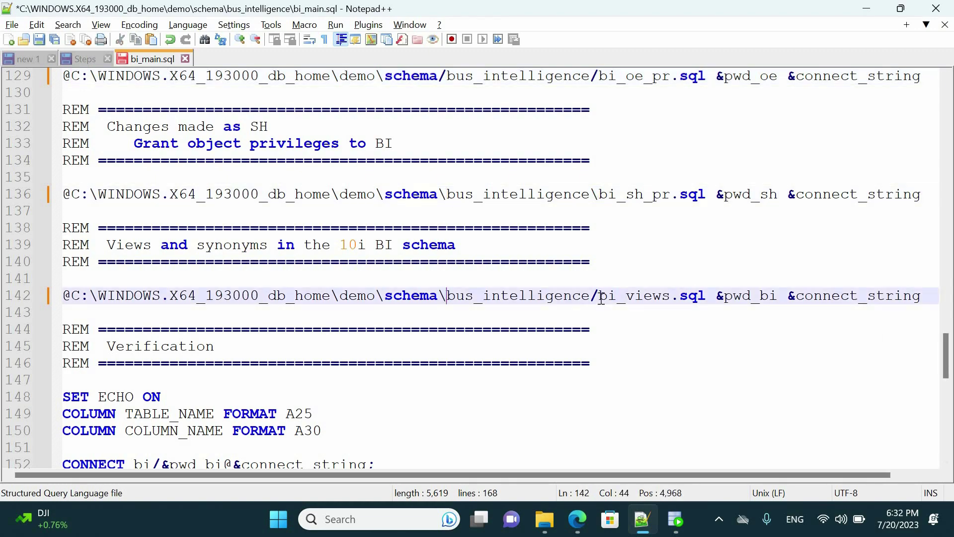
scroll(600, 127, up, 1)
click(599, 127)
scroll(599, 127, up, 4)
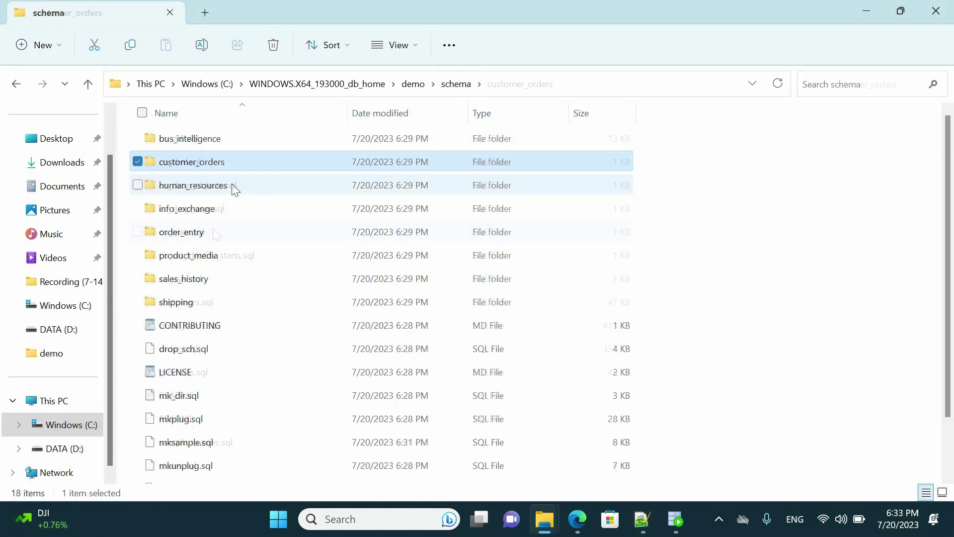
Step: Open hr_main.sql from the human_resources folder in Notepad++ using Edit with Notepad++
double_click(269, 186)
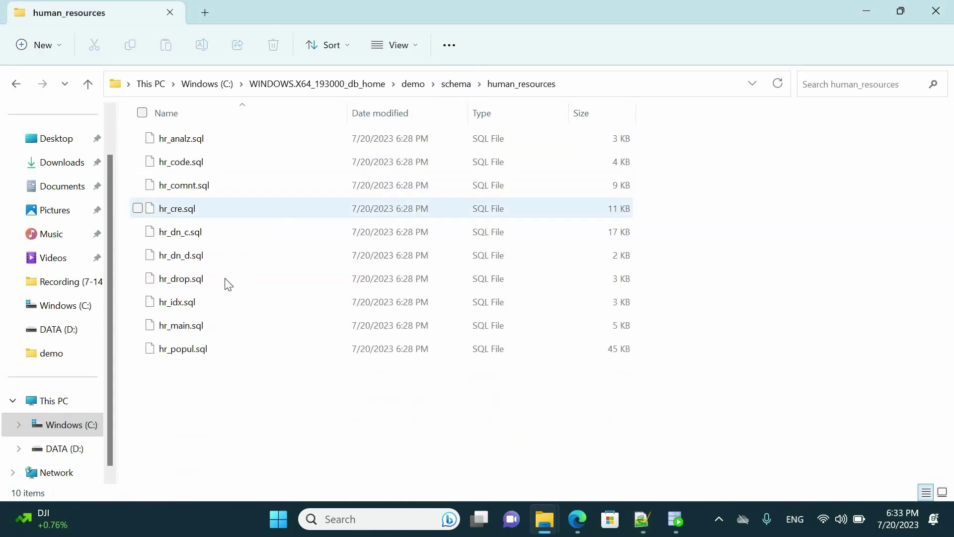
click(206, 326)
key(shift+F10)
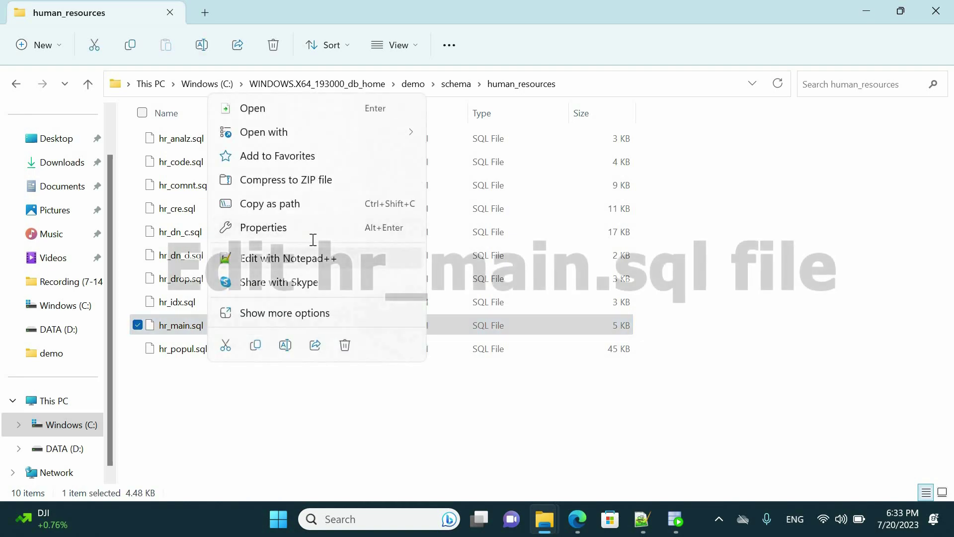
click(304, 257)
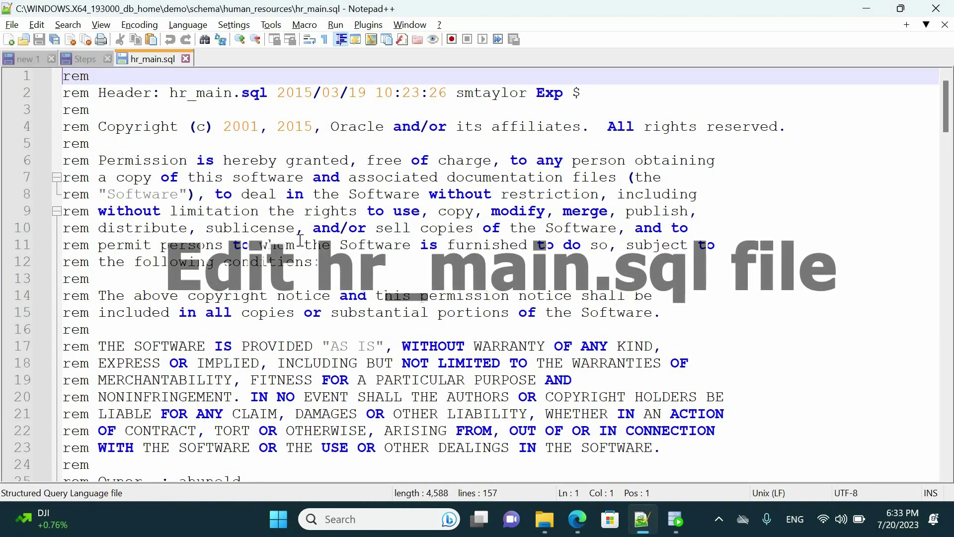
scroll(300, 241, down, 20)
scroll(300, 240, down, 13)
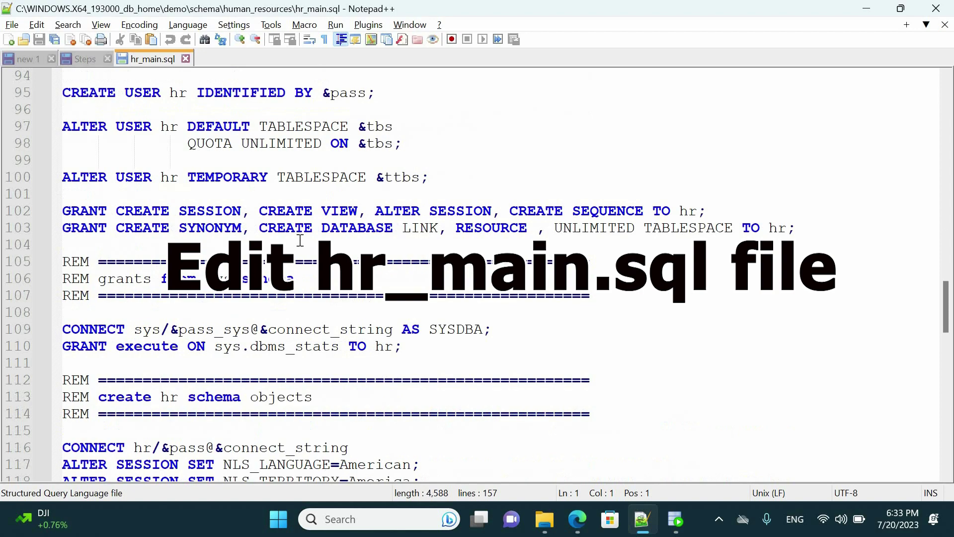
Step: Replace all __SUB__CWD__/ placeholders with C:\WINDOWS.X64_193000_db_home\demo\schema
drag(187, 329, 71, 329)
scroll(299, 298, up, 1)
key(ctrl+f)
click(406, 93)
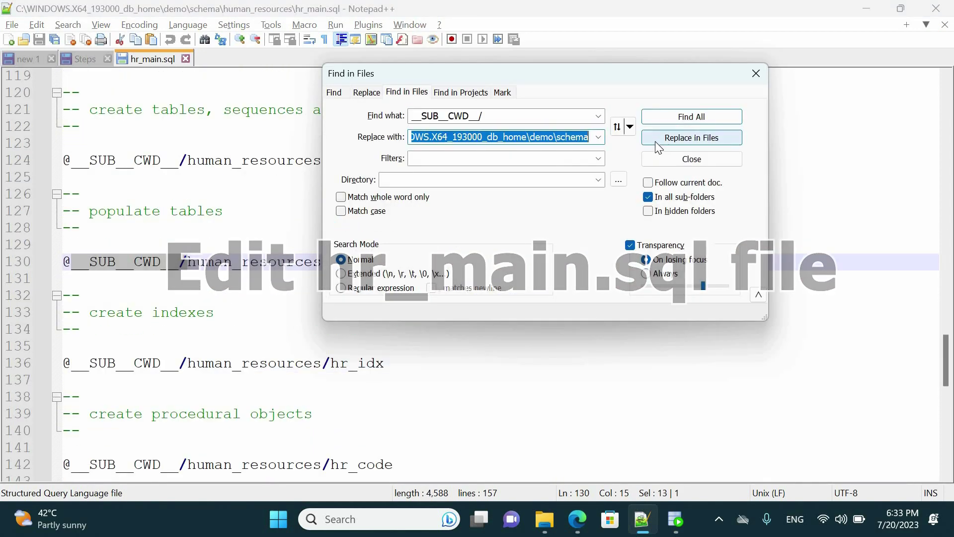
click(366, 93)
click(692, 158)
click(692, 207)
click(578, 262)
Step: Mark the remaining slashes in the script paths on lines 136, 148 and 130
scroll(579, 288, down, 3)
ctrl+click(579, 311)
scroll(578, 337, down, 3)
ctrl+click(577, 362)
scroll(577, 362, up, 6)
ctrl+click(580, 362)
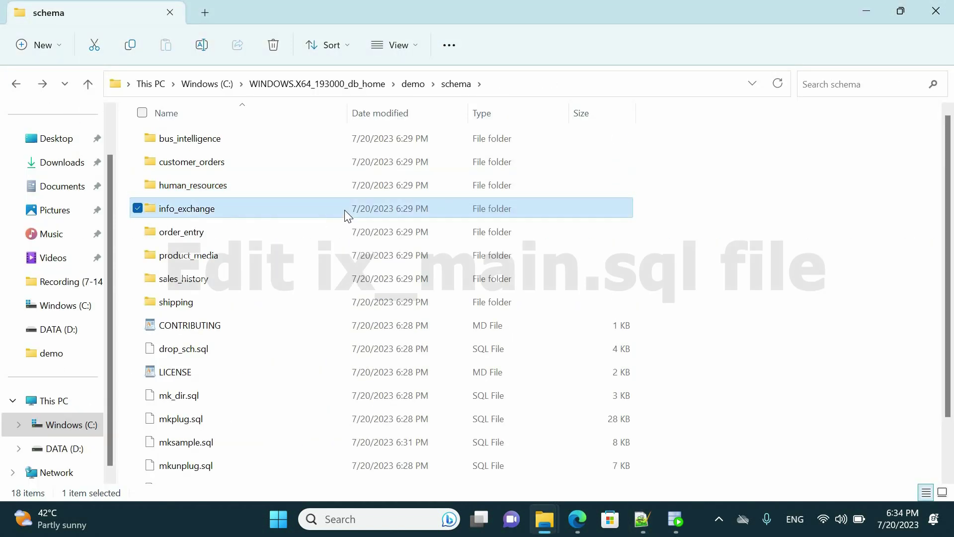
Step: Open ix_main.sql from the info_exchange folder in Notepad++
double_click(348, 211)
click(196, 187)
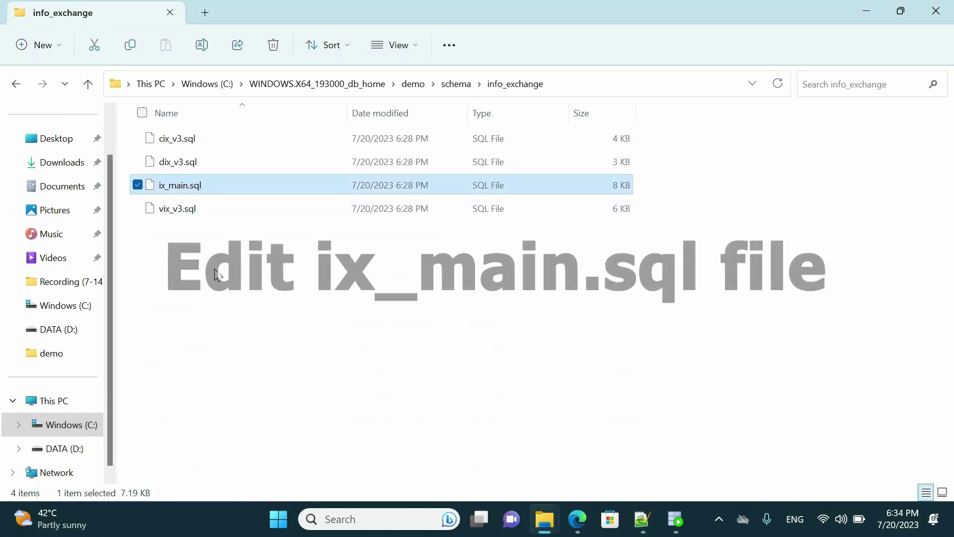
right_click(196, 188)
click(259, 382)
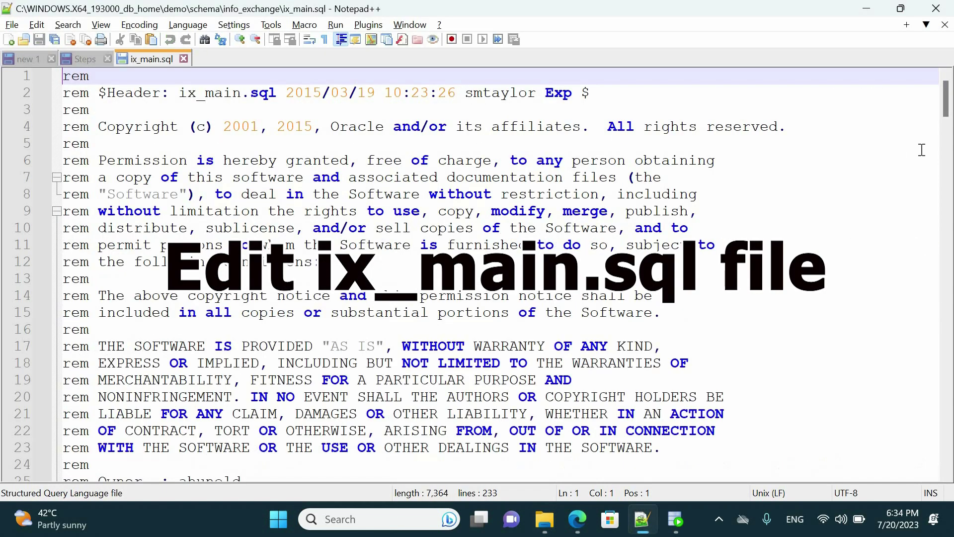
scroll(933, 181, down, 20)
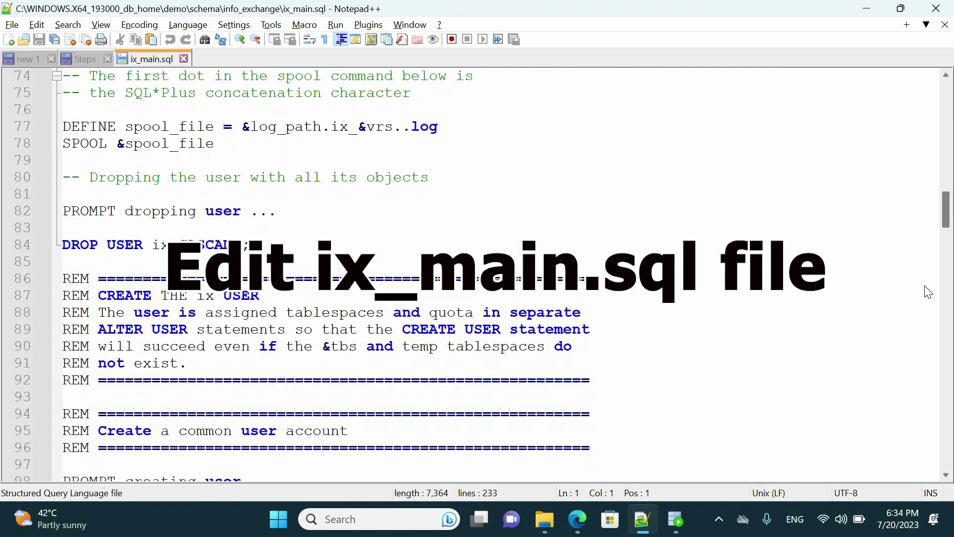
scroll(932, 373, down, 17)
Step: Fix the __SUB__CWD__ path on line 209, then save and close ix_main.sql
double_click(221, 243)
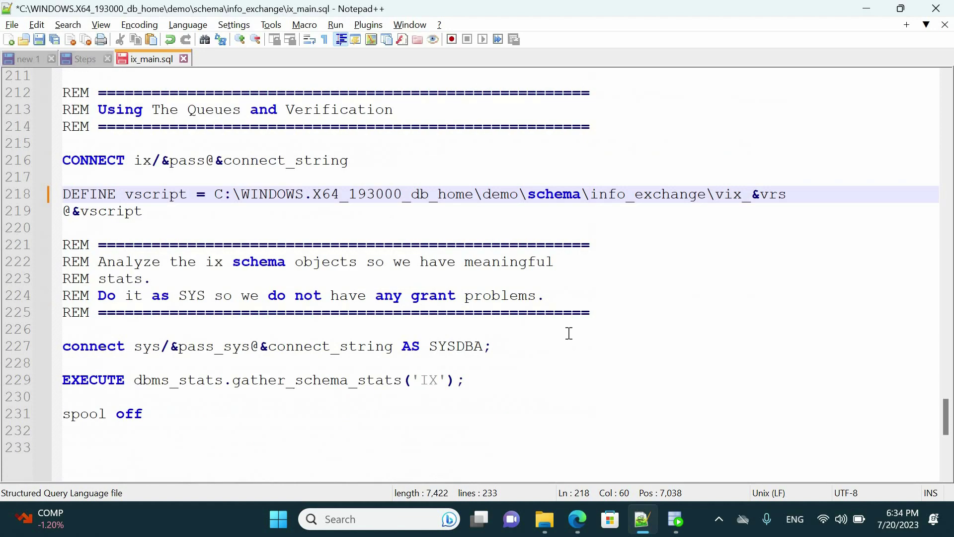
key(ctrl+s)
click(182, 59)
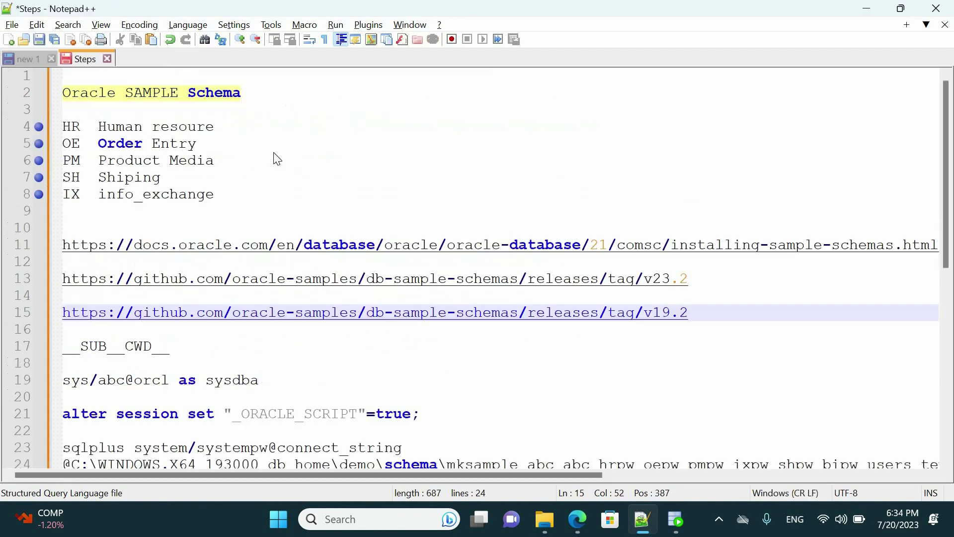
key(alt+Tab)
Step: In the order_entry folder, find oe_main.sql among the 'main' results and show its context menu
key(alt+Up)
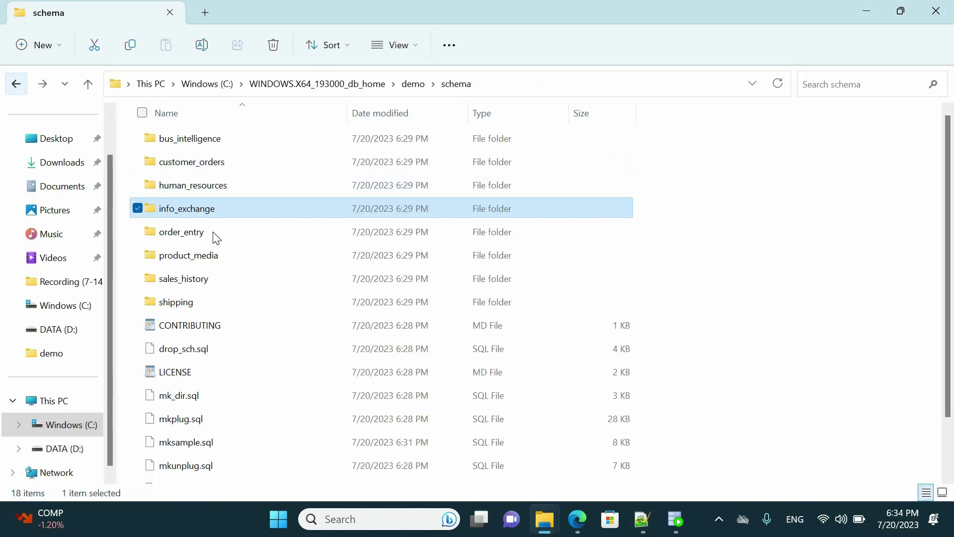
double_click(213, 233)
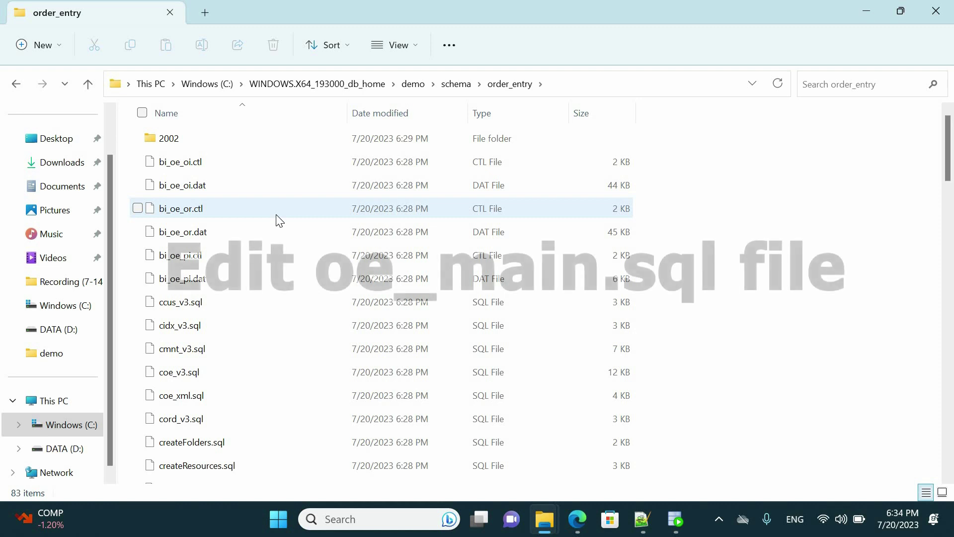
scroll(280, 221, down, 1)
scroll(280, 221, down, 1)
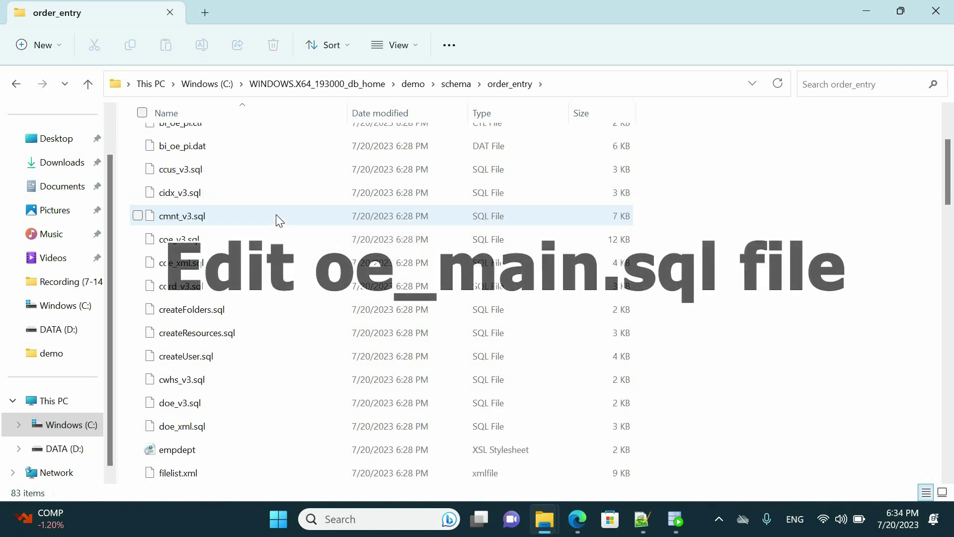
scroll(280, 220, up, 2)
scroll(427, 249, down, 2)
scroll(427, 252, down, 1)
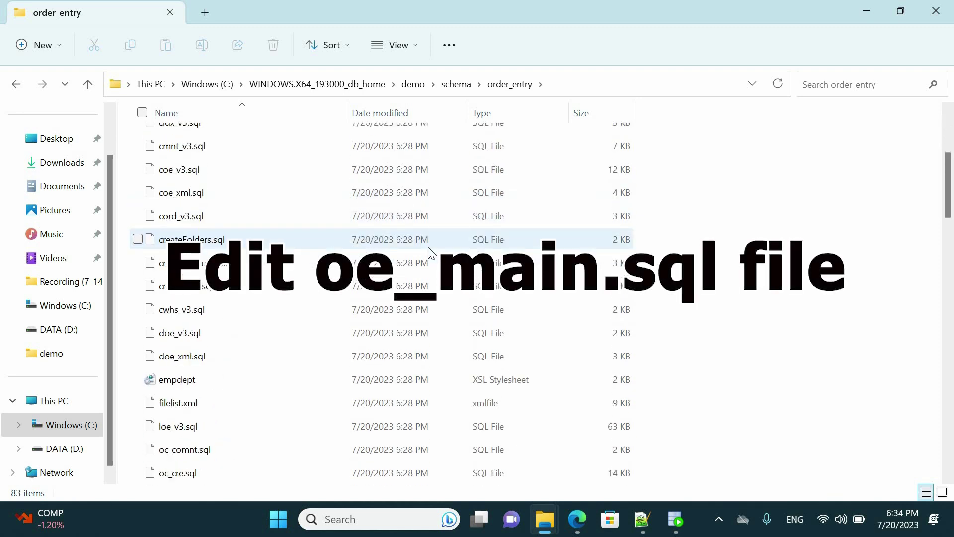
scroll(431, 252, down, 4)
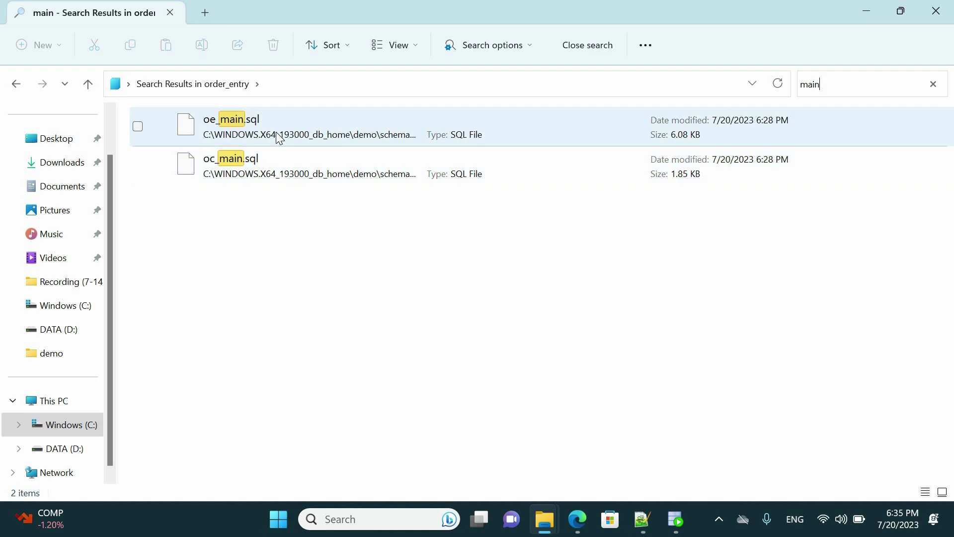
click(279, 138)
right_click(277, 133)
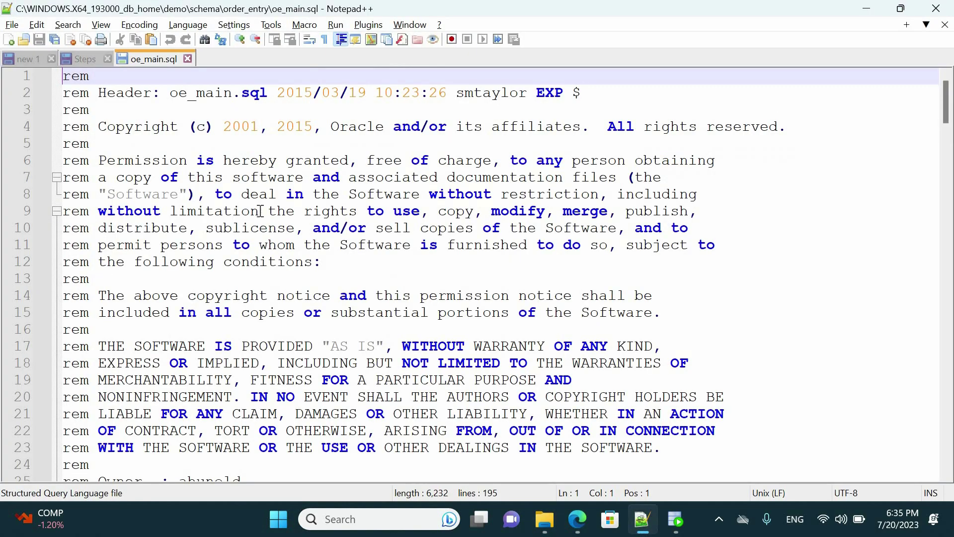
Step: Replace all five __SUB__CWD__ placeholders in oe_main.sql with C:\WINDOWS.X64_193000_db_home\demo\schema
scroll(262, 211, down, 20)
scroll(228, 225, down, 7)
click(330, 176)
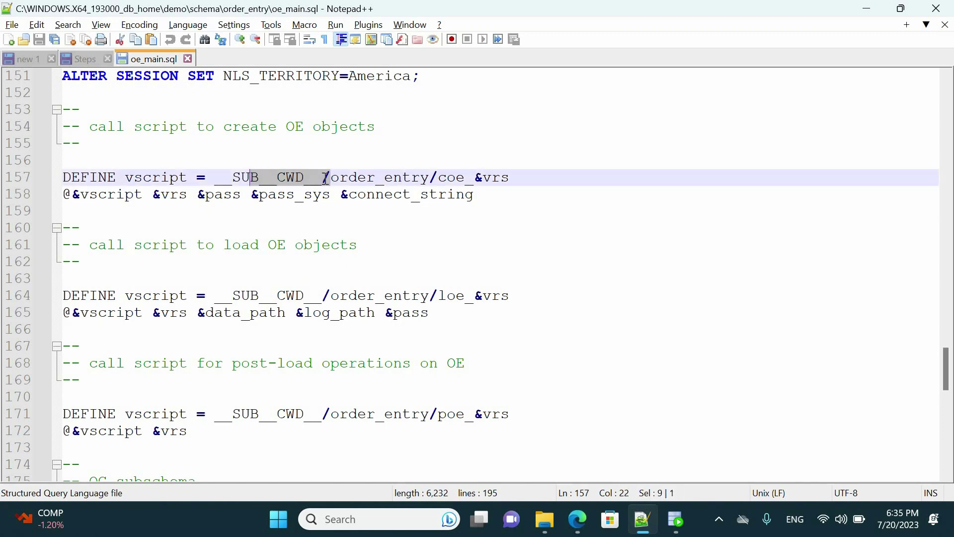
drag(324, 177, 215, 177)
key(ctrl+f)
key(ctrl+h)
click(691, 158)
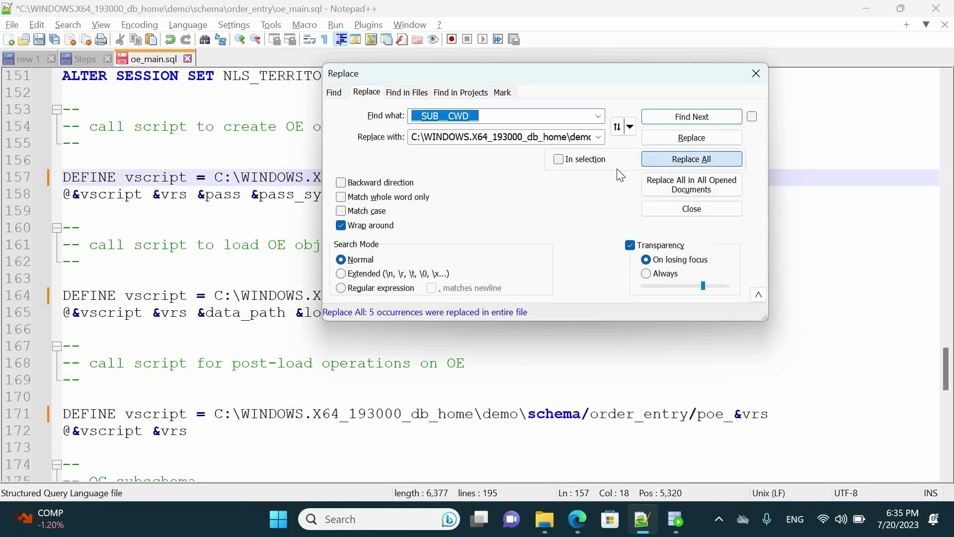
key(Escape)
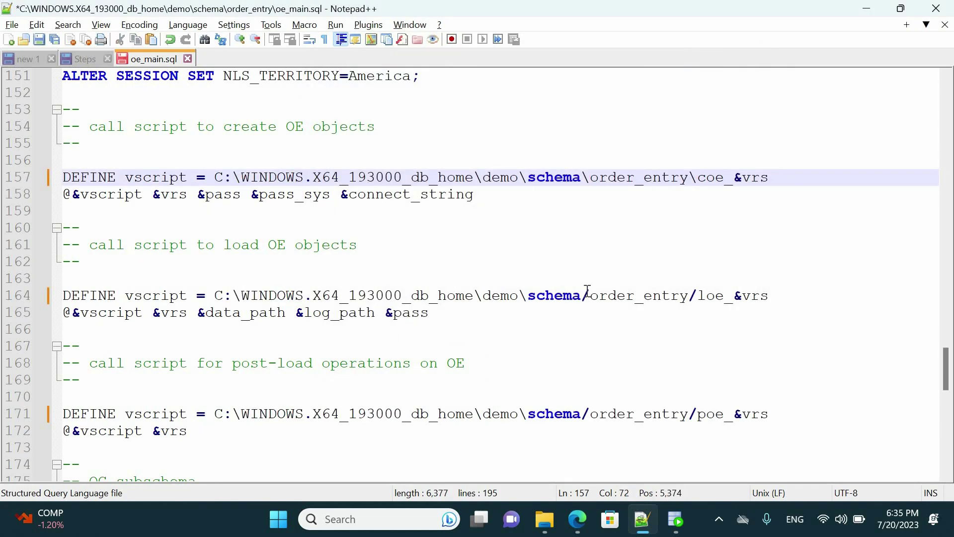
Step: Change the remaining forward slashes in the script paths to backslashes and save oe_main.sql
key(F3)
text(\)
key(F3)
text(\)
key(F3)
key(F3)
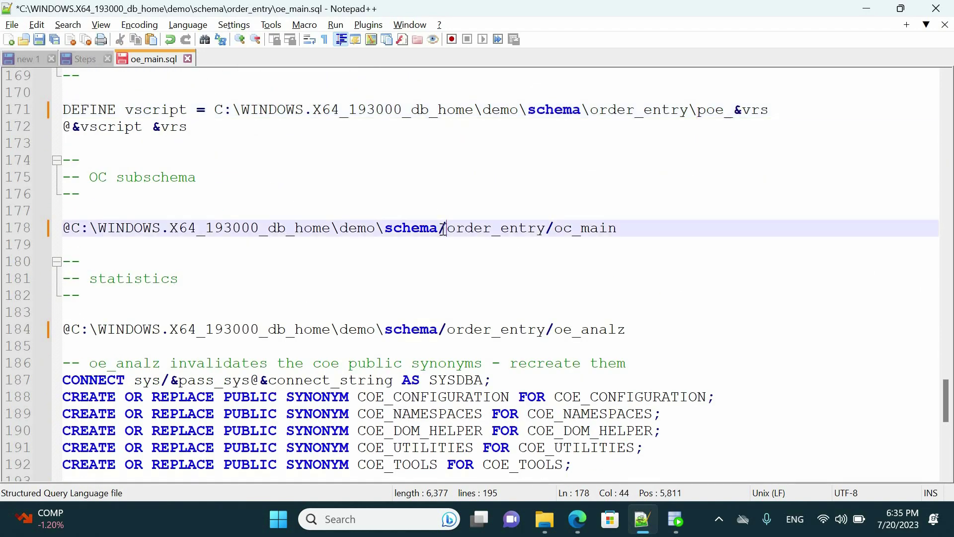
drag(546, 329, 554, 332)
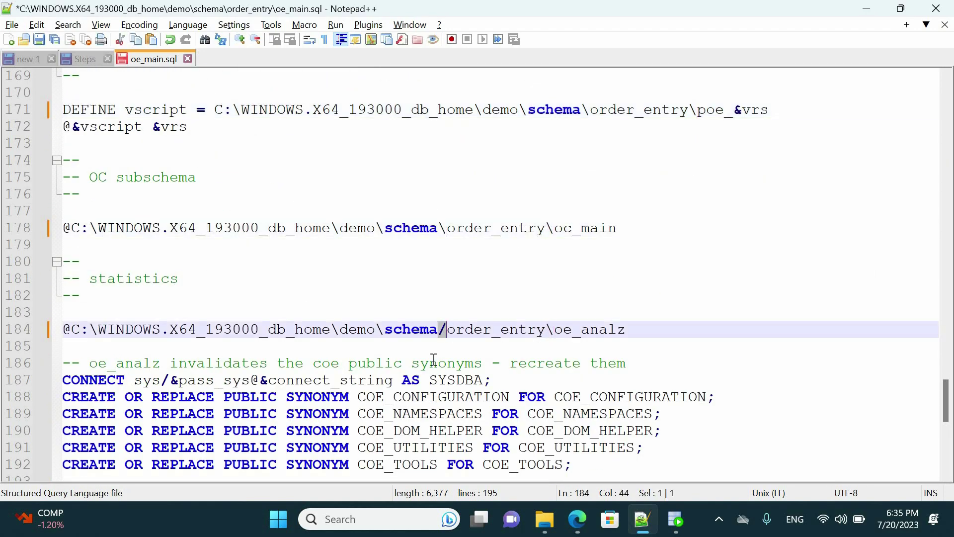
scroll(447, 312, up, 15)
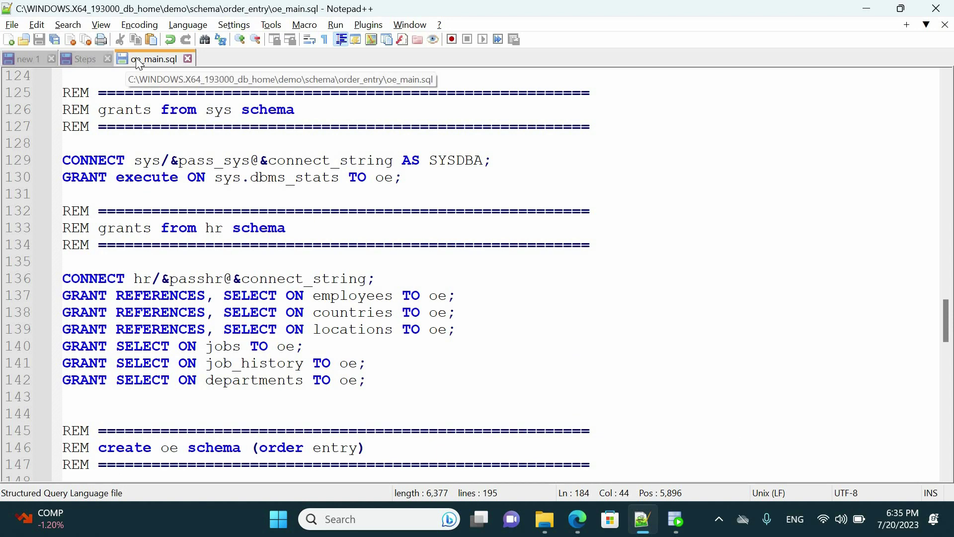
key(ctrl+Tab)
Step: Back in File Explorer, go up to the schema folder and open product_media
key(alt+Tab)
click(15, 84)
click(88, 84)
double_click(260, 258)
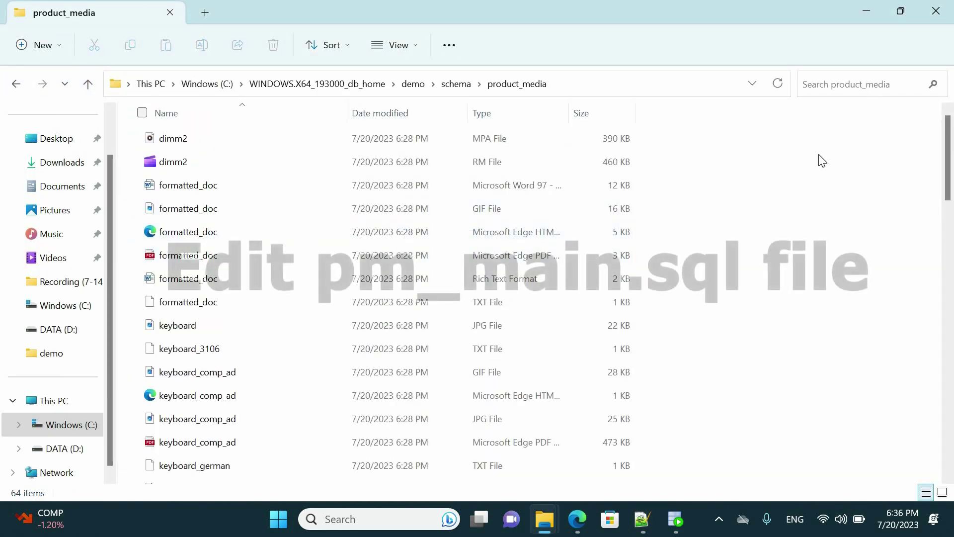
Step: Search product_media for 'main' and open pm_main.sql with Edit with Notepad++
scroll(810, 149, down, 3)
click(852, 84)
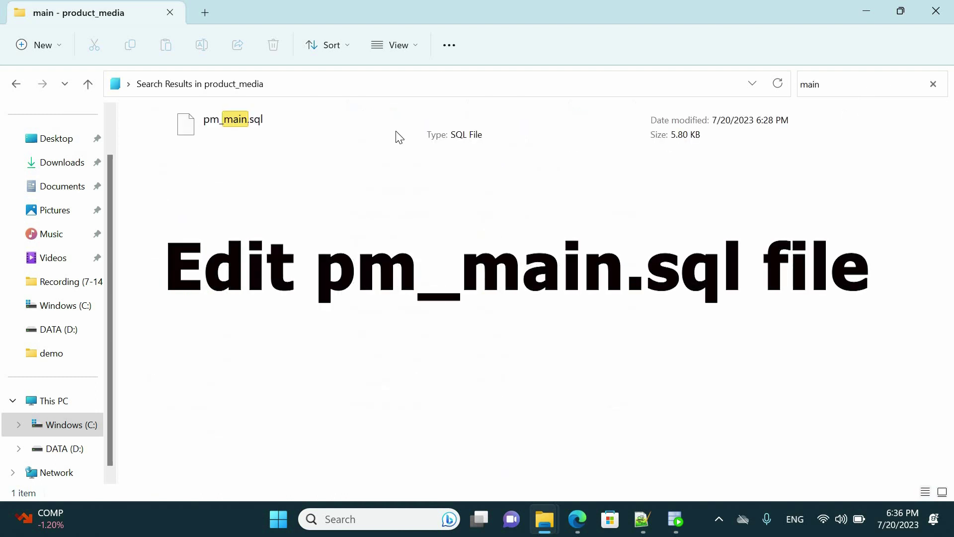
click(395, 136)
right_click(226, 122)
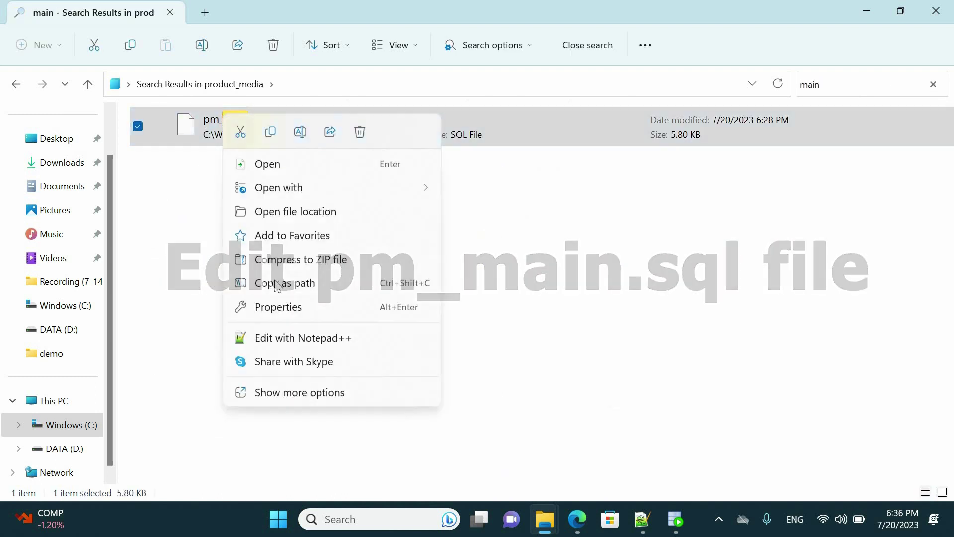
click(278, 337)
scroll(922, 323, down, 20)
Step: Replace all three __SUB__CWD__ placeholders in pm_main.sql with the demo schema path
scroll(922, 323, down, 20)
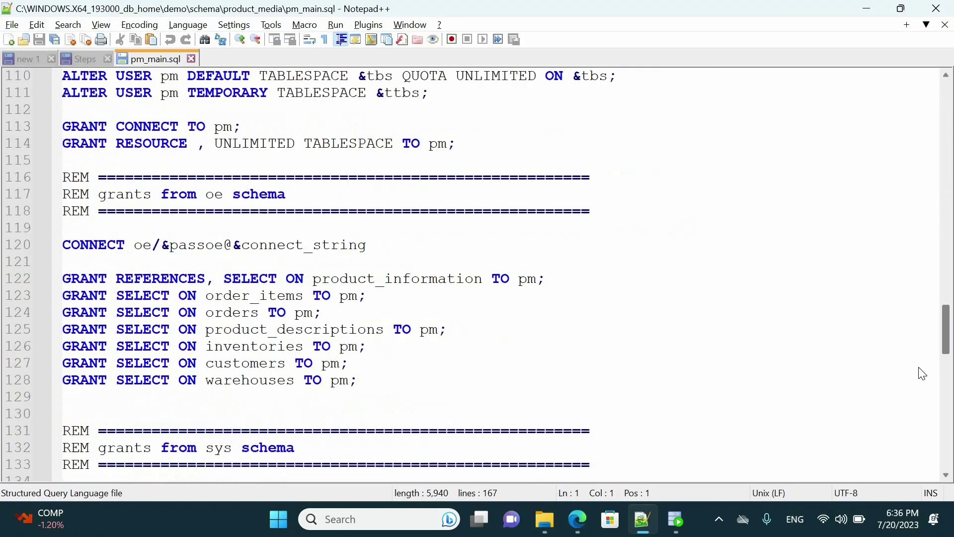
drag(178, 144, 77, 145)
key(ctrl+f)
click(370, 93)
click(717, 166)
click(755, 73)
scroll(633, 172, up, 3)
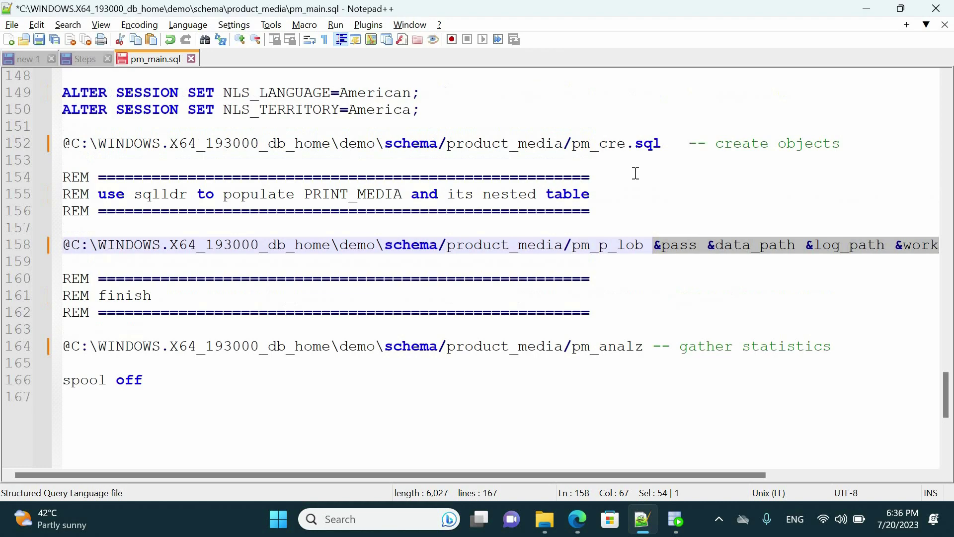
Step: Change the slashes after schema and product_media on lines 158 and 164 to backslashes
click(444, 197)
click(440, 297)
key(Delete)
text(\)
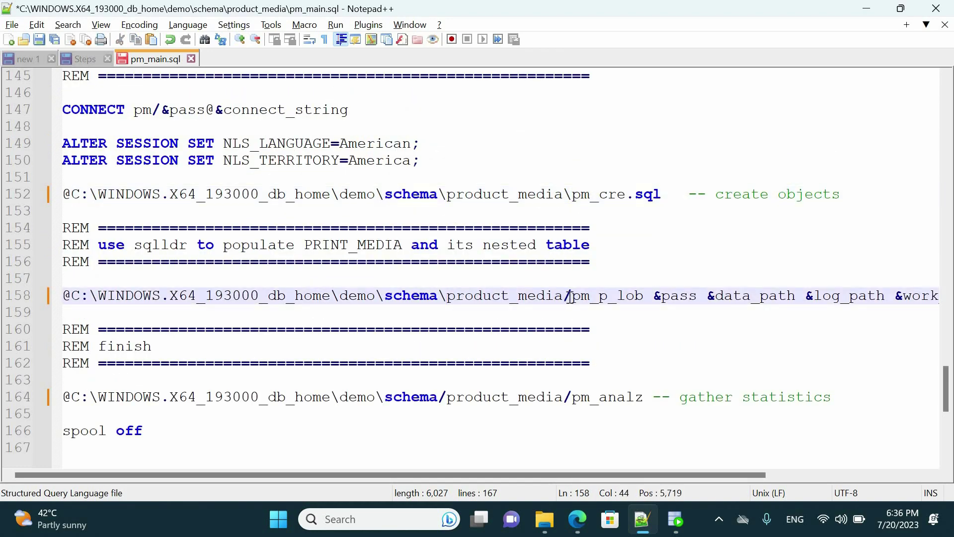
click(567, 398)
key(Delete)
text(\)
scroll(553, 372, up, 7)
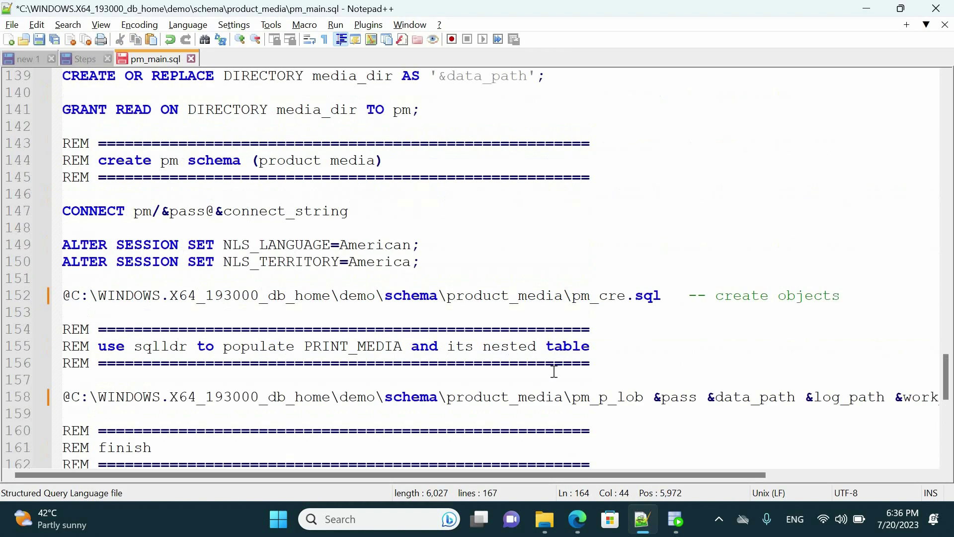
scroll(553, 372, down, 6)
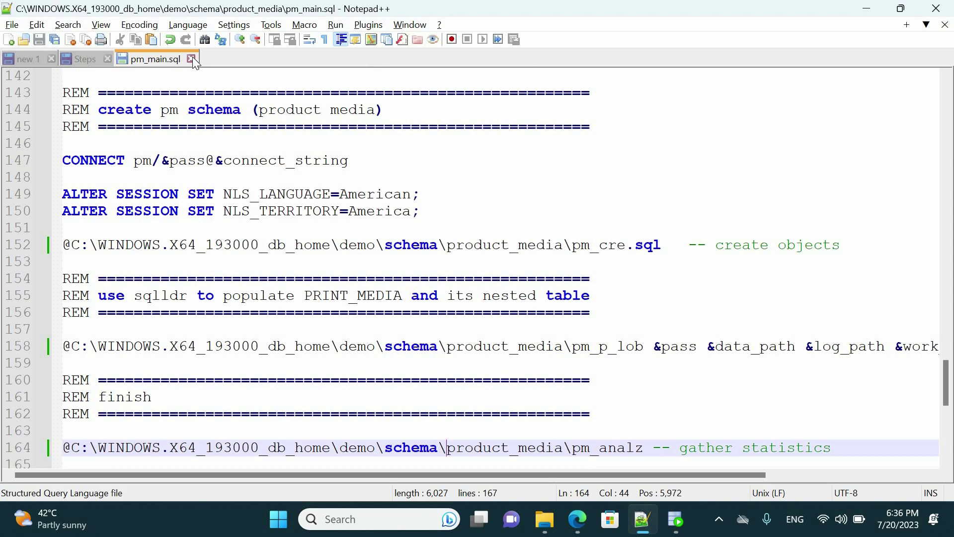
Step: Close pm_main.sql and return to the product_media folder in File Explorer
click(191, 59)
key(alt+Tab)
click(16, 83)
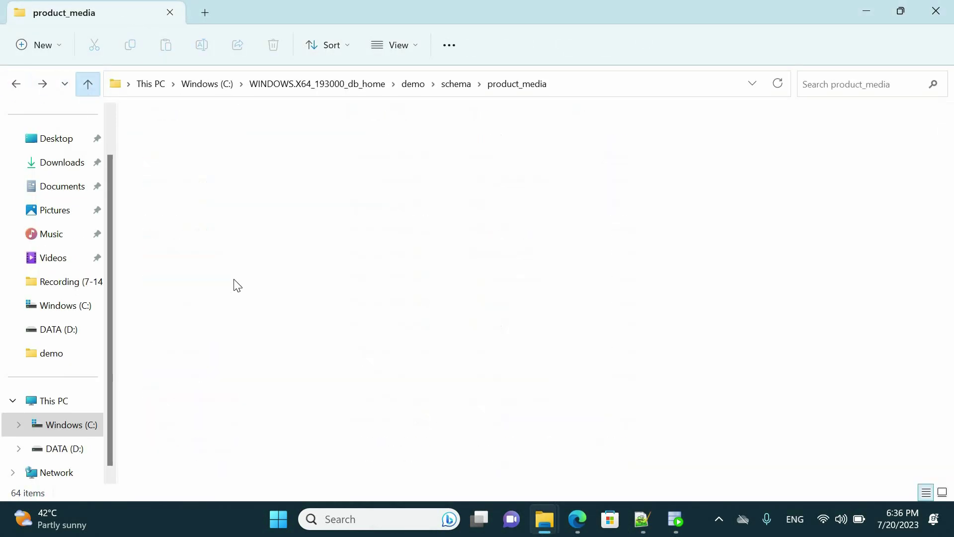
Step: In sales_history, search for 'main' and open sh_main.sql in Notepad++
double_click(189, 283)
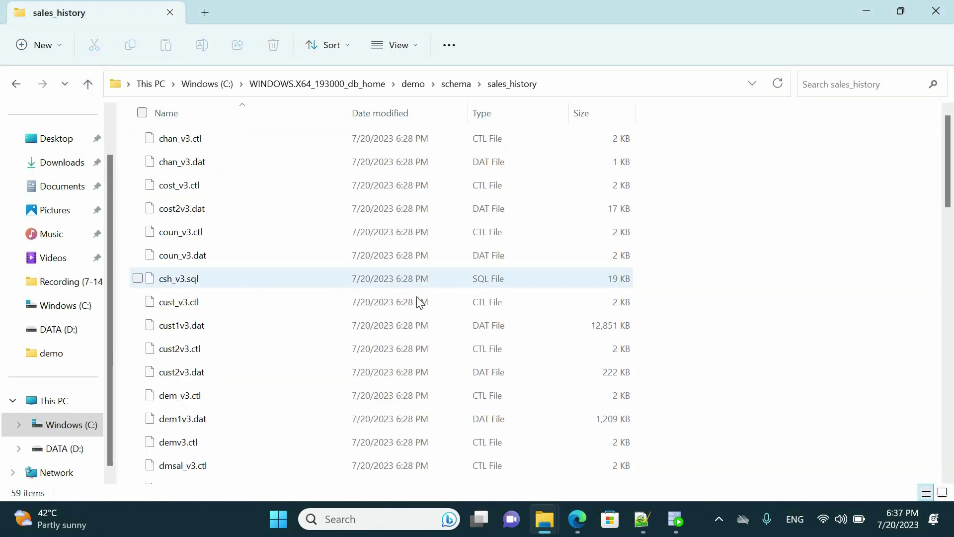
scroll(417, 304, down, 4)
scroll(417, 304, up, 4)
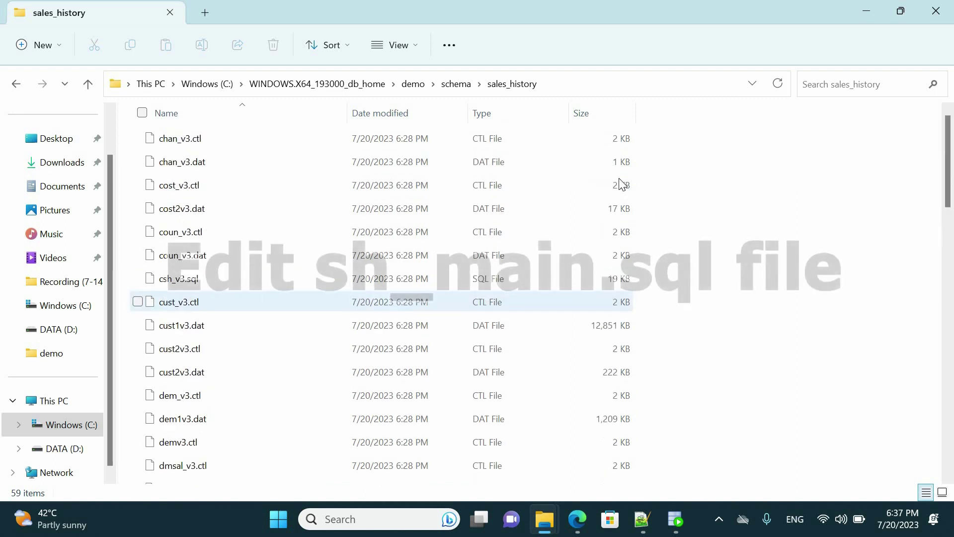
click(878, 81)
text(main)
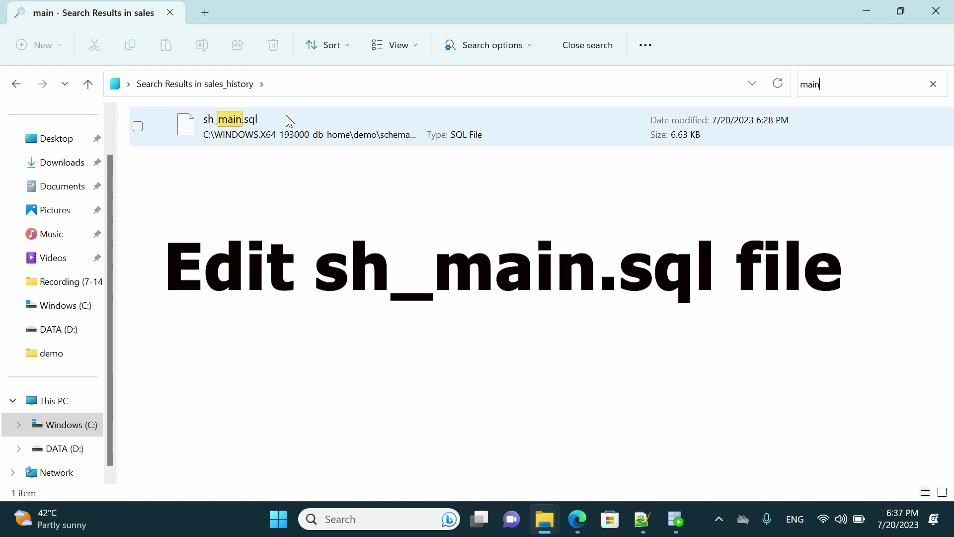
right_click(287, 119)
click(352, 339)
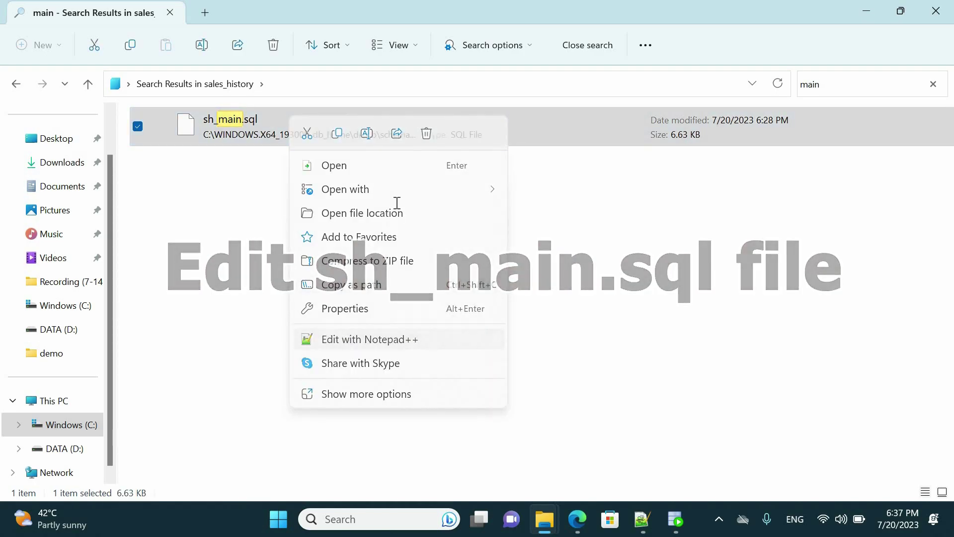
scroll(948, 264, down, 6)
Step: Replace sh_main.sql's three __SUB__CWD__ placeholders with the demo schema path
scroll(762, 311, down, 20)
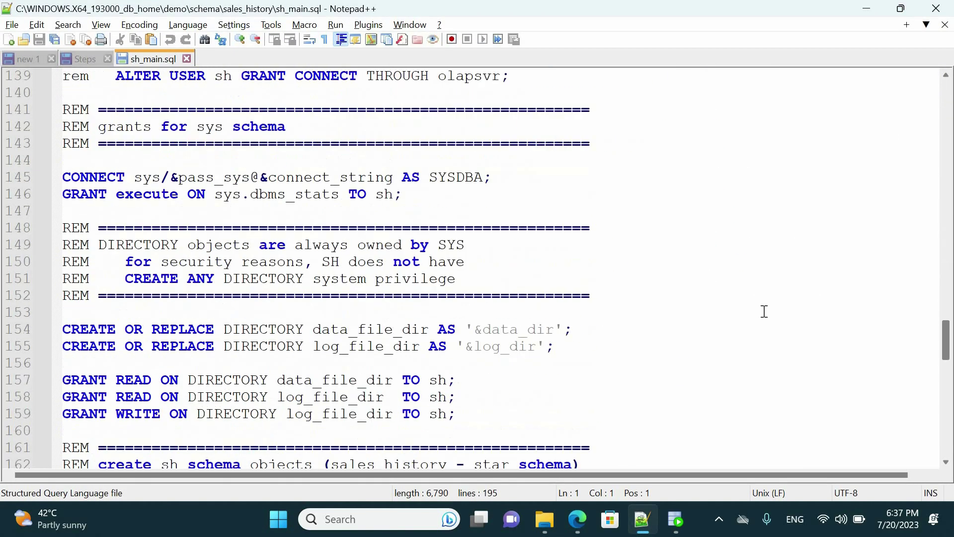
click(320, 346)
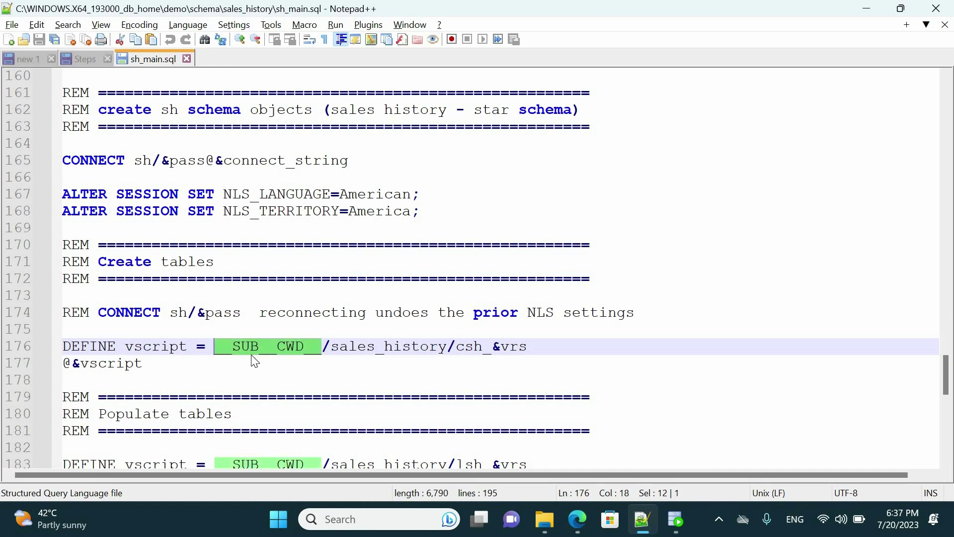
key(ctrl+f)
click(366, 93)
click(694, 160)
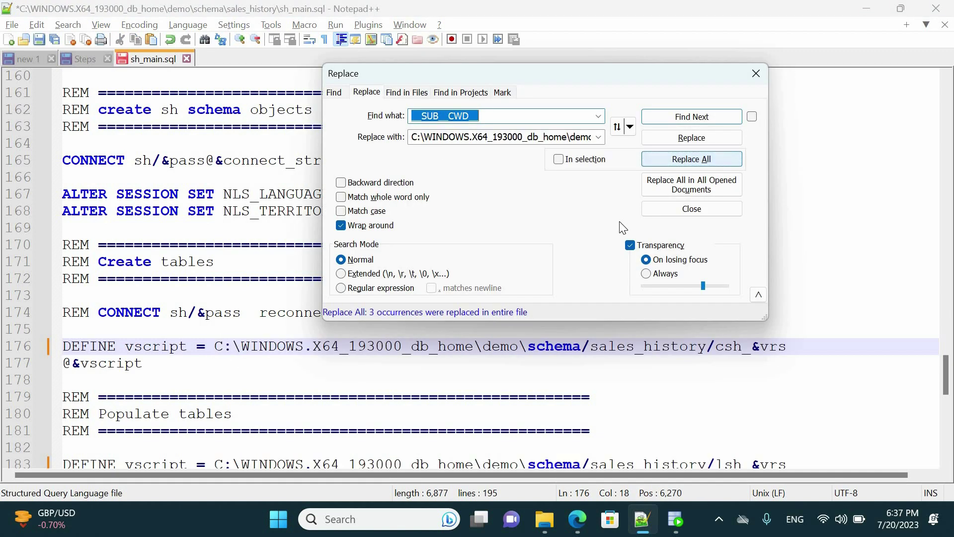
click(757, 74)
scroll(587, 195, down, 5)
scroll(587, 195, up, 2)
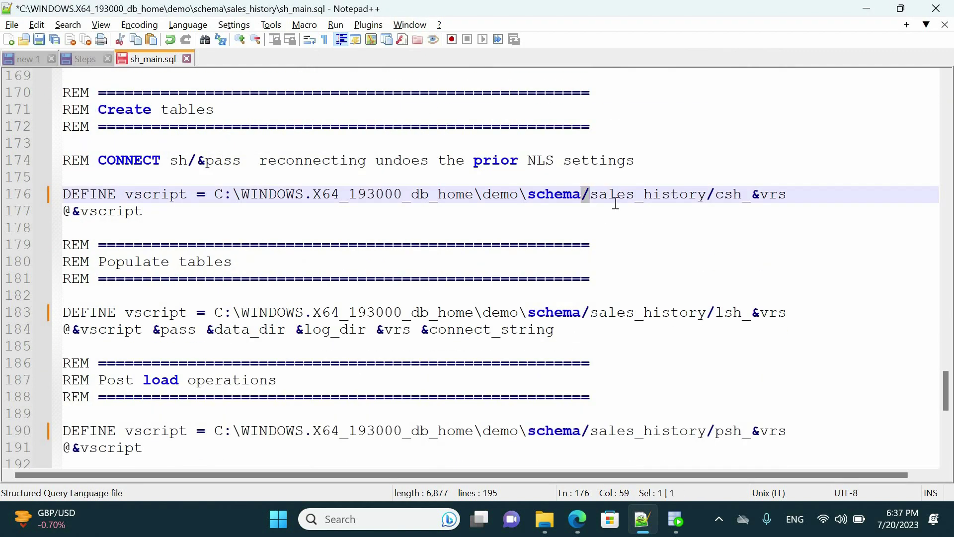
scroll(709, 194, down, 2)
Step: Convert the slashes on lines 183 and 190 to backslashes, inserting '\demo\', then close sh_main.sql
key(Down)
key(Down)
key(Down)
key(Down)
key(Down)
key(Down)
key(Down)
key(ctrl+Left)
key(ctrl+Left)
key(BackSpace)
text(\)
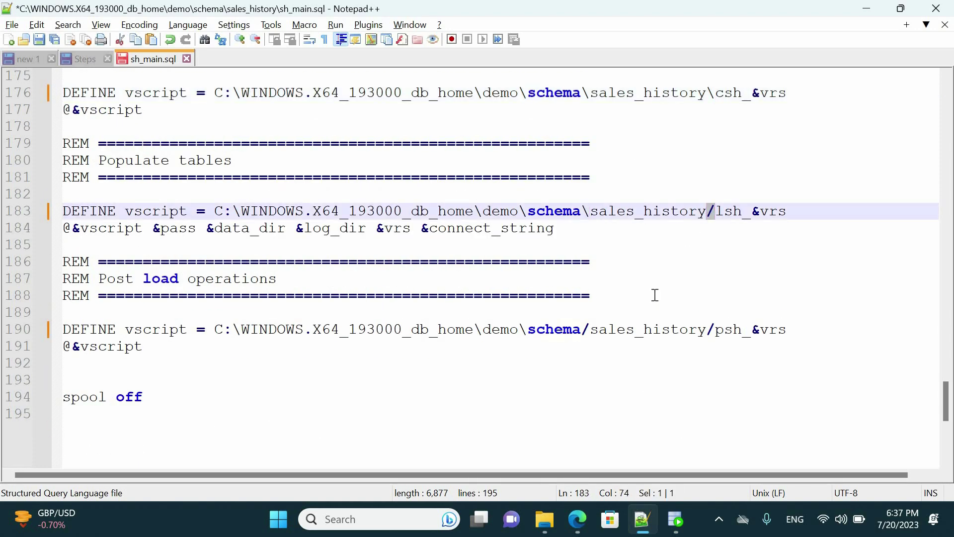
click(584, 331)
key(BackSpace)
text(\demo\)
scroll(656, 347, down, 3)
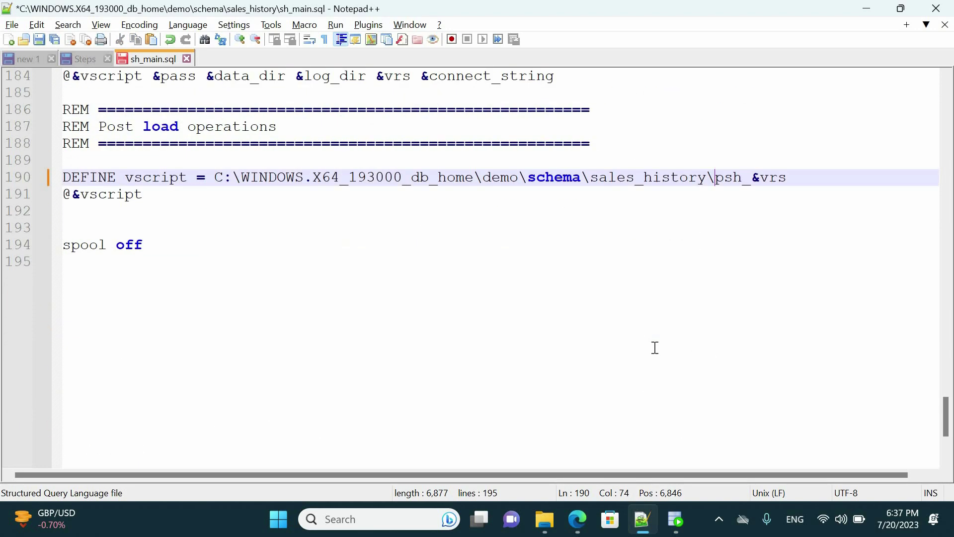
scroll(654, 347, up, 9)
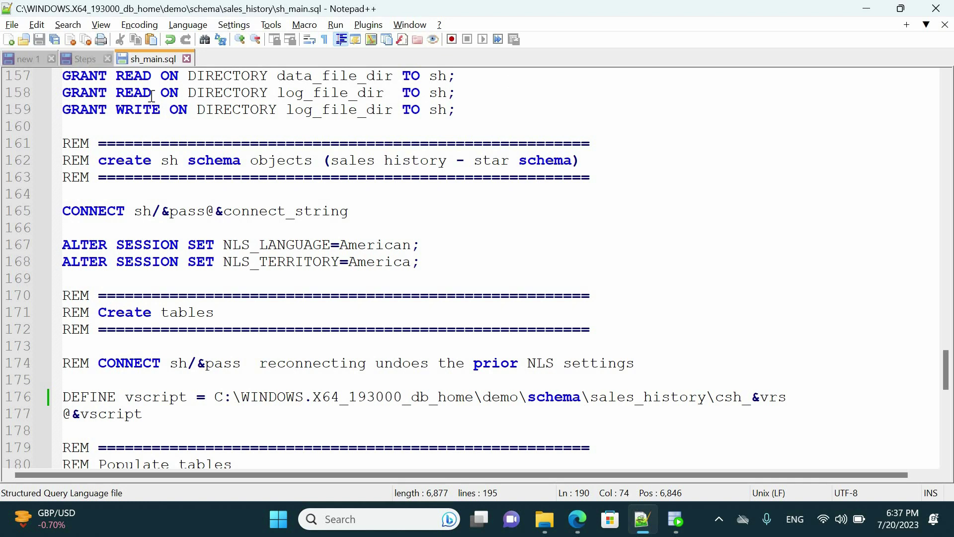
click(187, 58)
key(alt+Tab)
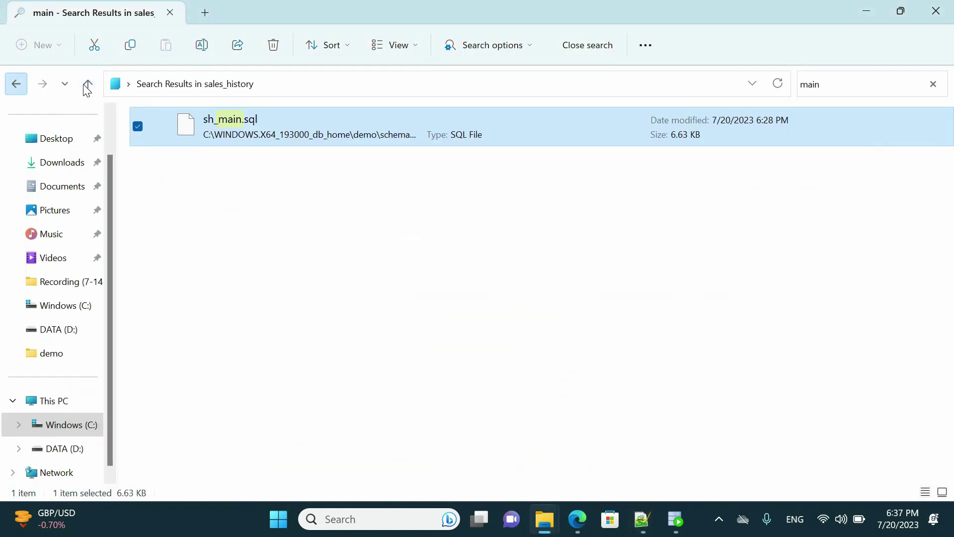
Step: Leave the sales_history search, open the shipping folder, and edit qs_main.sql in Notepad++
click(88, 85)
key(alt+Up)
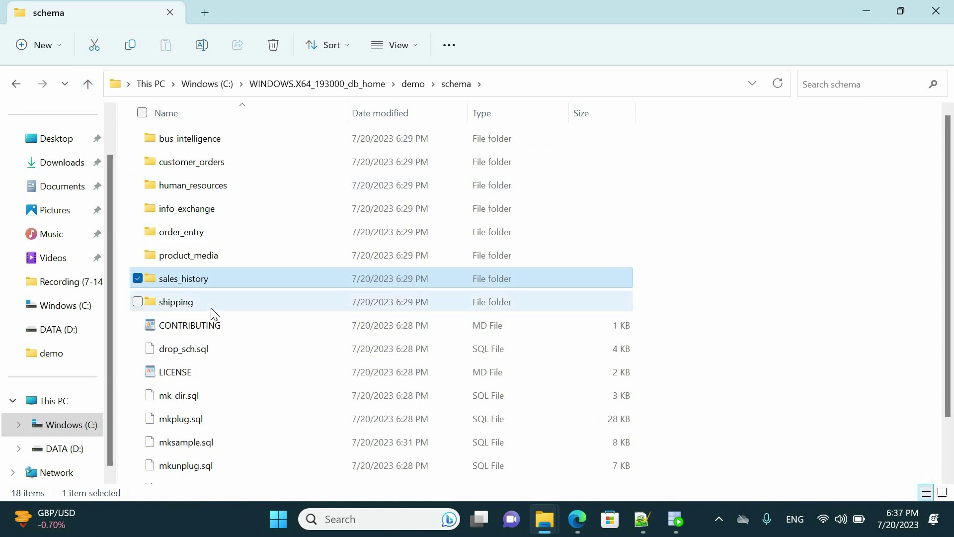
double_click(211, 304)
right_click(240, 277)
click(286, 386)
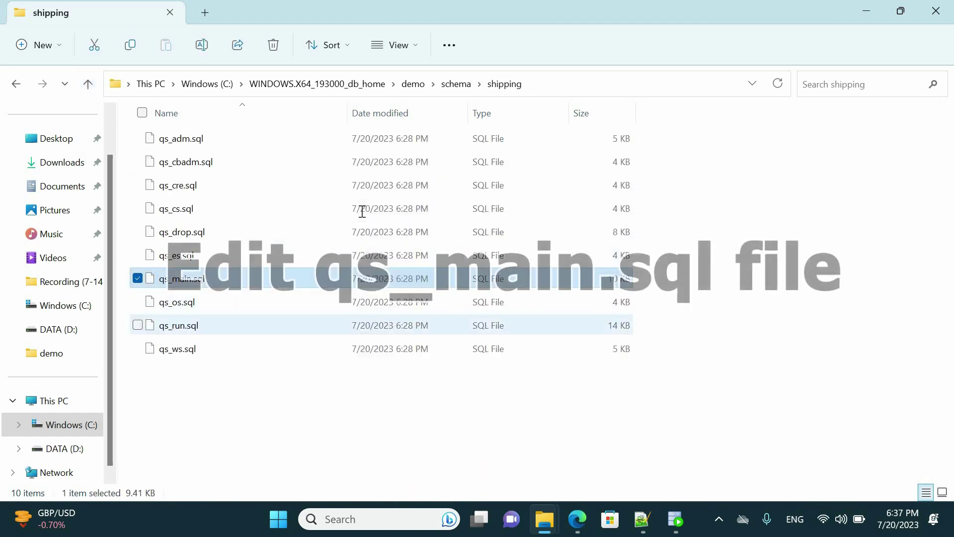
Step: Replace the __SUB__CWD__ placeholder in qs_main.sql with the C:\WINDOWS.X64_193000_db_home\demo\schema\shipping path
scroll(922, 238, down, 20)
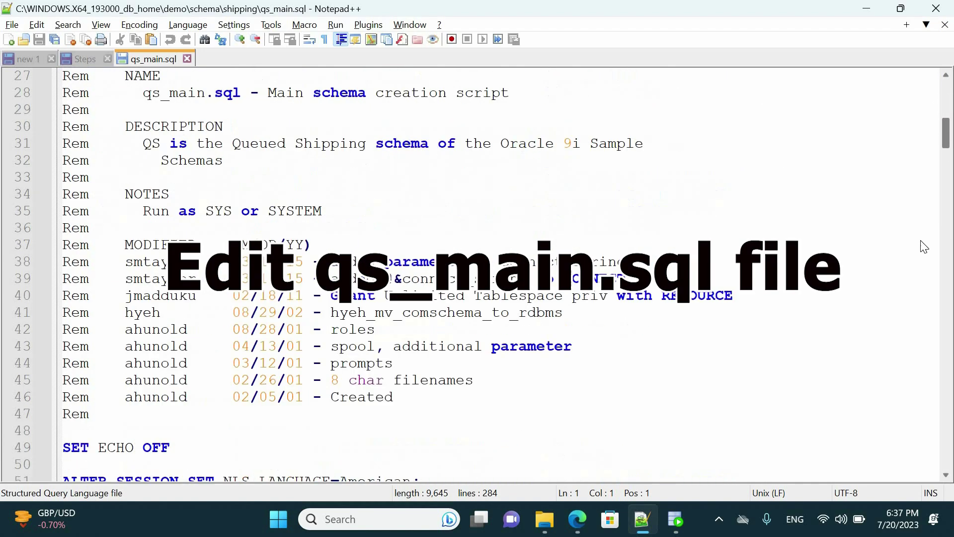
scroll(929, 324, down, 20)
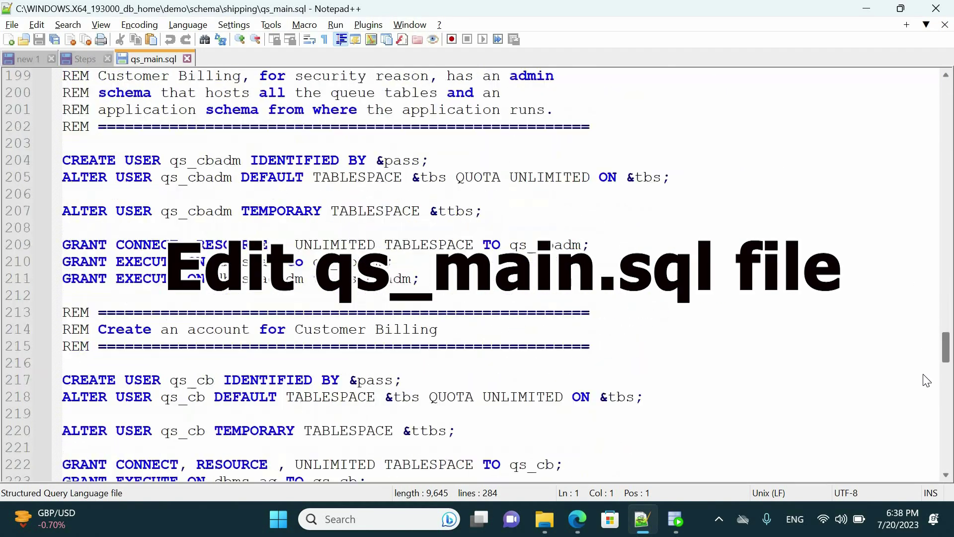
scroll(929, 406, down, 9)
drag(178, 245, 70, 245)
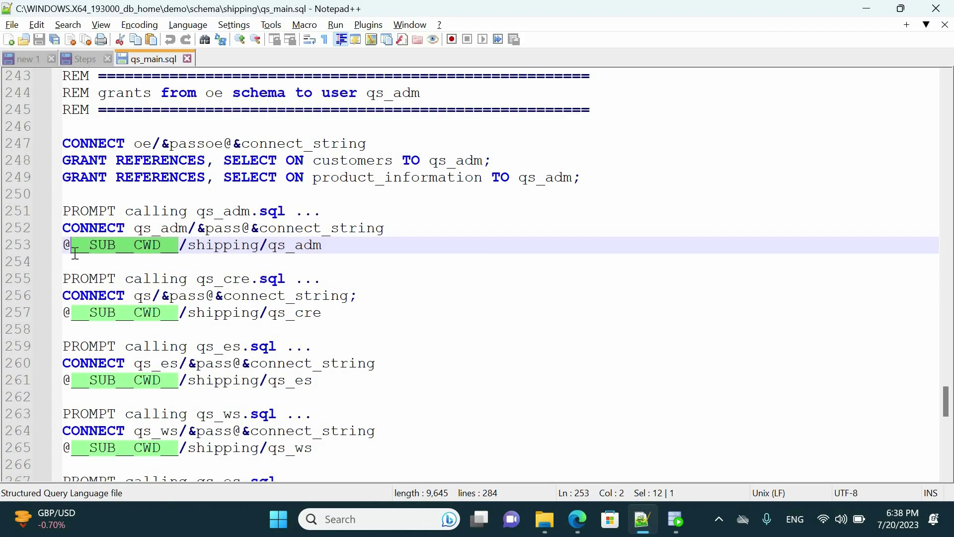
right_click(107, 245)
click(142, 162)
scroll(677, 264, up, 12)
key(ctrl+Home)
double_click(241, 160)
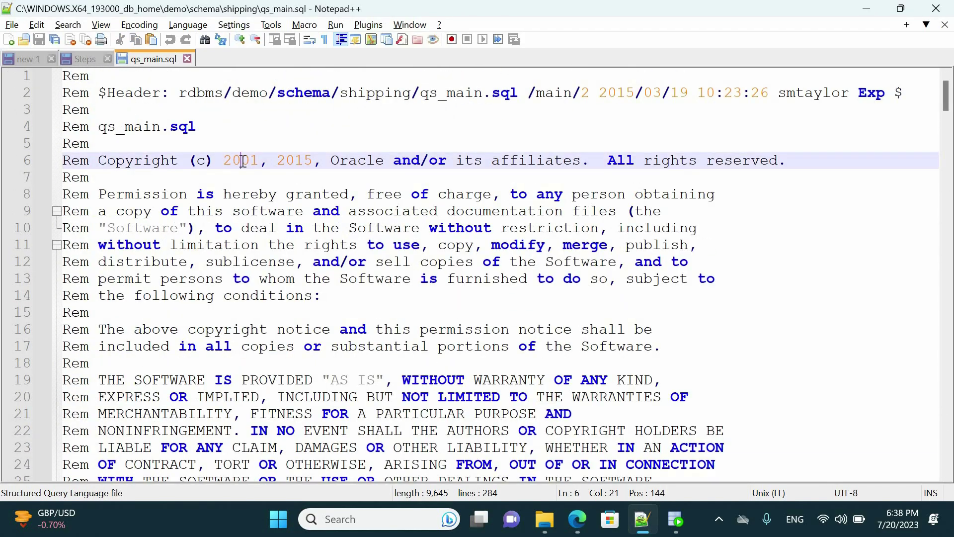
key(ctrl+f)
click(385, 92)
click(756, 73)
scroll(919, 383, down, 20)
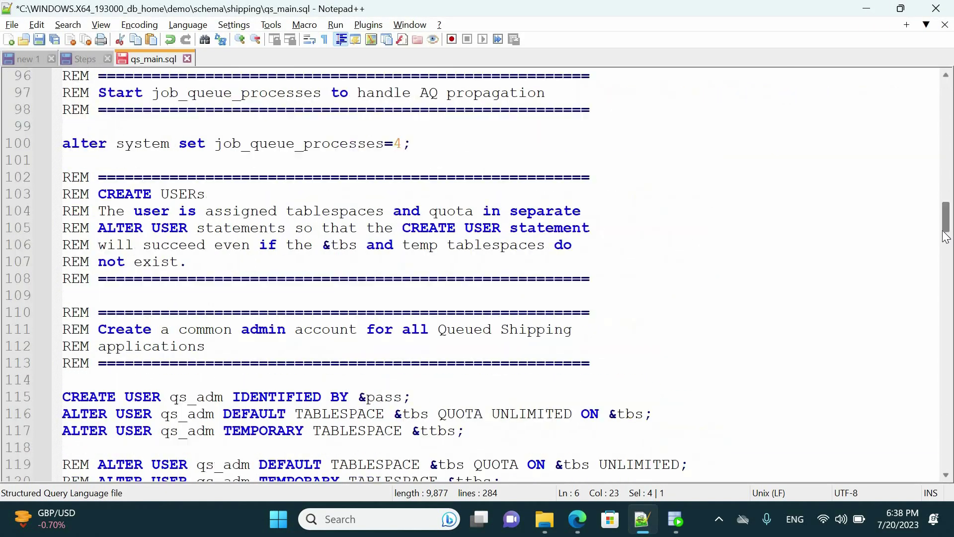
Step: Turn the forward slashes in the script paths on lines 253-265 into backslashes
click(448, 211)
click(527, 211)
key(BackSpace)
text(\)
click(447, 278)
key(BackSpace)
text(\)
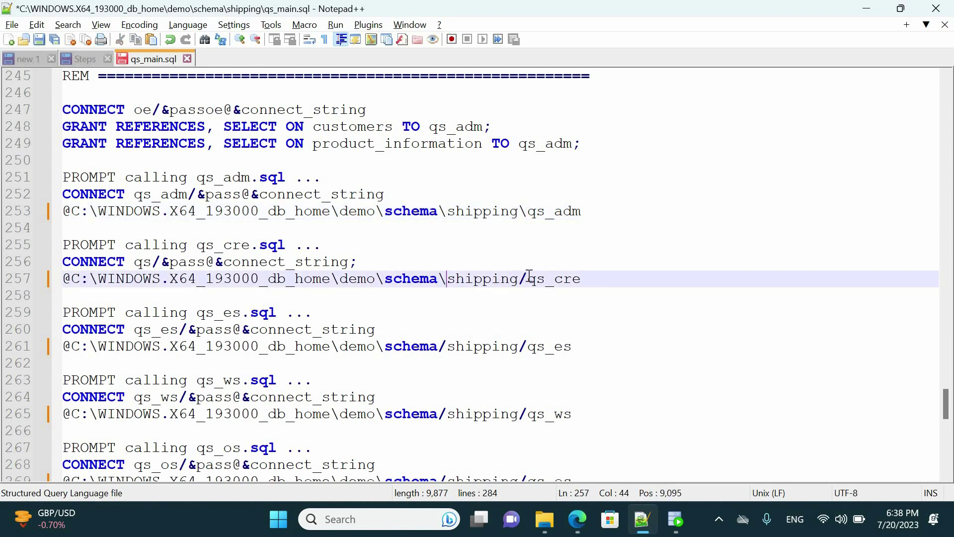
double_click(442, 346)
text(\)
double_click(521, 345)
text(\)
double_click(442, 414)
Step: Convert the remaining slashes on lines 269-281 to backslashes and save qs_main.sql
text(\)
double_click(522, 414)
text(\demo)
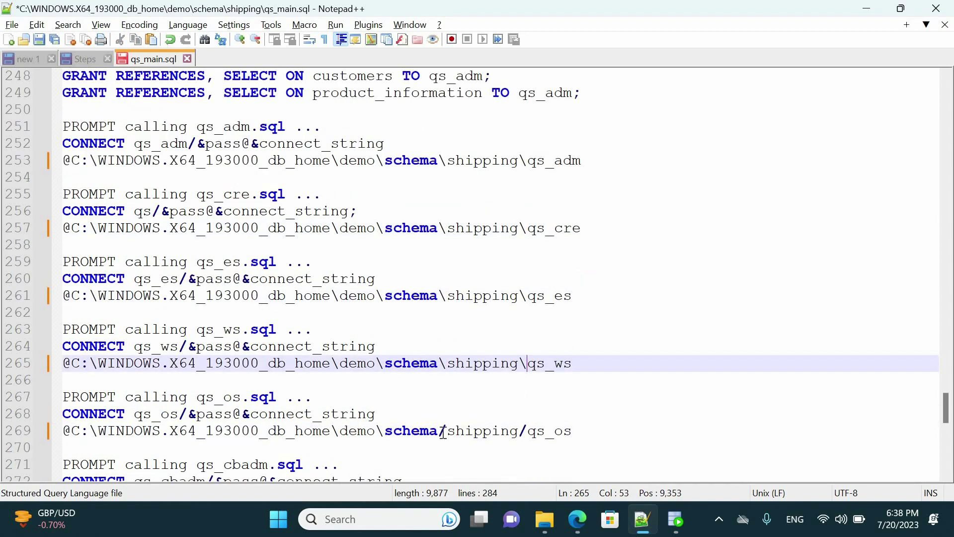
text(\)
scroll(497, 388, down, 3)
double_click(442, 343)
text(\)
double_click(522, 343)
text(\)
scroll(472, 338, down, 2)
double_click(442, 313)
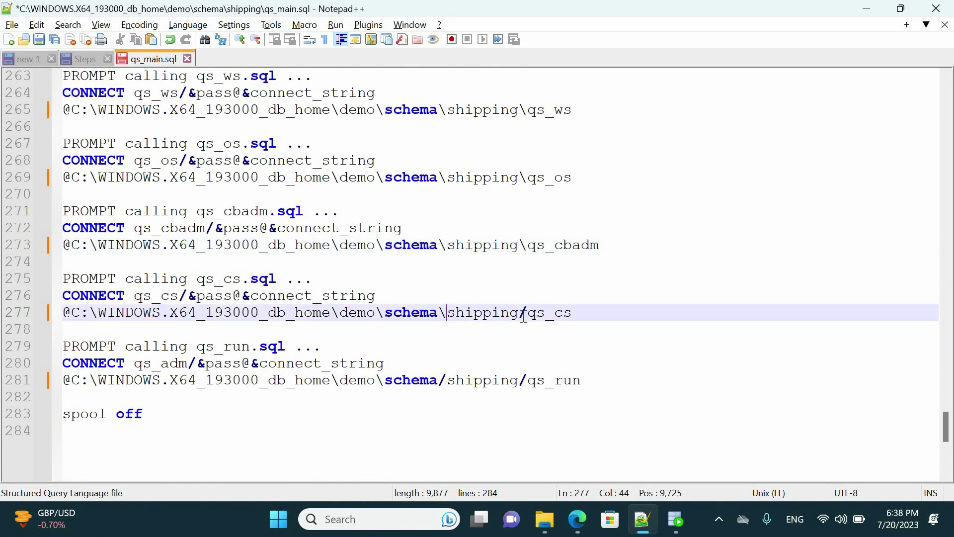
text(\)
double_click(522, 380)
text(\)
scroll(522, 383, down, 1)
key(ctrl+s)
scroll(413, 304, up, 11)
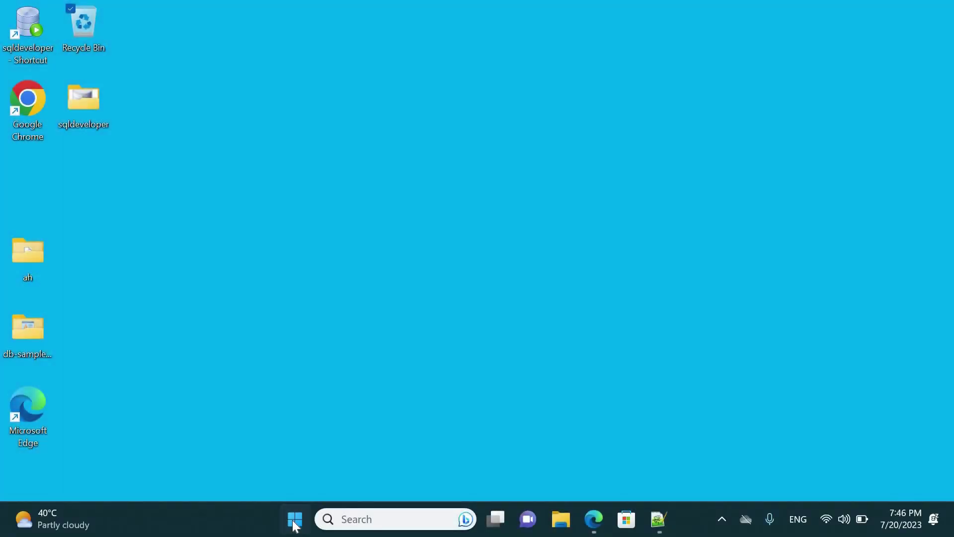
Step: Search the Start menu for 'sq' and launch the SQL Plus app
click(295, 519)
text(sqlp)
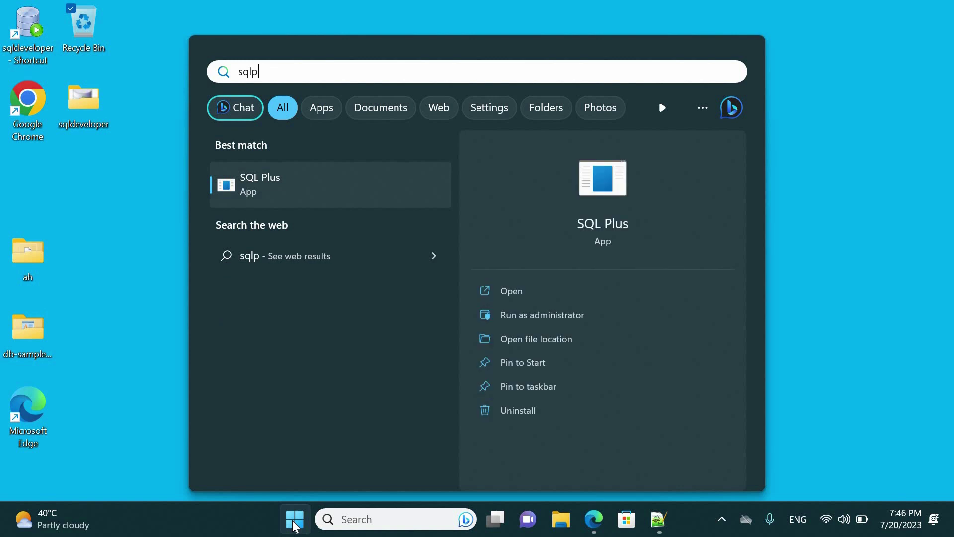
click(277, 198)
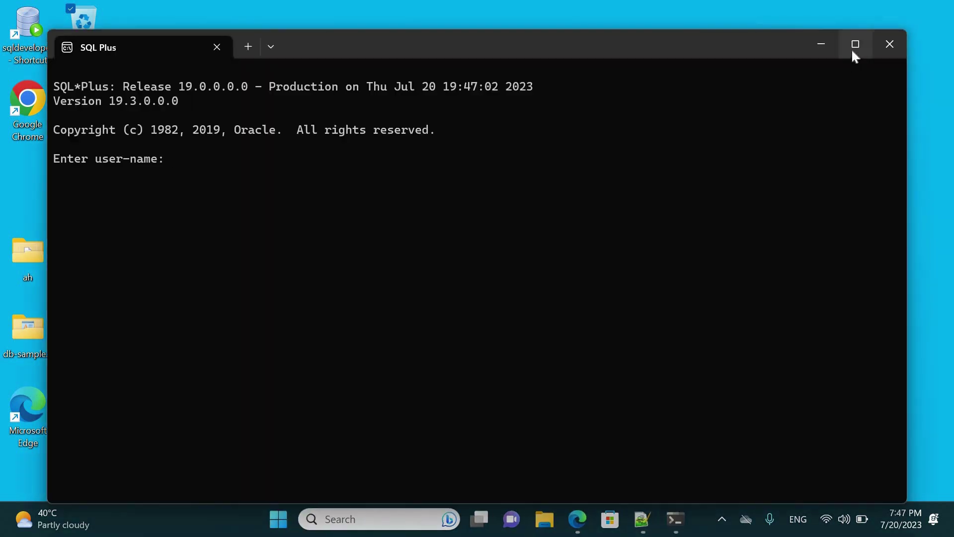
Step: Maximize SQL Plus and log in using the SYSDBA login line copied from line 57 of the notes
click(852, 51)
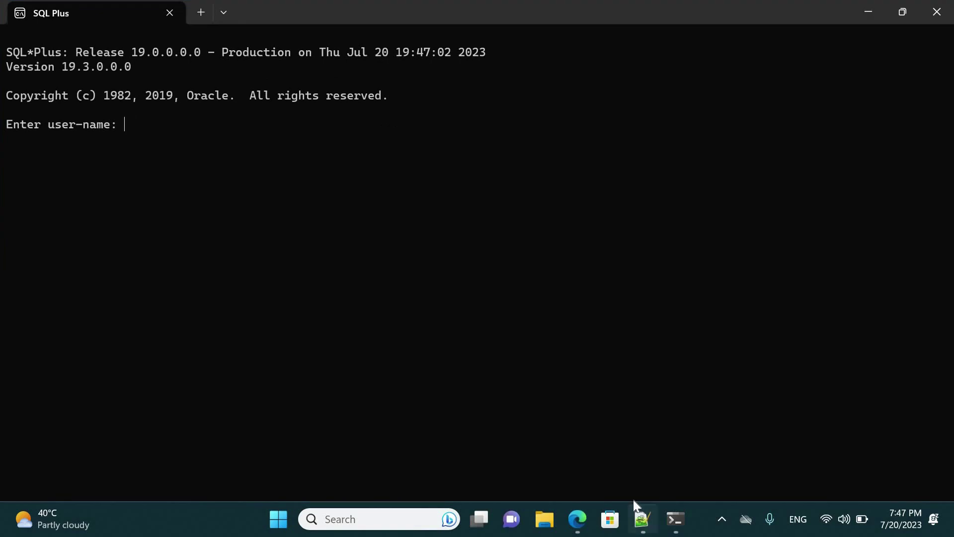
click(641, 518)
drag(261, 212, 82, 218)
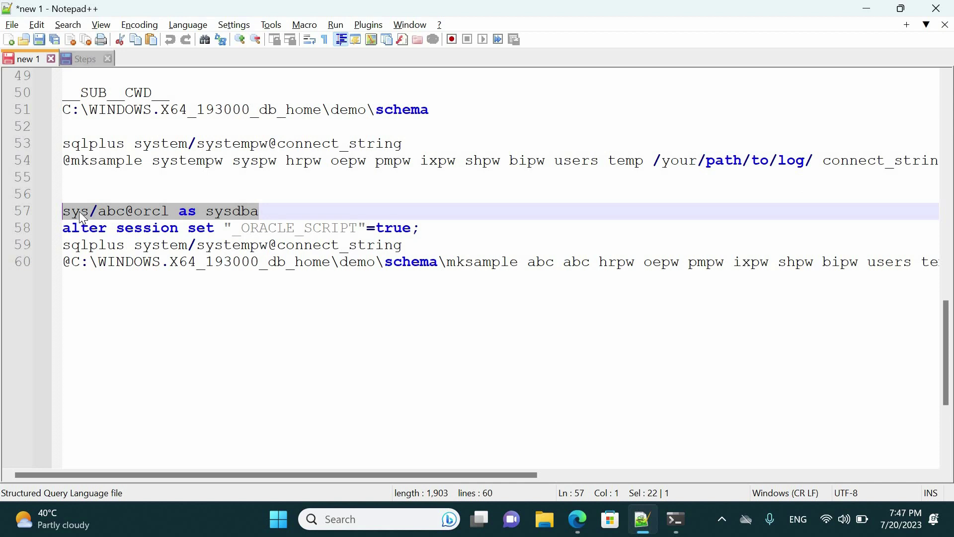
right_click(113, 158)
click(113, 160)
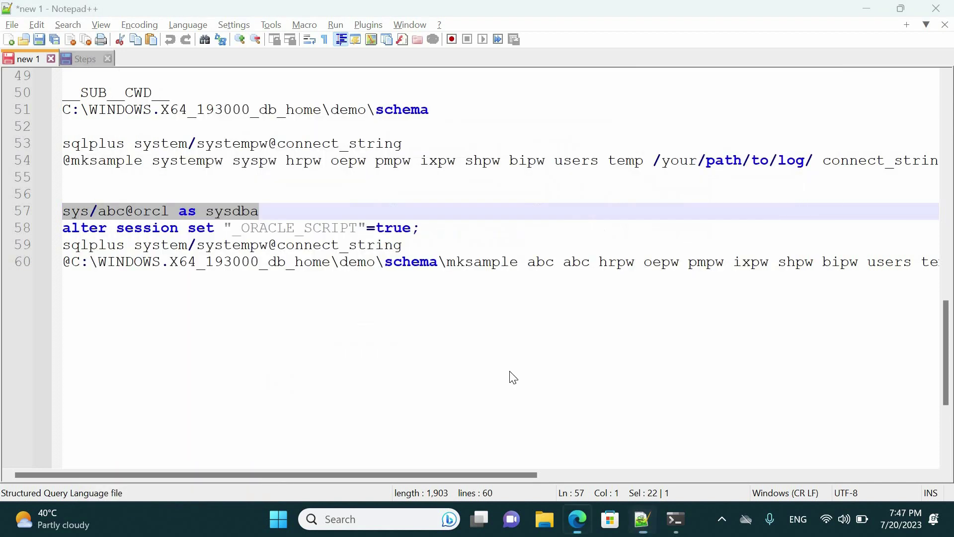
key(alt+Tab)
click(869, 9)
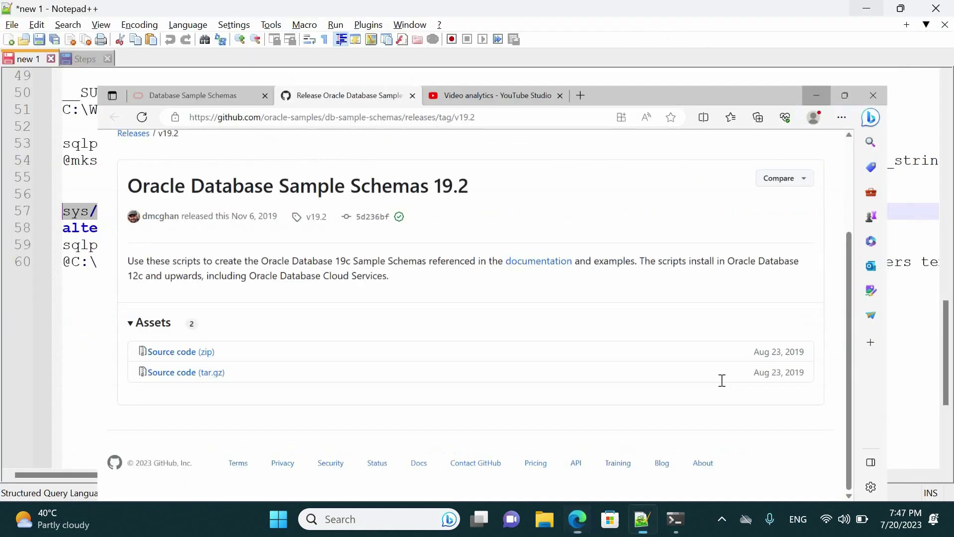
click(682, 511)
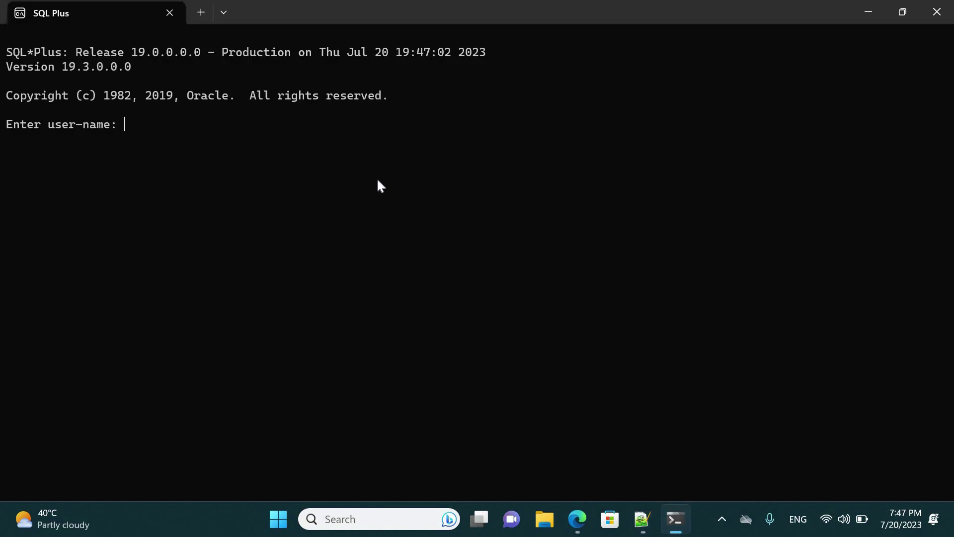
key(ctrl+v)
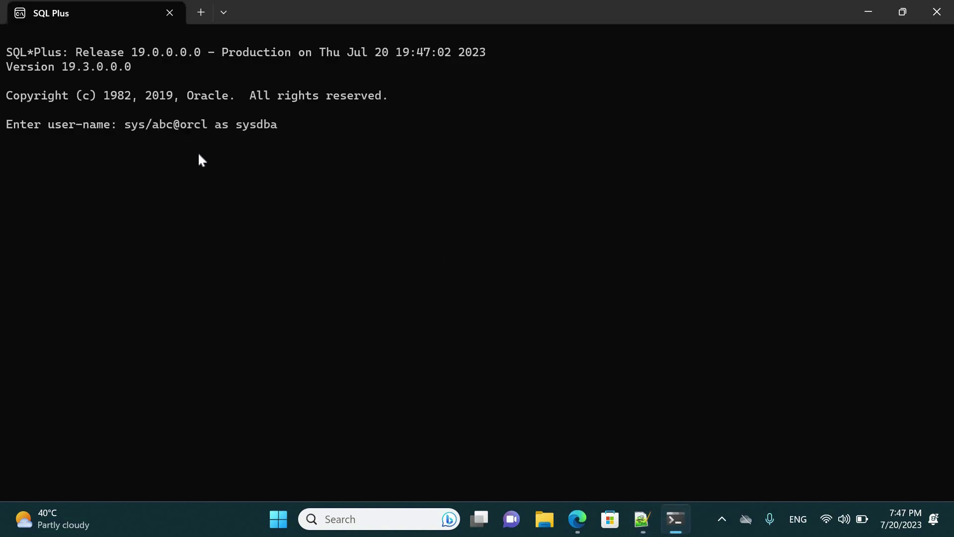
key(Return)
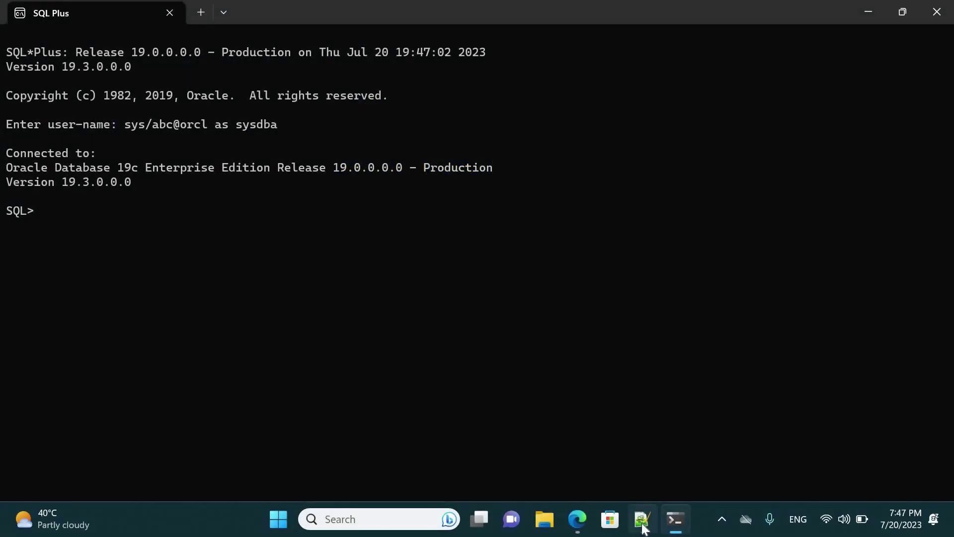
key(alt+Tab)
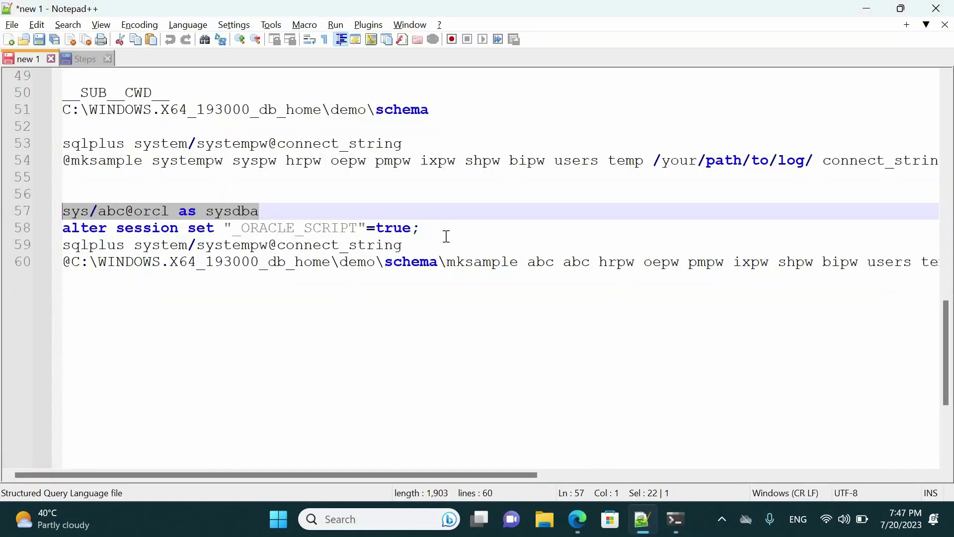
Step: Copy the ALTER SESSION SET "_ORACLE_SCRIPT"=true line from the notes and run it in SQL Plus
click(457, 227)
drag(420, 228, 63, 229)
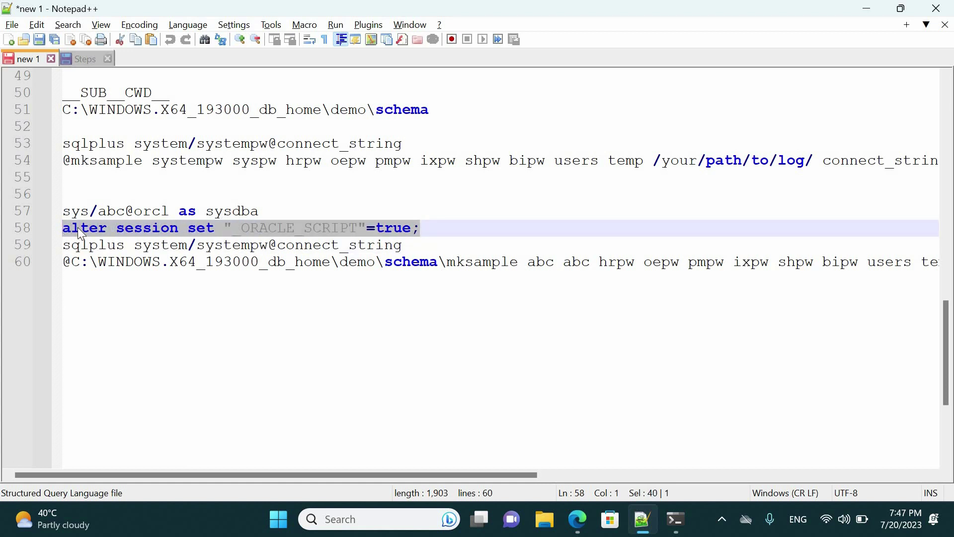
right_click(82, 230)
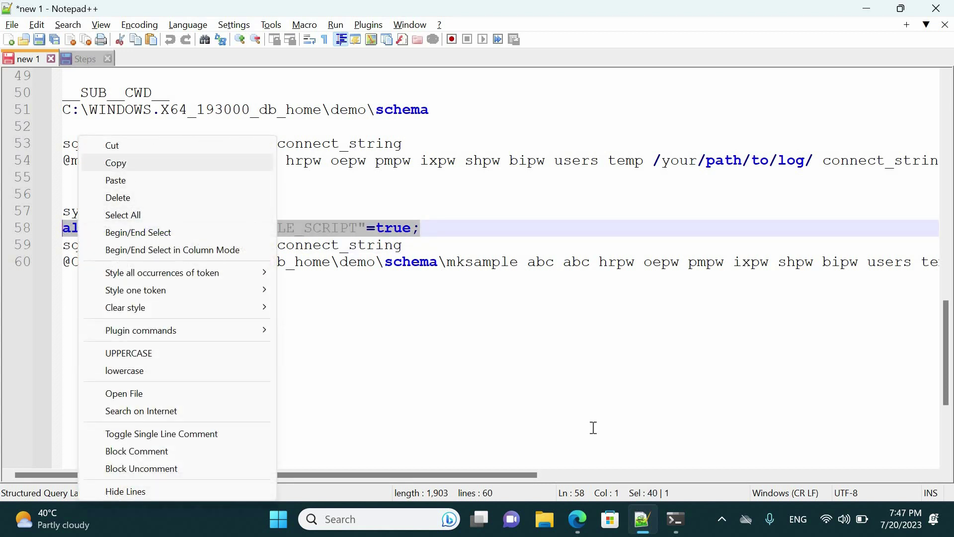
click(683, 520)
click(683, 520)
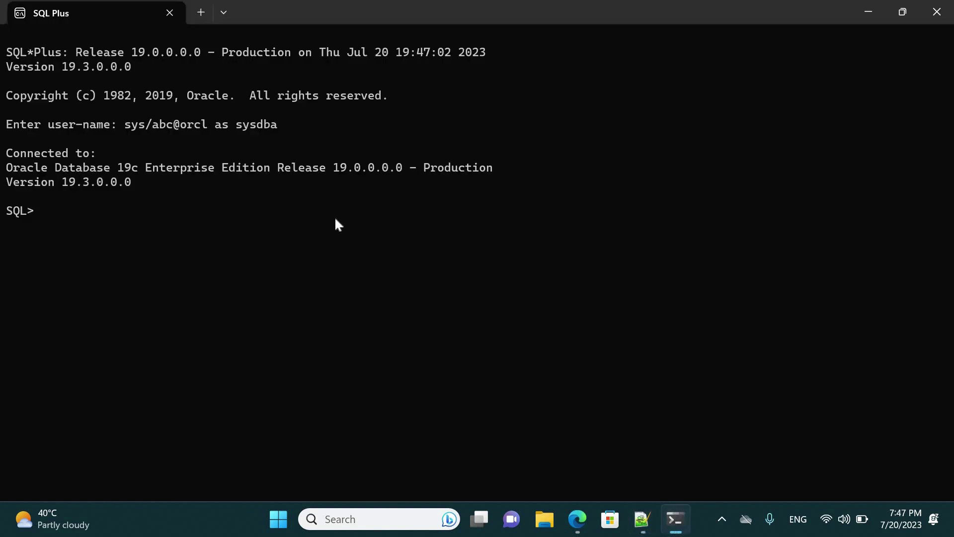
key(ctrl+v)
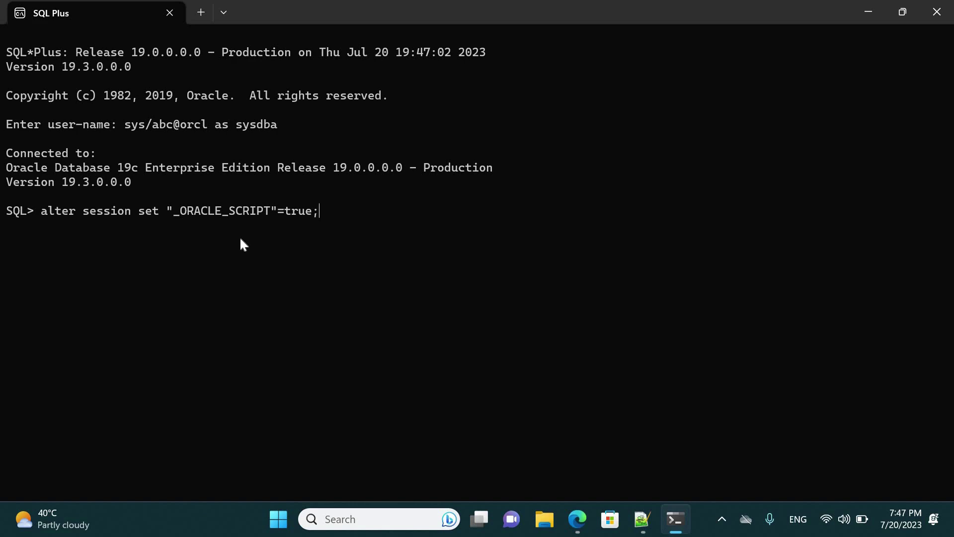
key(Return)
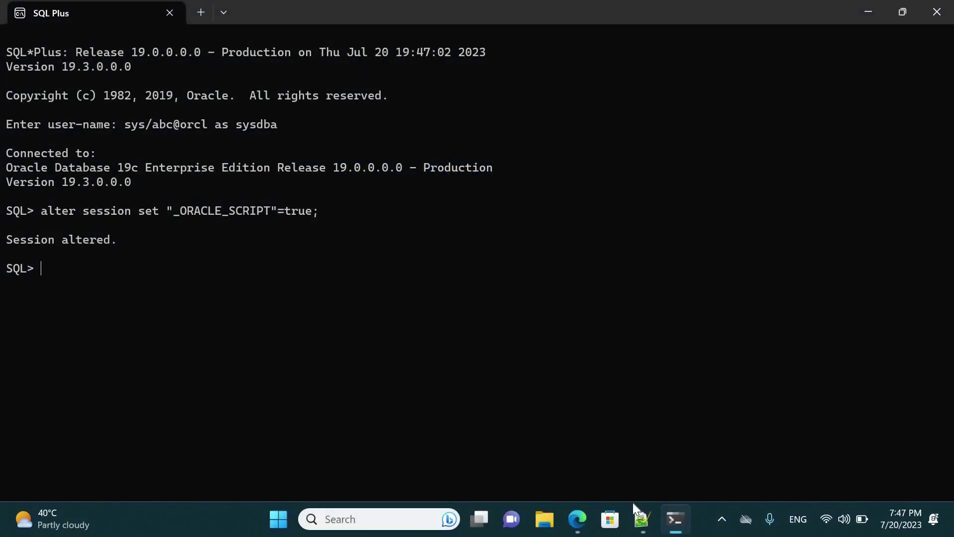
click(642, 519)
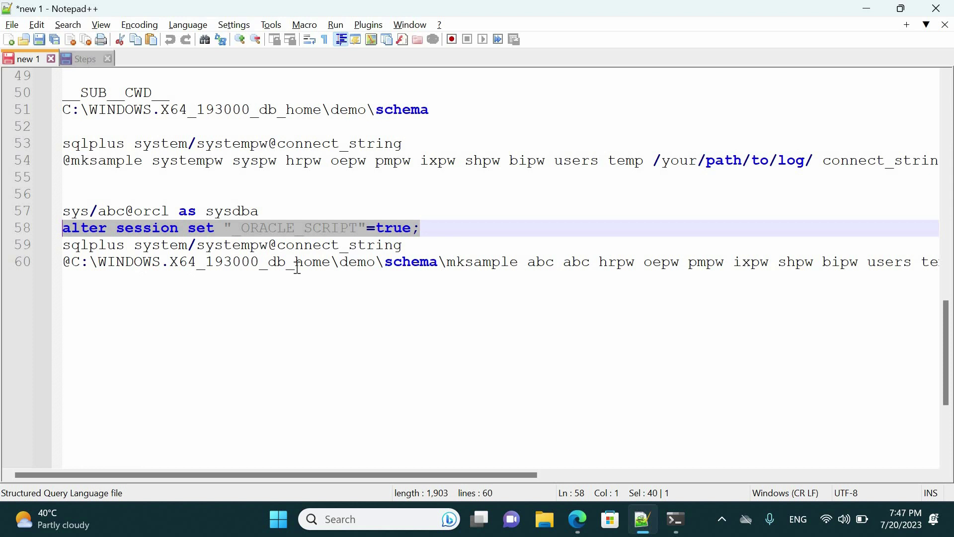
Step: Copy the full mksample command from line 60 of the notes and switch back to SQL Plus
drag(518, 262, 62, 262)
drag(455, 473, 665, 480)
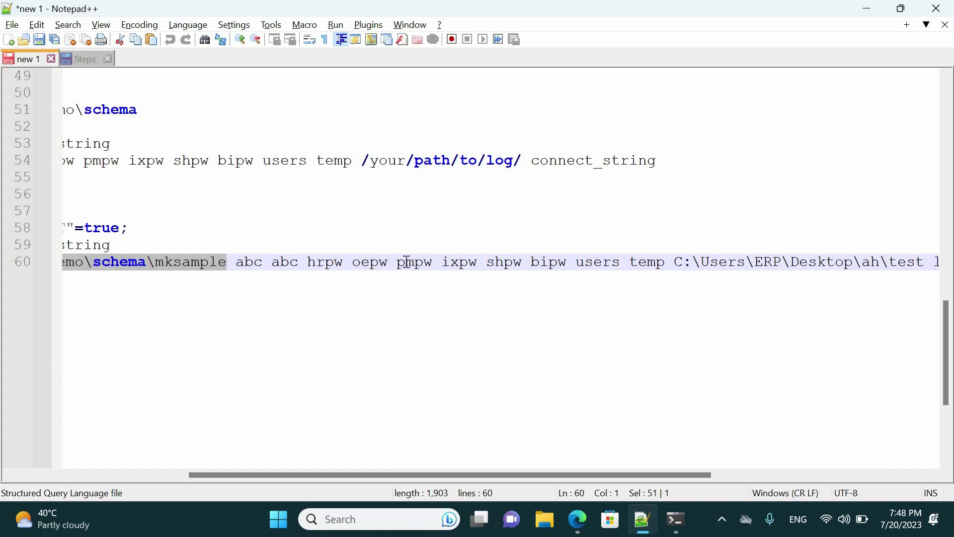
drag(543, 475, 627, 475)
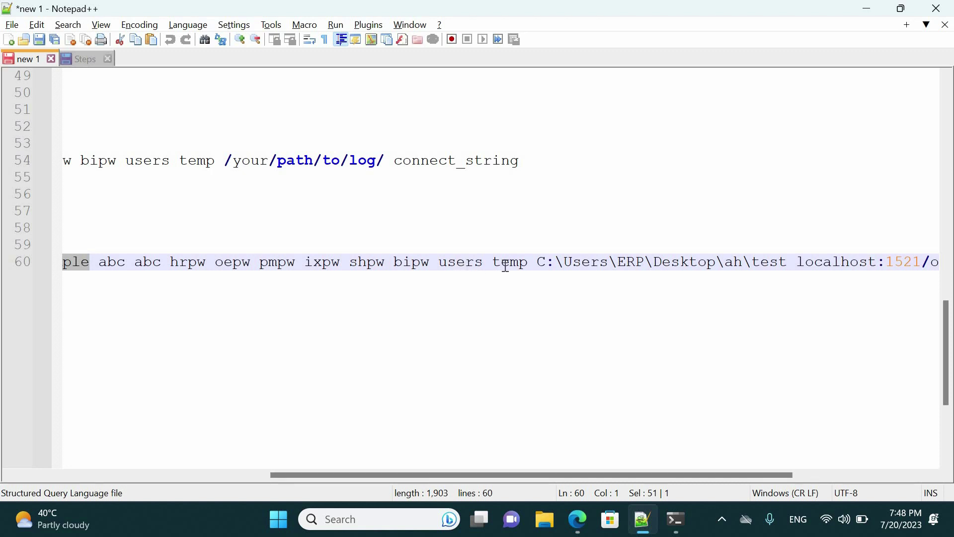
drag(558, 472, 665, 472)
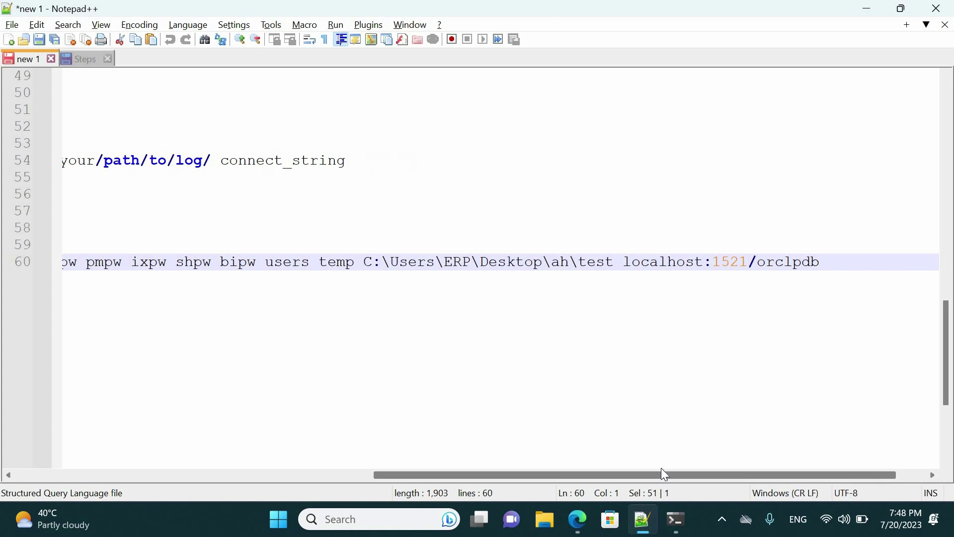
click(820, 261)
key(shift+Left)
key(shift+Left)
key(shift+Left)
key(shift+Left)
key(shift+Left)
key(shift+Left)
key(shift+Left)
key(shift+Left)
key(shift+Left)
key(shift+Left)
key(shift+Left)
key(shift+Left)
key(shift+Left)
key(shift+Left)
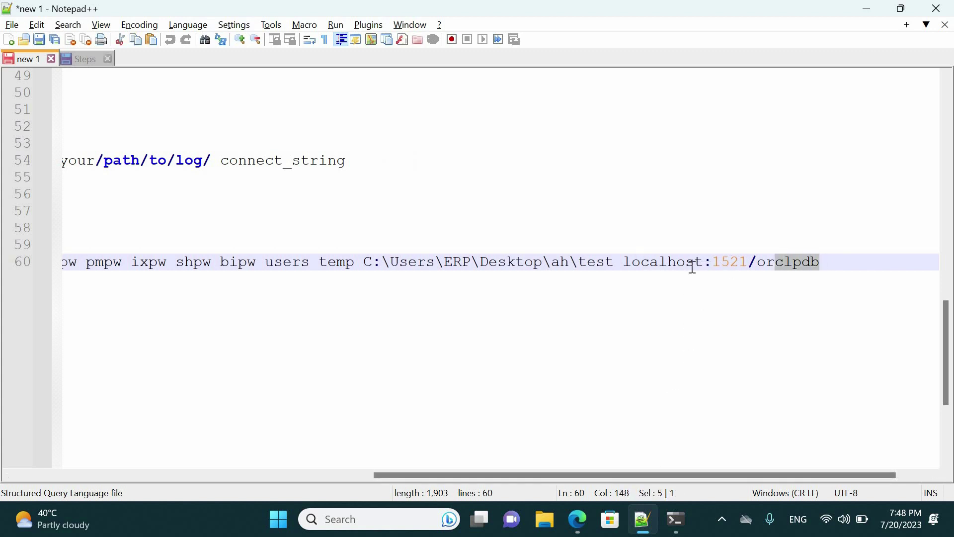
drag(658, 476, 199, 475)
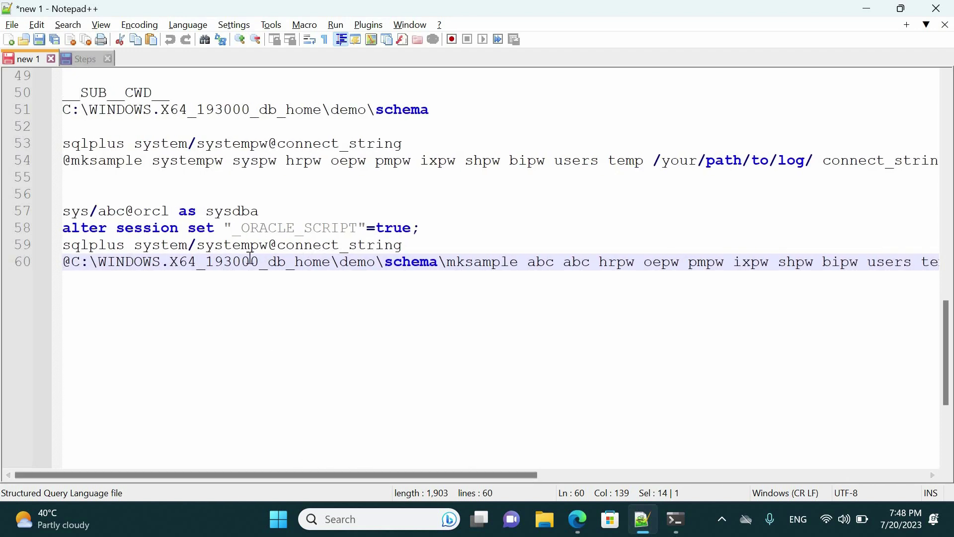
triple_click(248, 261)
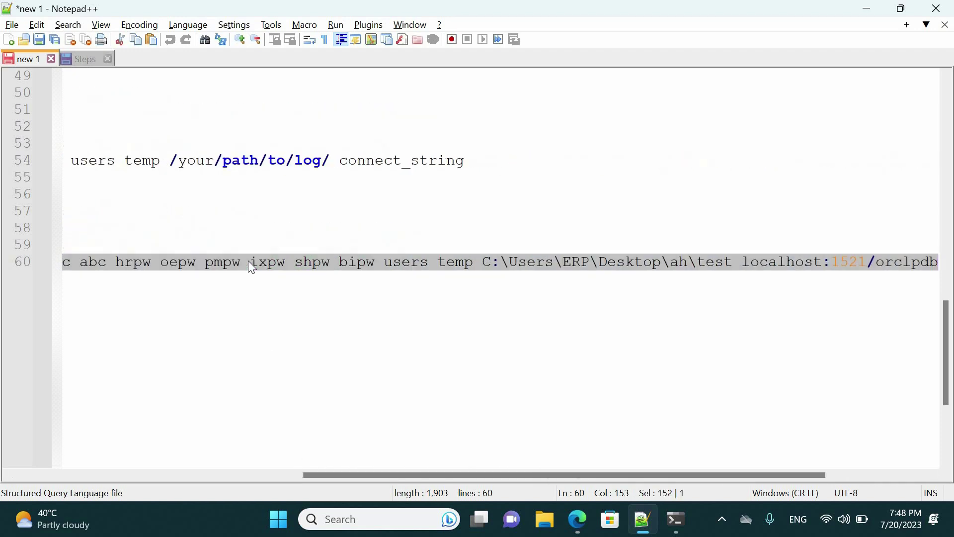
right_click(249, 261)
click(286, 162)
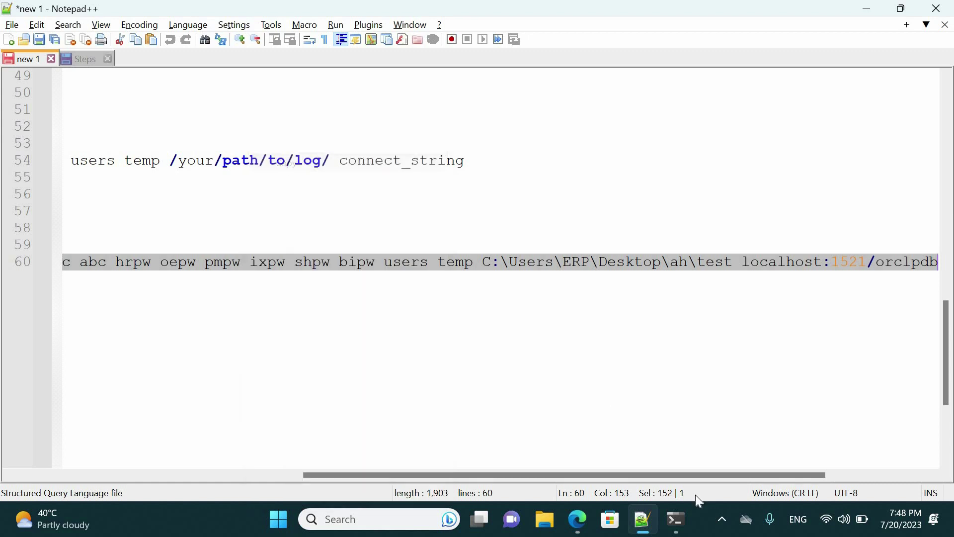
click(676, 519)
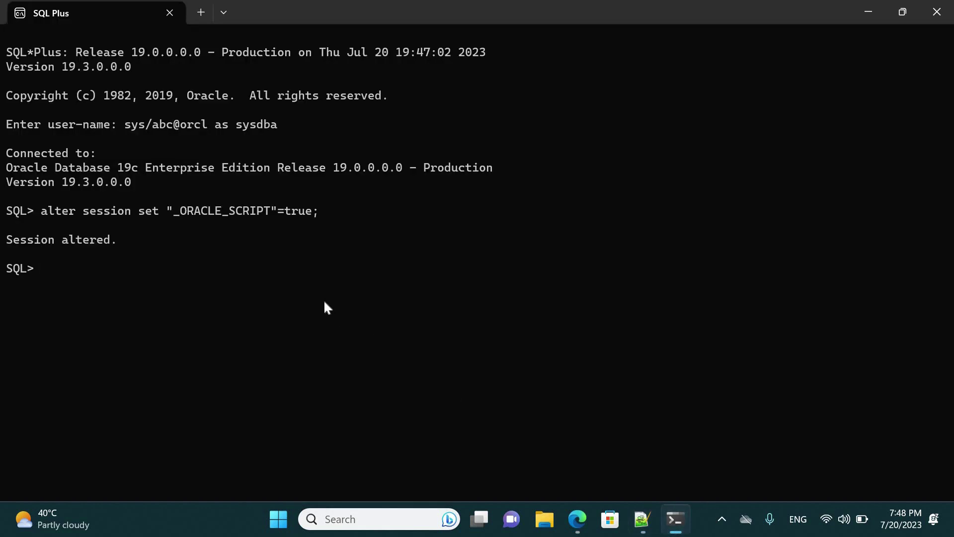
Step: Run the pasted mksample command against localhost:1521/orclpdb, then show the desktop and move the SQL Developer shortcut
key(ctrl+v)
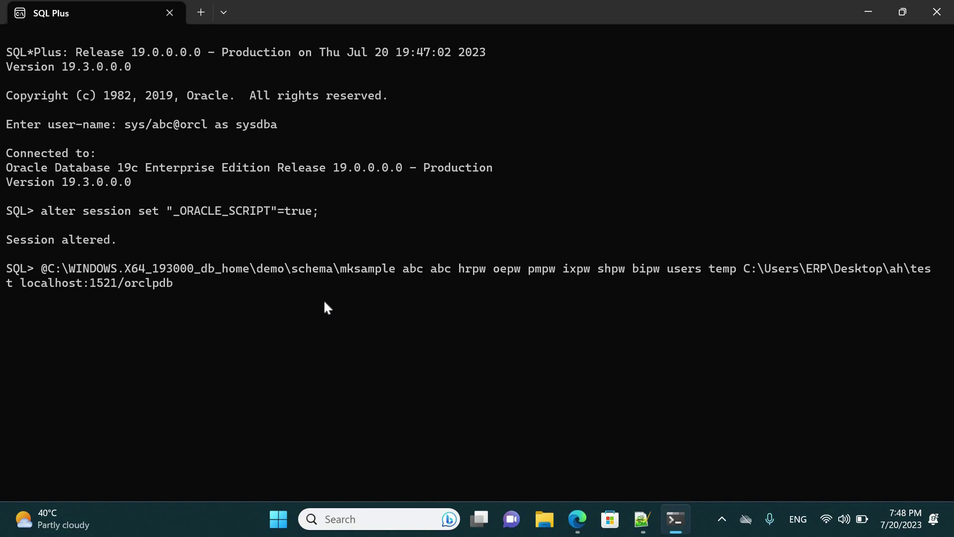
key(Return)
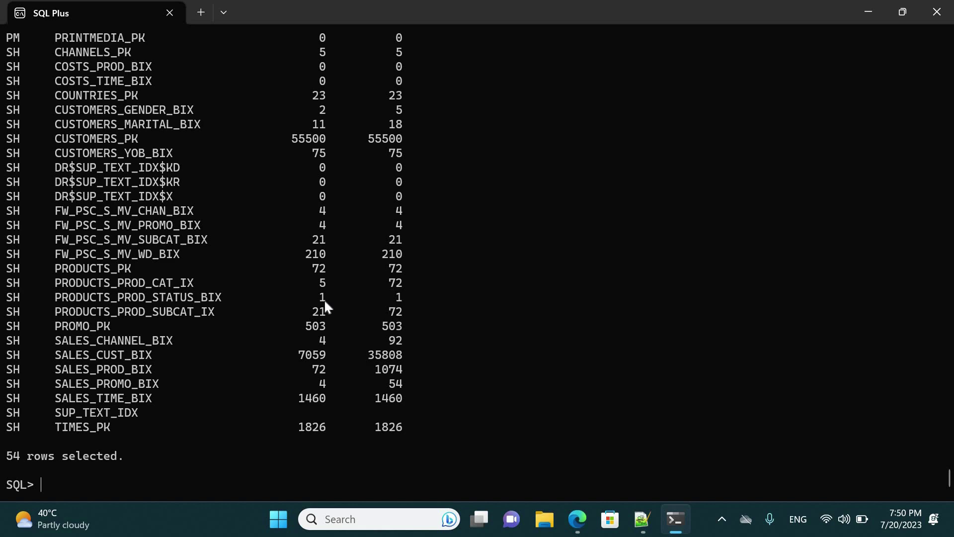
key(super+d)
drag(27, 25, 318, 184)
drag(412, 162, 429, 205)
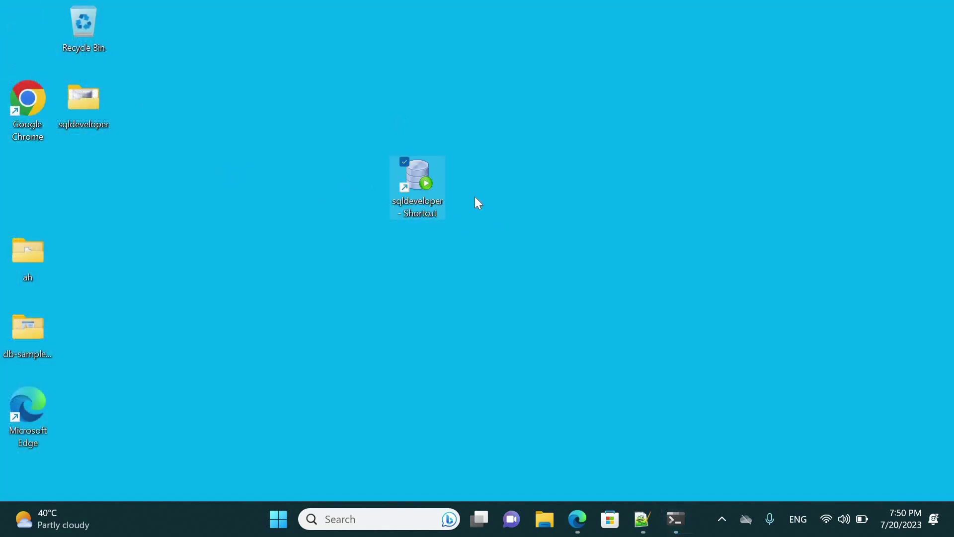
Step: Launch Oracle SQL Developer from the selected sqldeveloper desktop shortcut
key(Return)
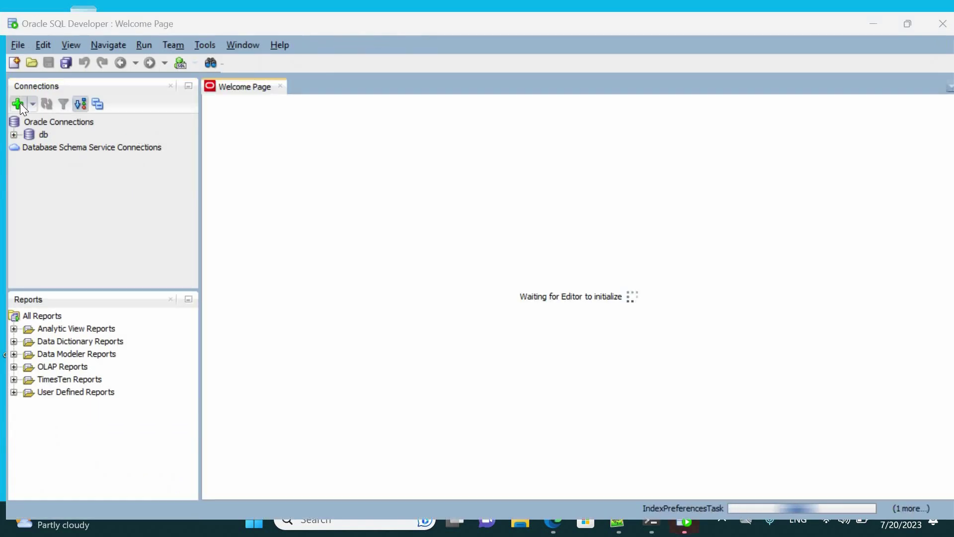
Step: Create a new connection named HR with username HR and the HR password copied from the notes
click(33, 108)
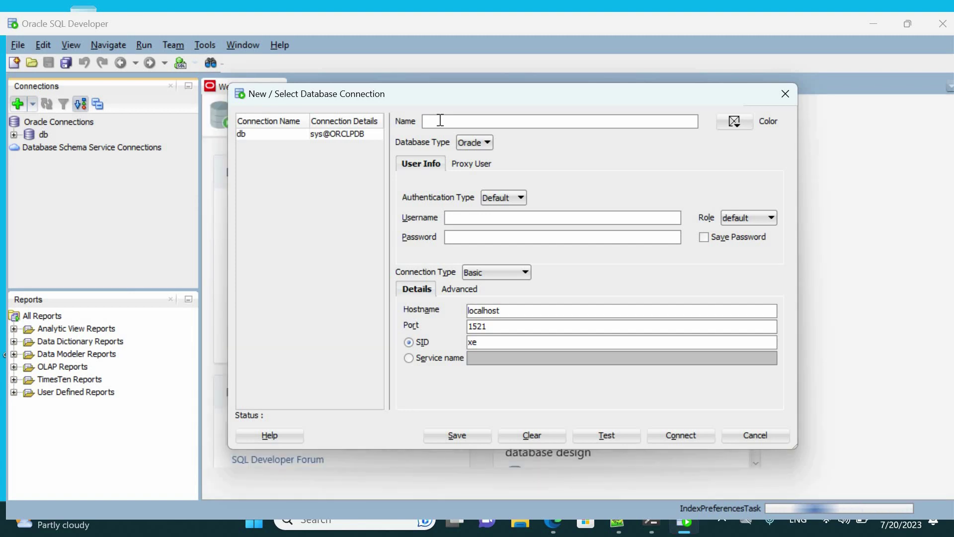
text(HR)
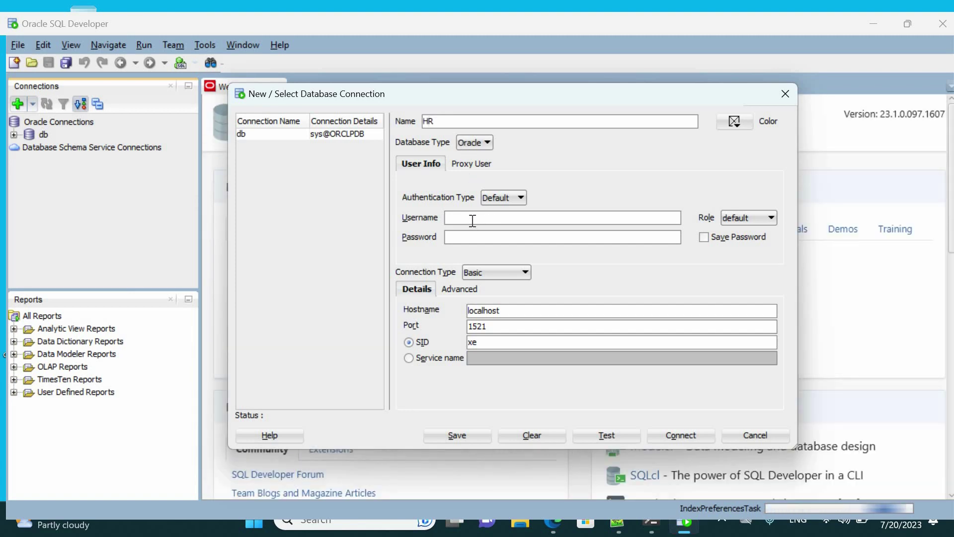
click(473, 220)
text(HR)
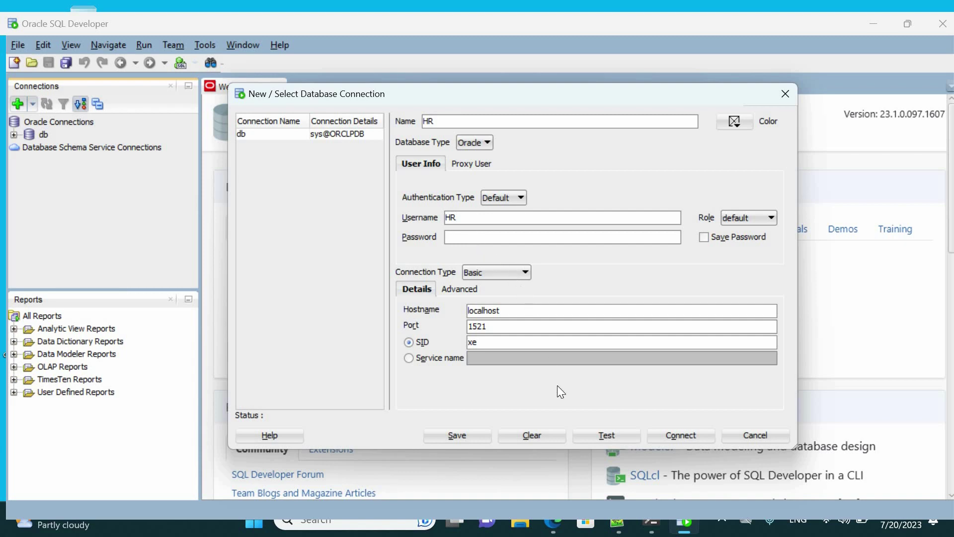
key(Tab)
key(alt+Tab)
drag(382, 475, 259, 449)
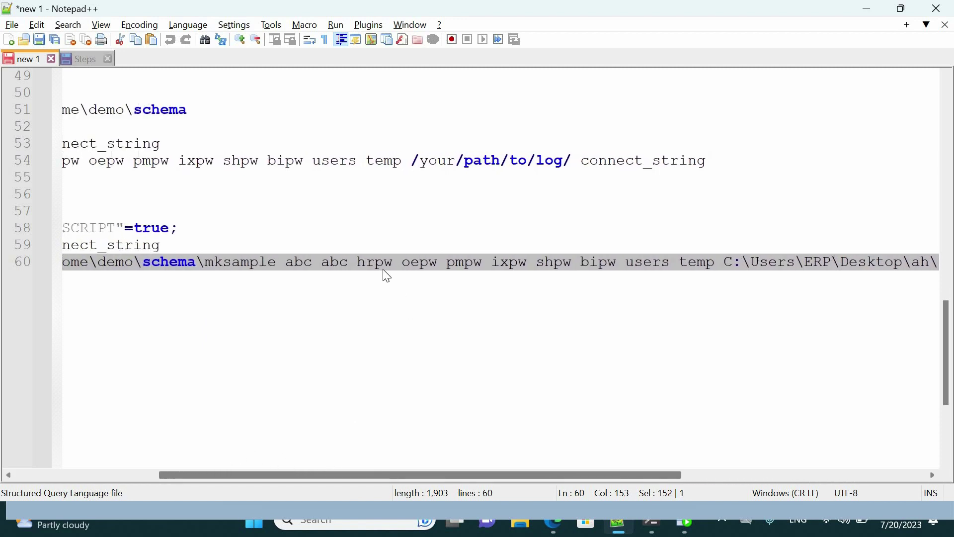
click(360, 263)
drag(358, 263, 393, 264)
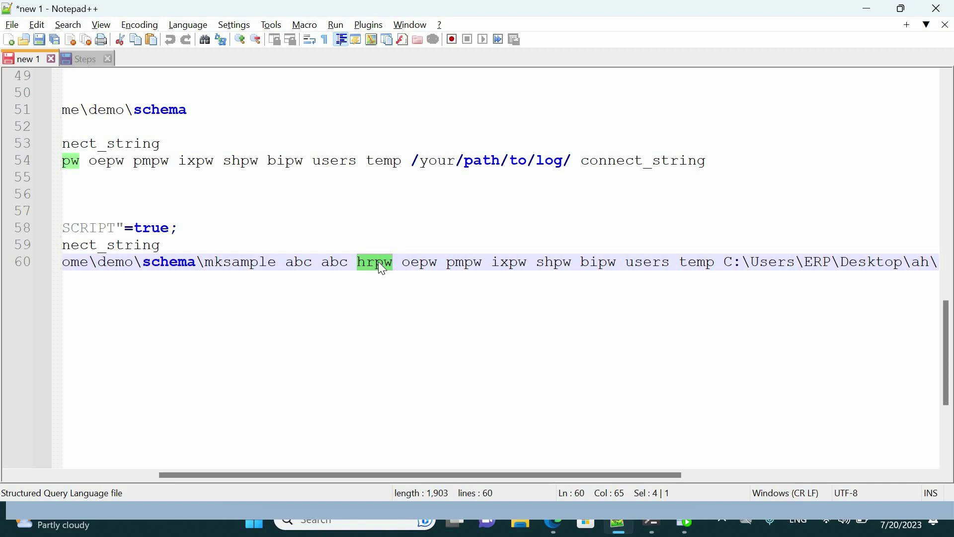
right_click(382, 269)
click(423, 161)
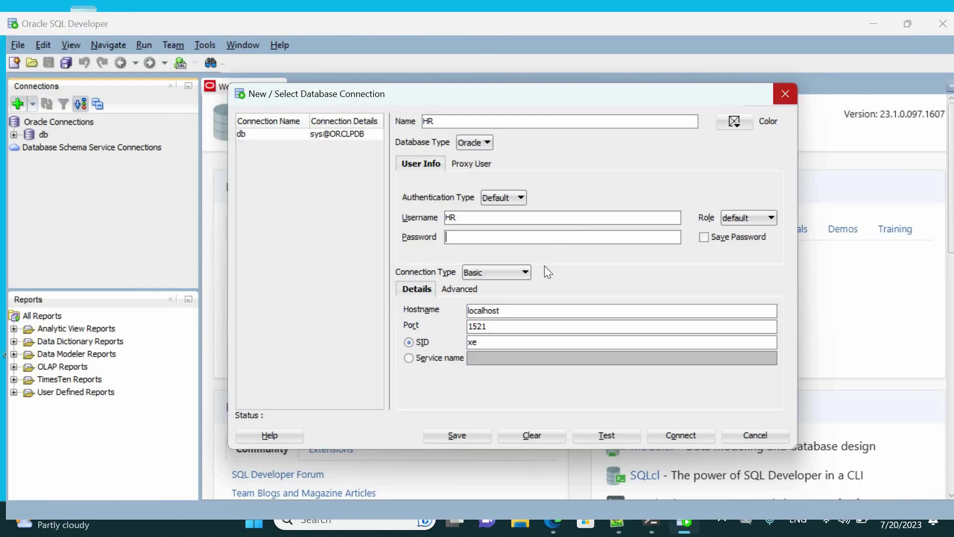
key(ctrl+v)
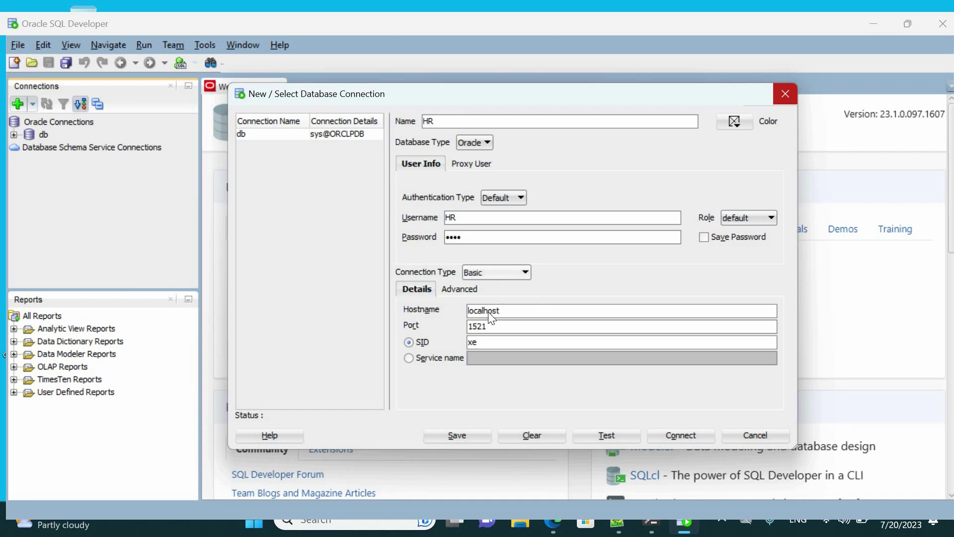
Step: Set the connection type to TNS with alias ORCLPDB, then test, save and connect
click(496, 272)
click(489, 356)
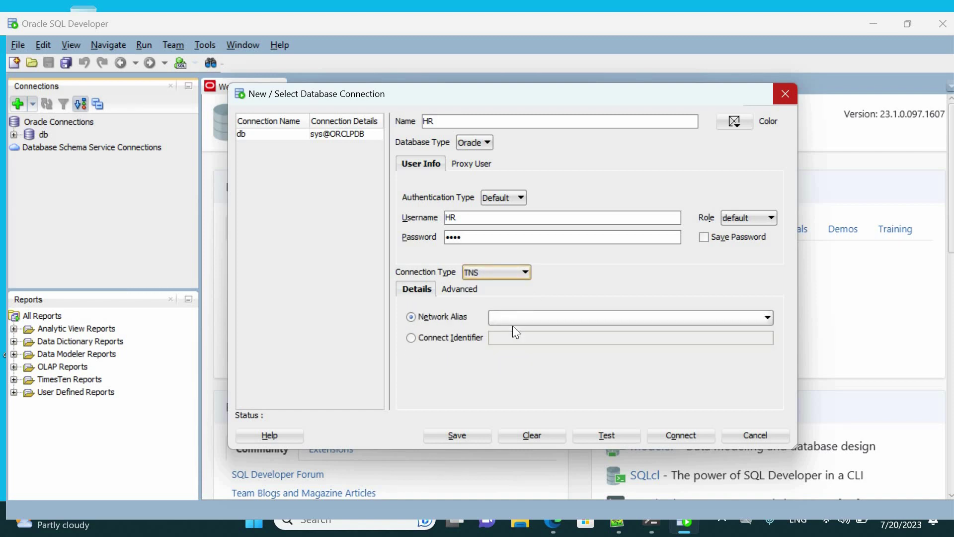
click(513, 323)
click(521, 366)
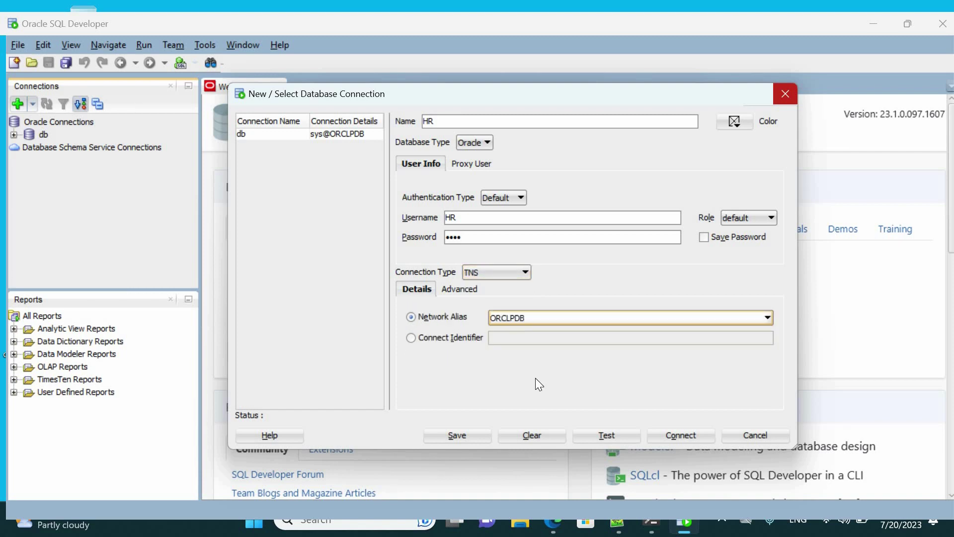
click(599, 435)
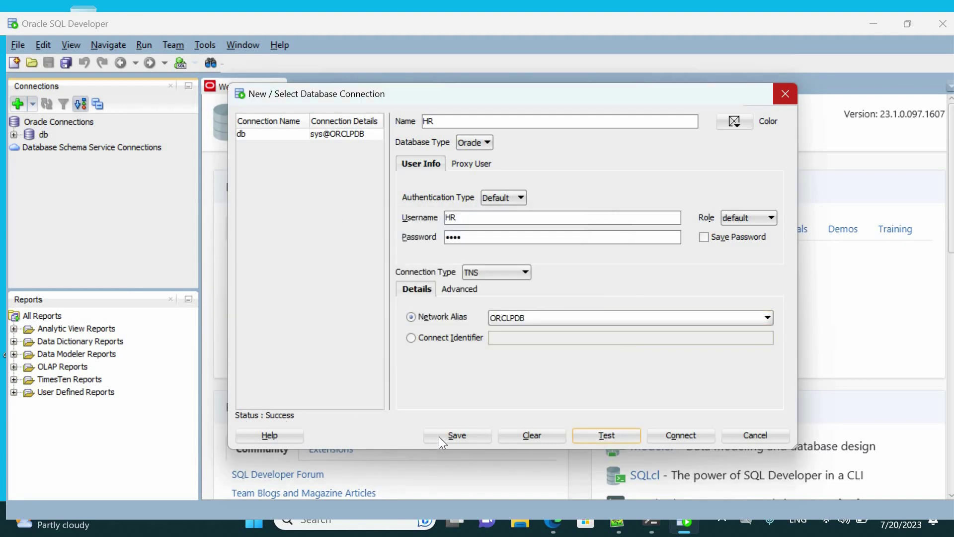
click(457, 440)
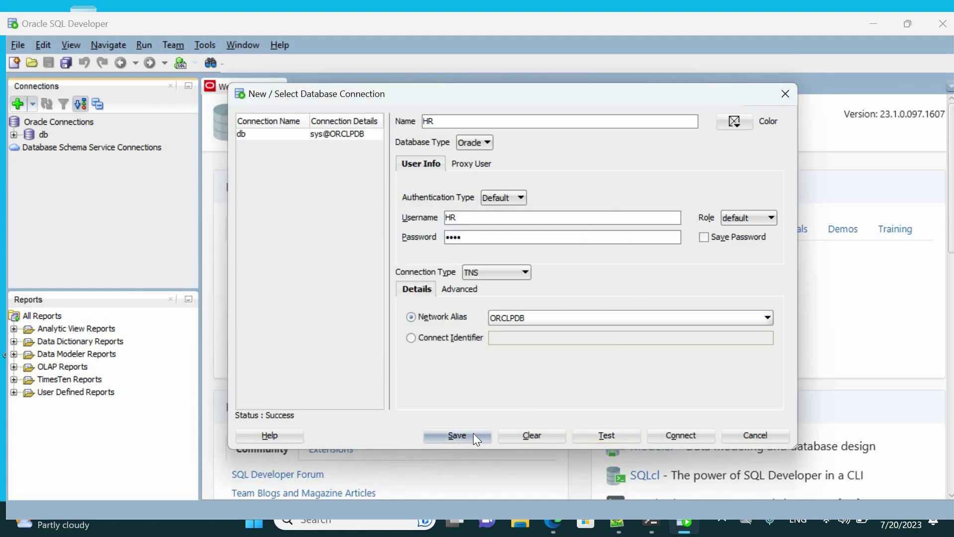
click(669, 436)
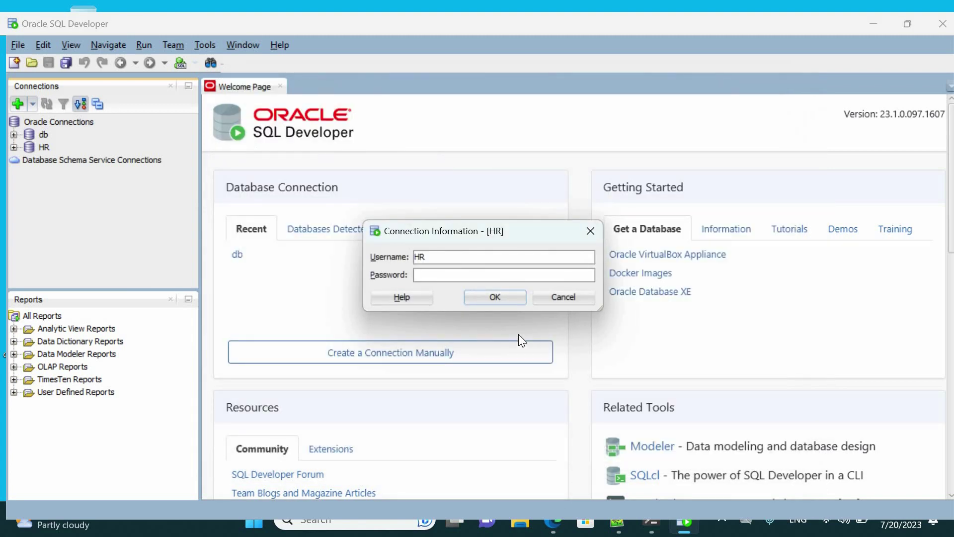
Step: Log in as HR with the account password, expand HR > Tables, and view EMPLOYEES' data rows
text(orcl)
click(495, 297)
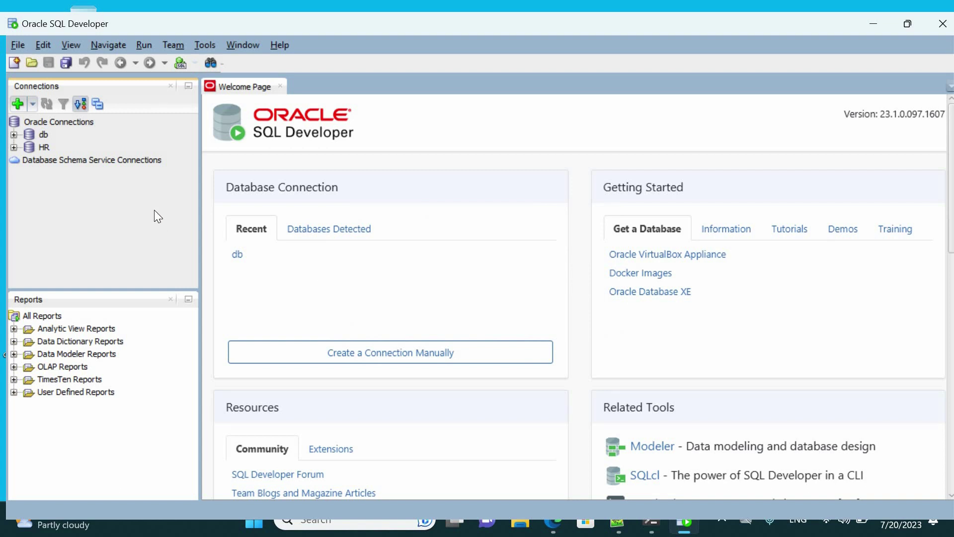
click(12, 147)
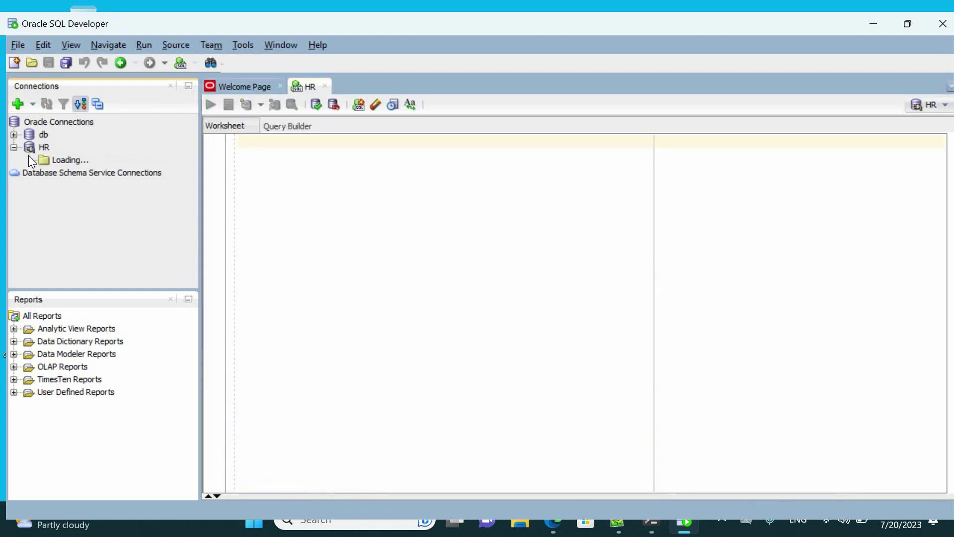
click(28, 160)
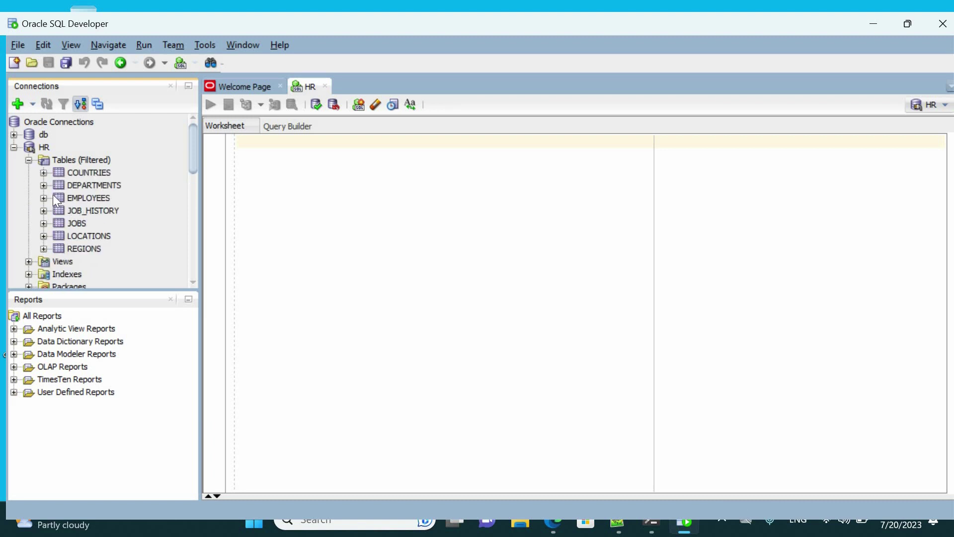
click(70, 198)
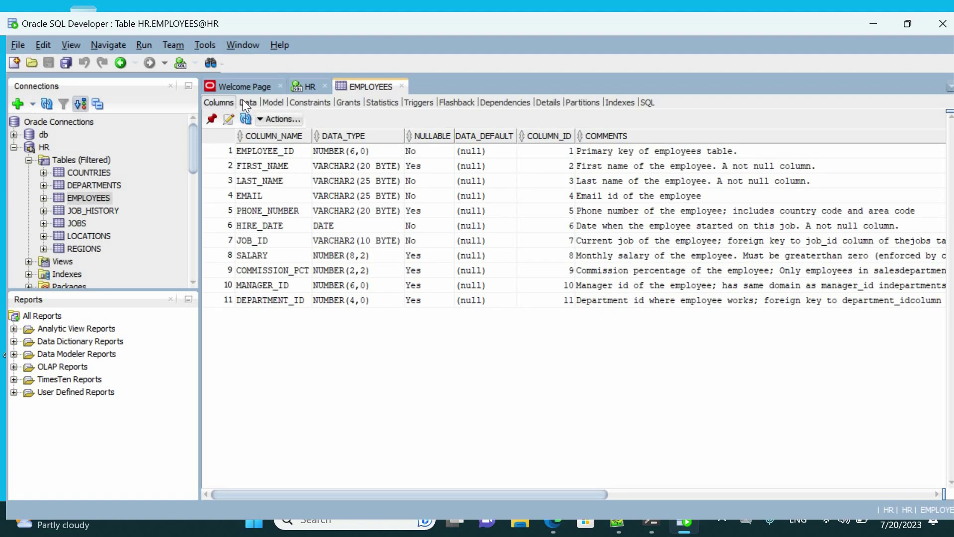
click(244, 102)
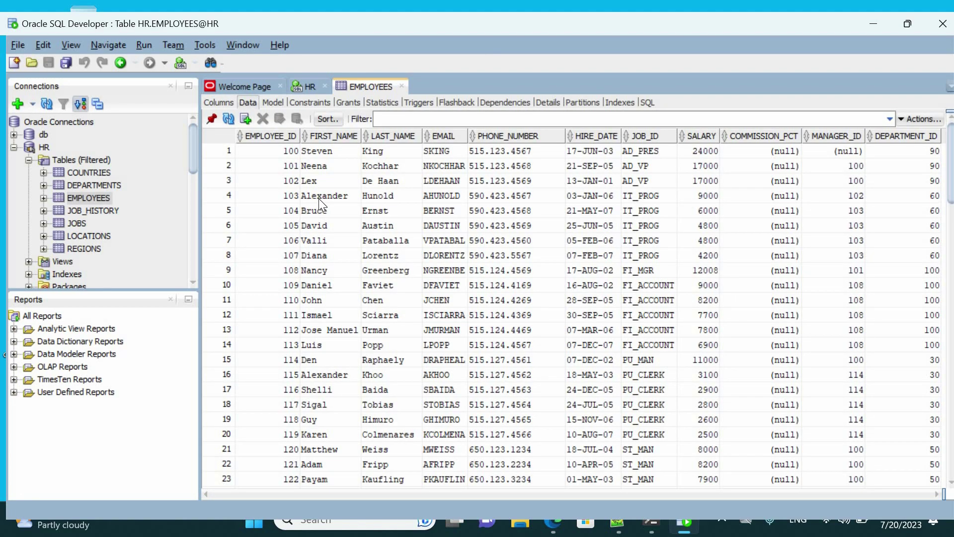
scroll(350, 272, down, 9)
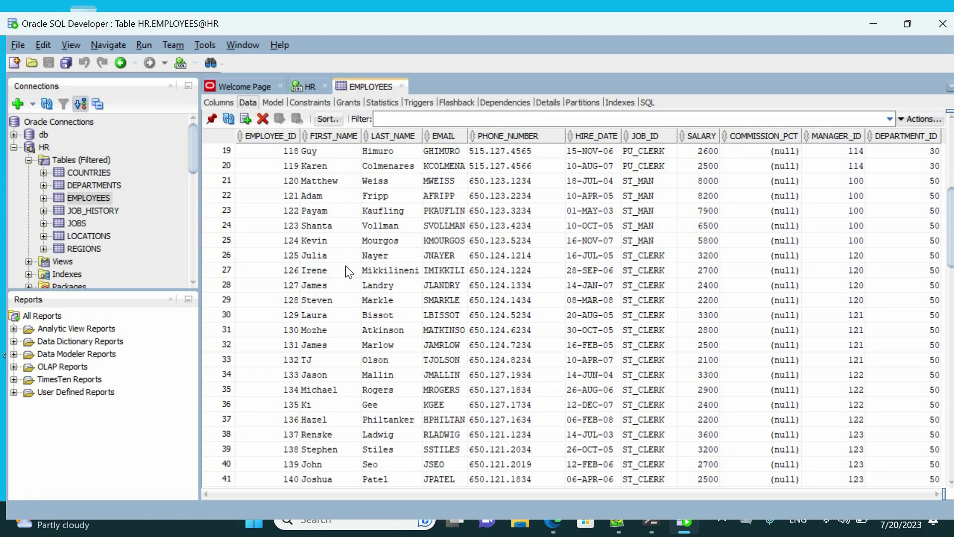
scroll(350, 272, up, 8)
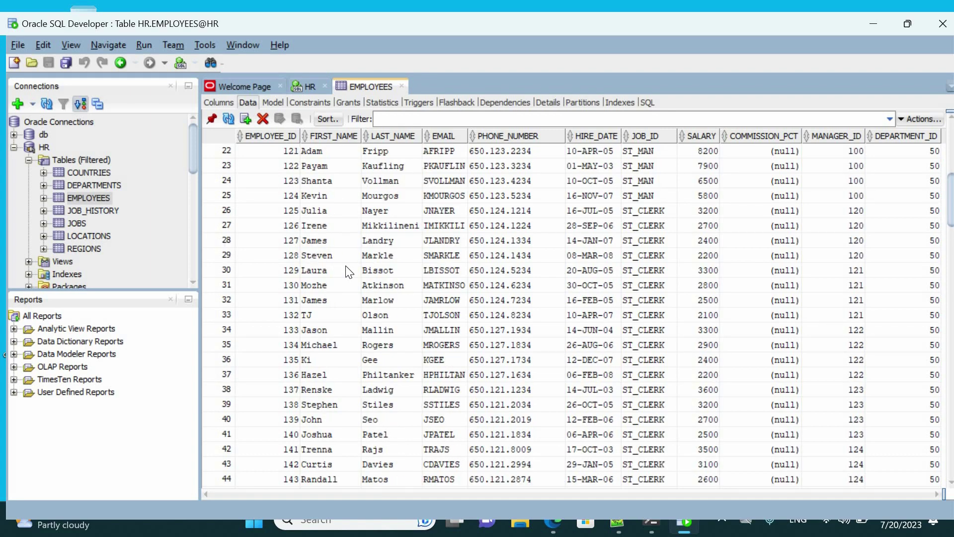